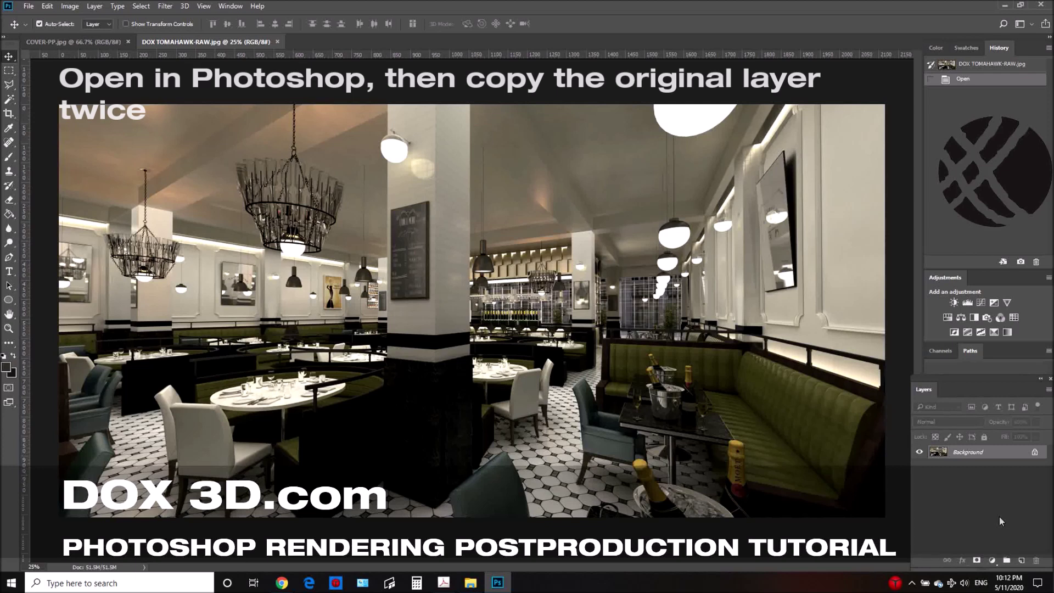
pyautogui.rightClick(968, 453)
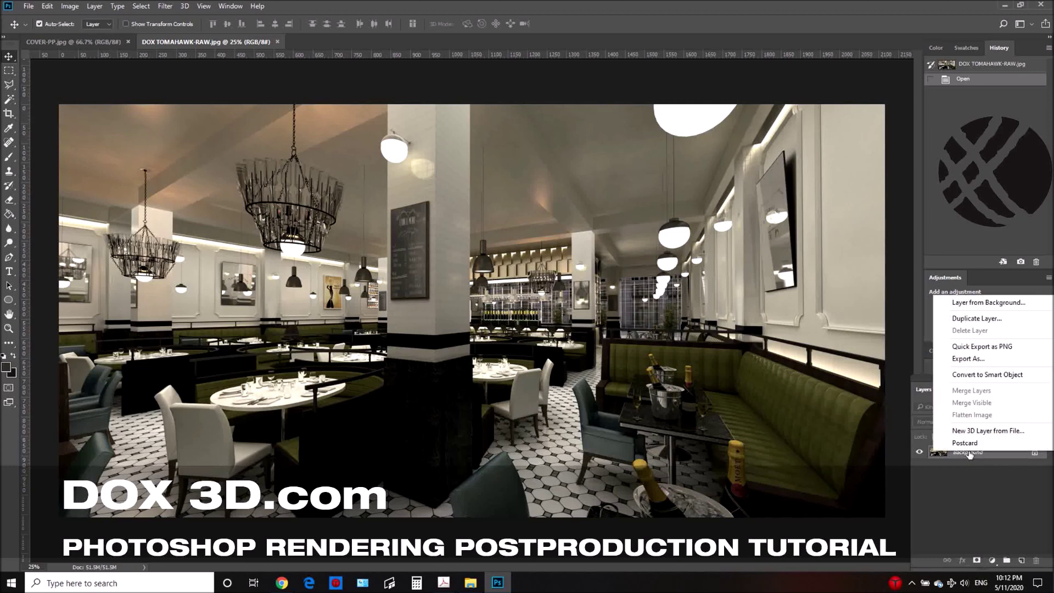
pyautogui.click(176, 11)
pyautogui.click(230, 6)
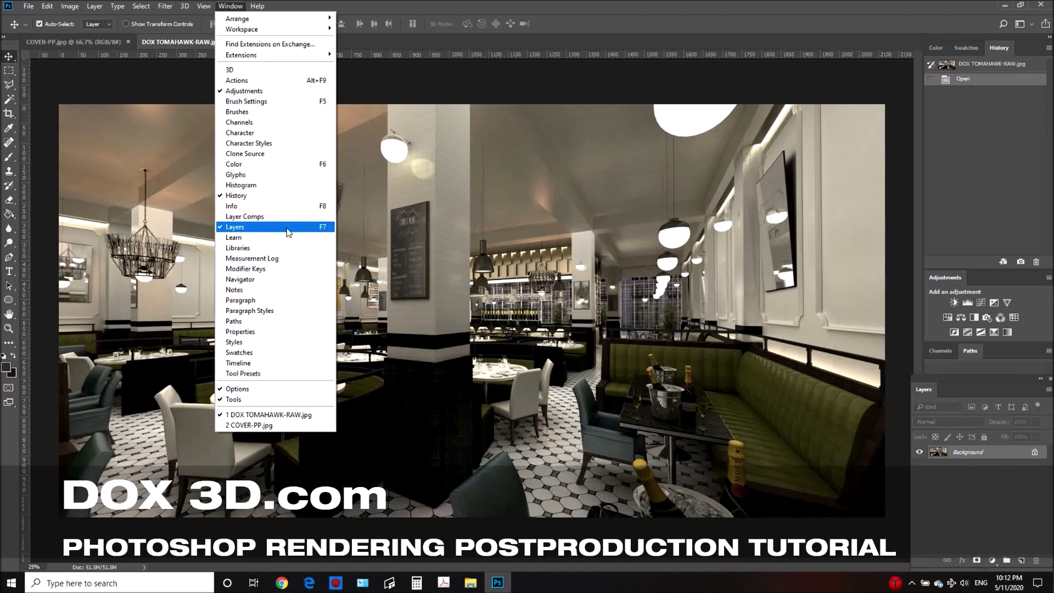
# Step: Duplicate the Background layer and name the copy "Light"
pyautogui.click(959, 459)
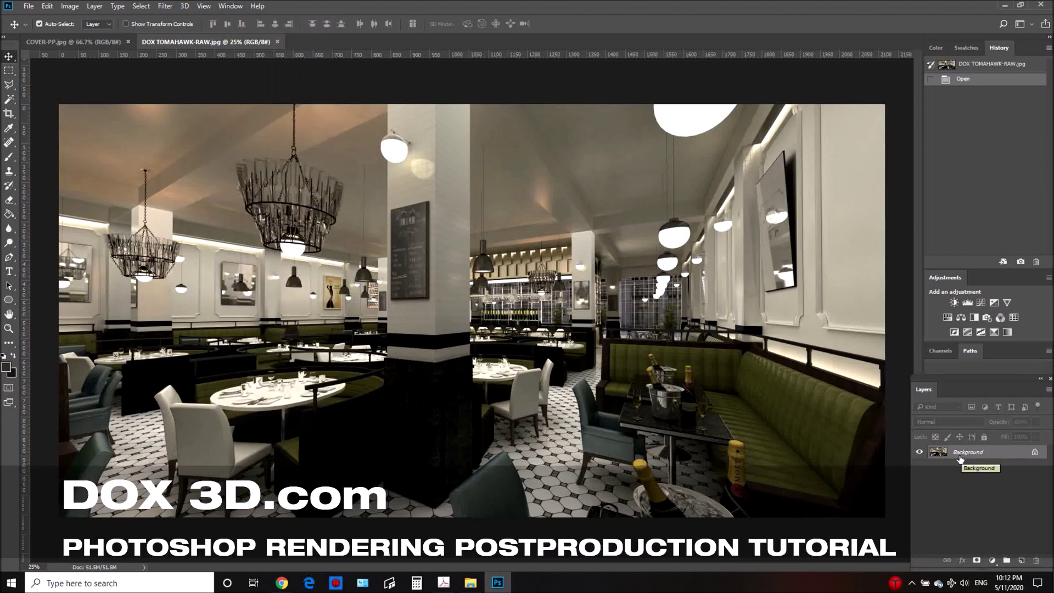
pyautogui.rightClick(960, 459)
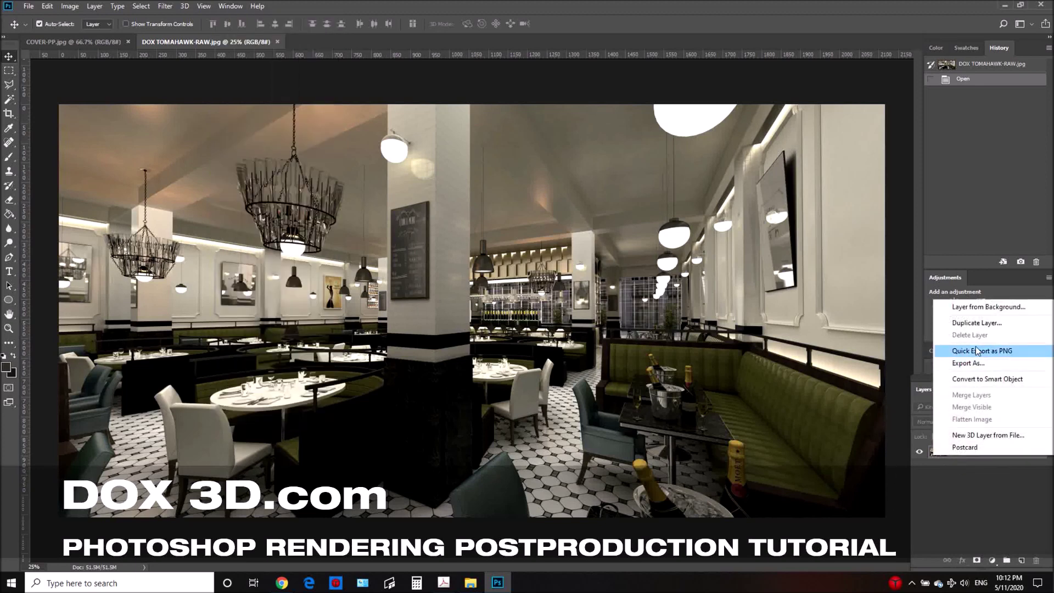
pyautogui.click(973, 324)
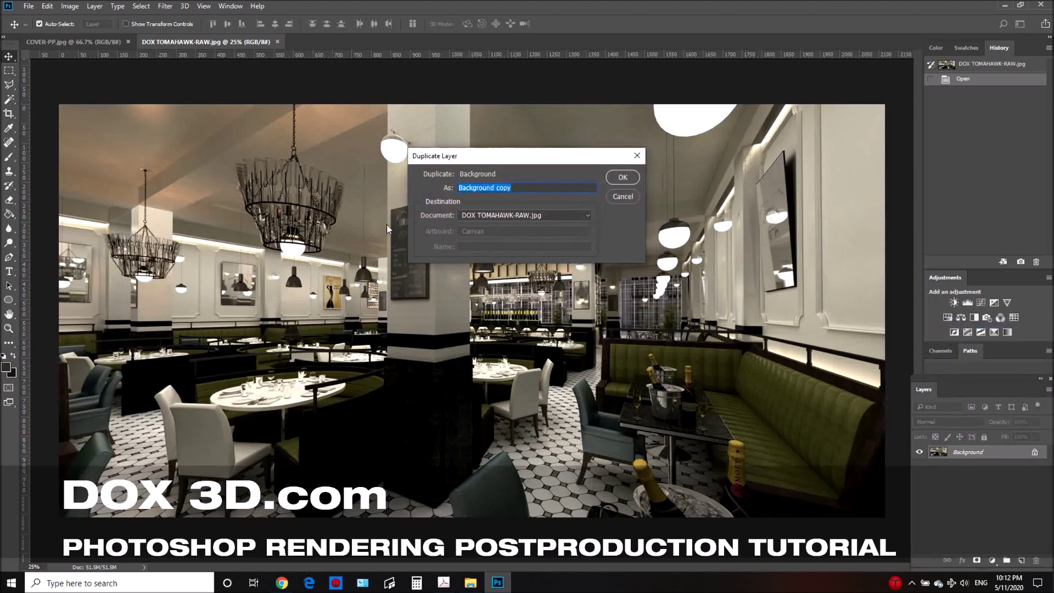
pyautogui.write('Light')
pyautogui.press('Return')
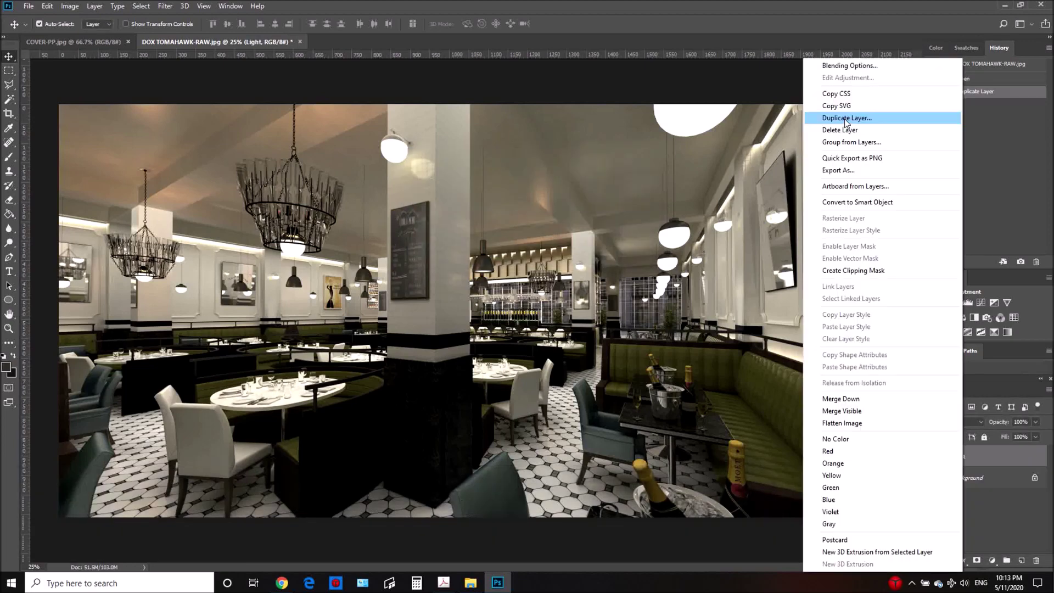
# Step: Duplicate the Light layer and name the copy "dark"
pyautogui.click(844, 119)
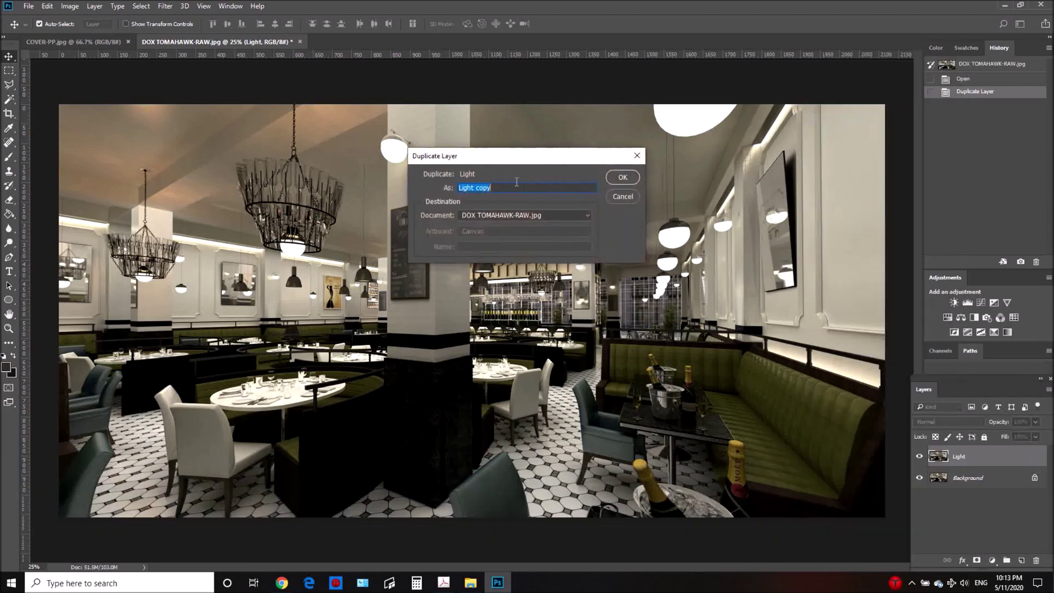
pyautogui.write('dark')
pyautogui.press('Return')
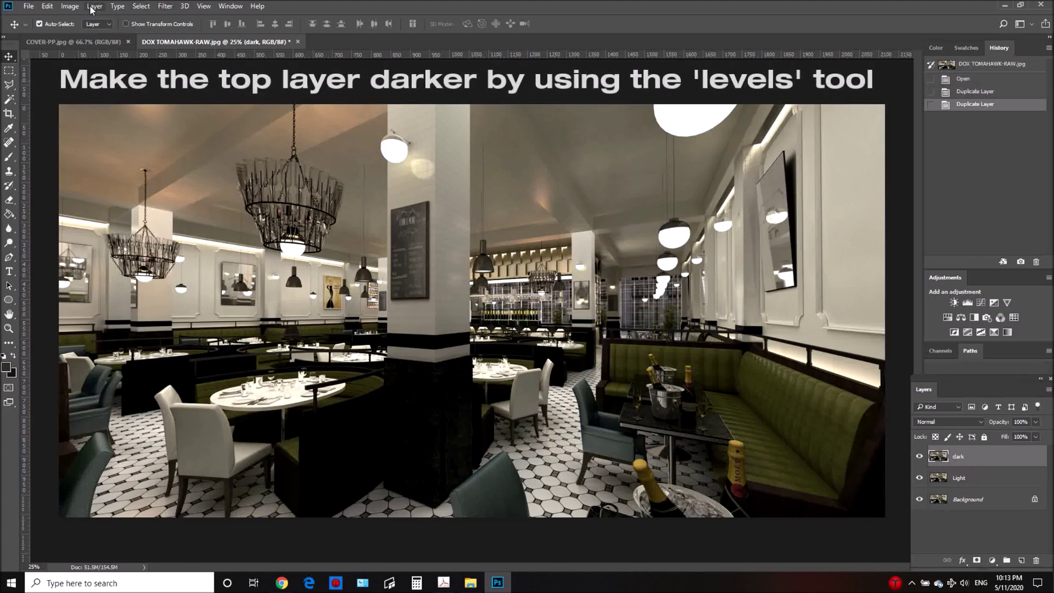
# Step: Darken the dark layer with Levels, lowering the midtone input to about 0.74 and raising the black input slightly
pyautogui.click(70, 6)
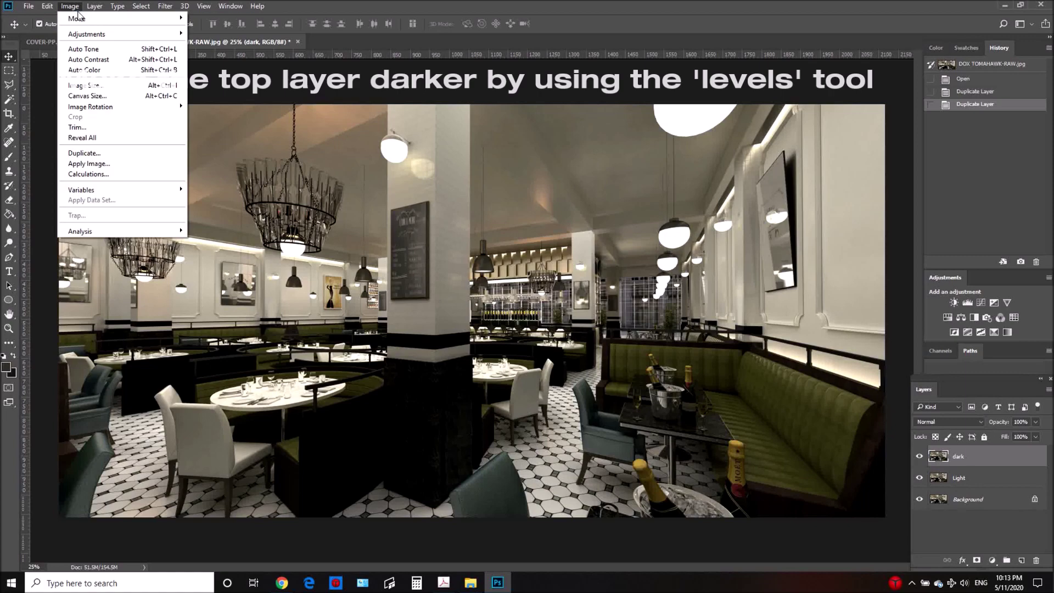
pyautogui.moveTo(79, 34)
pyautogui.click(230, 49)
pyautogui.moveTo(151, 216); pyautogui.dragTo(159, 217)
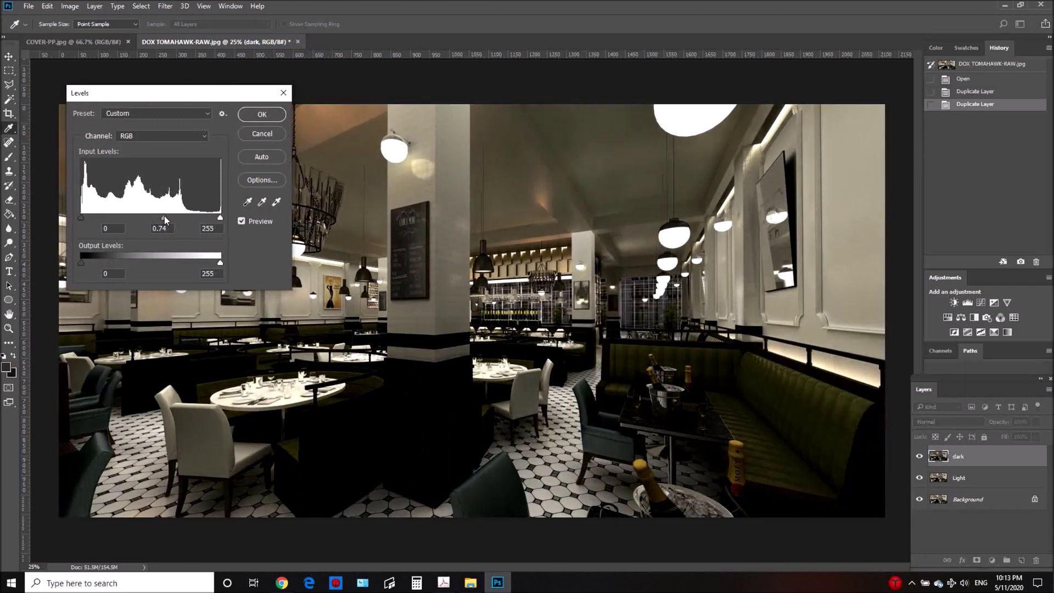
pyautogui.moveTo(164, 217); pyautogui.dragTo(163, 217)
pyautogui.moveTo(84, 217); pyautogui.dragTo(87, 217)
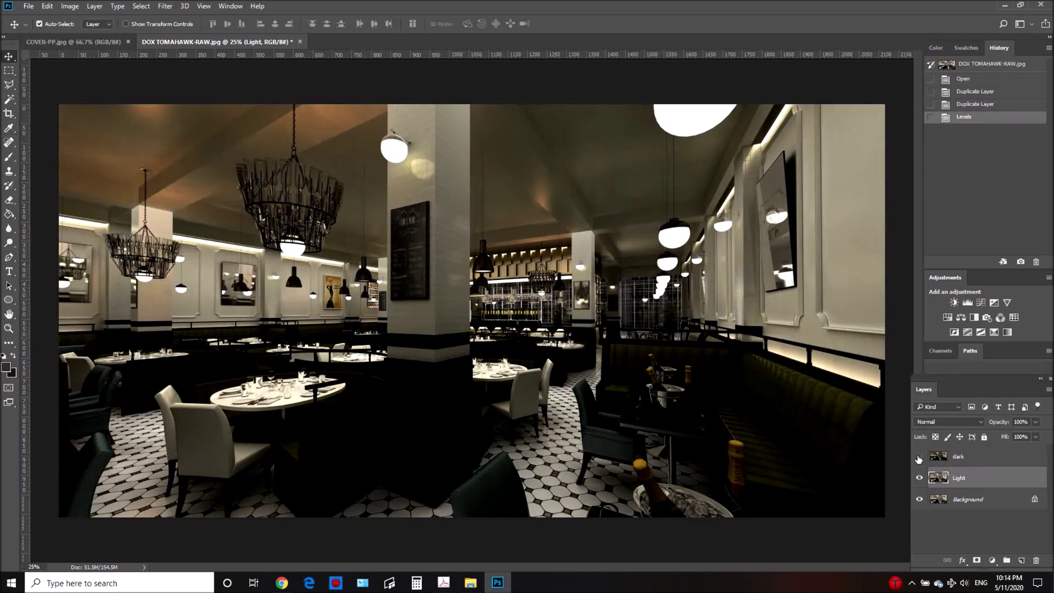
# Step: Hide the dark layer and brighten the Light layer with Levels, using about 1.40 midtone and 248 white input with a slightly raised black input
pyautogui.click(919, 459)
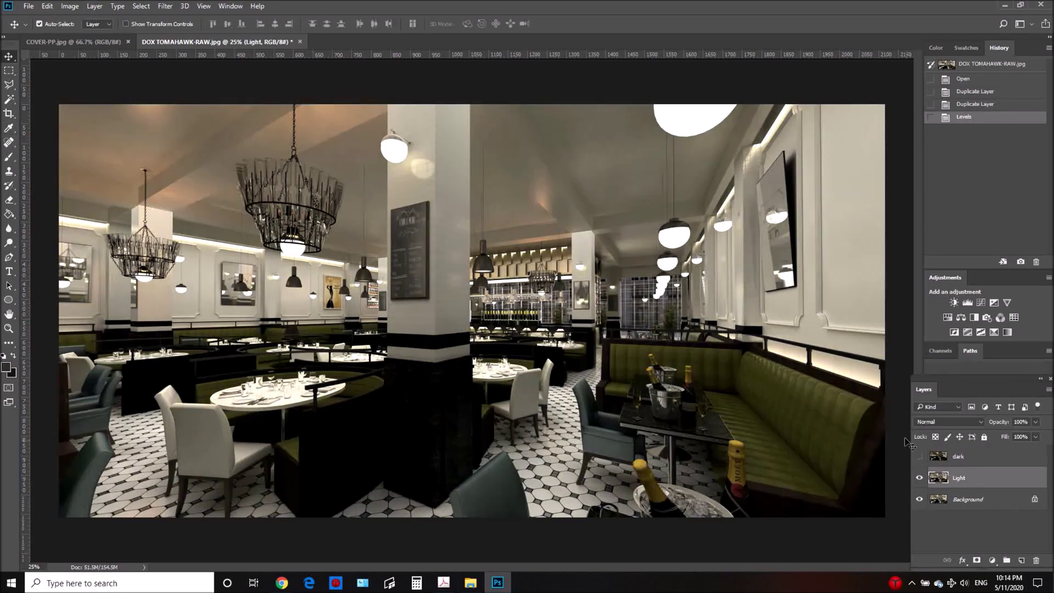
pyautogui.click(74, 8)
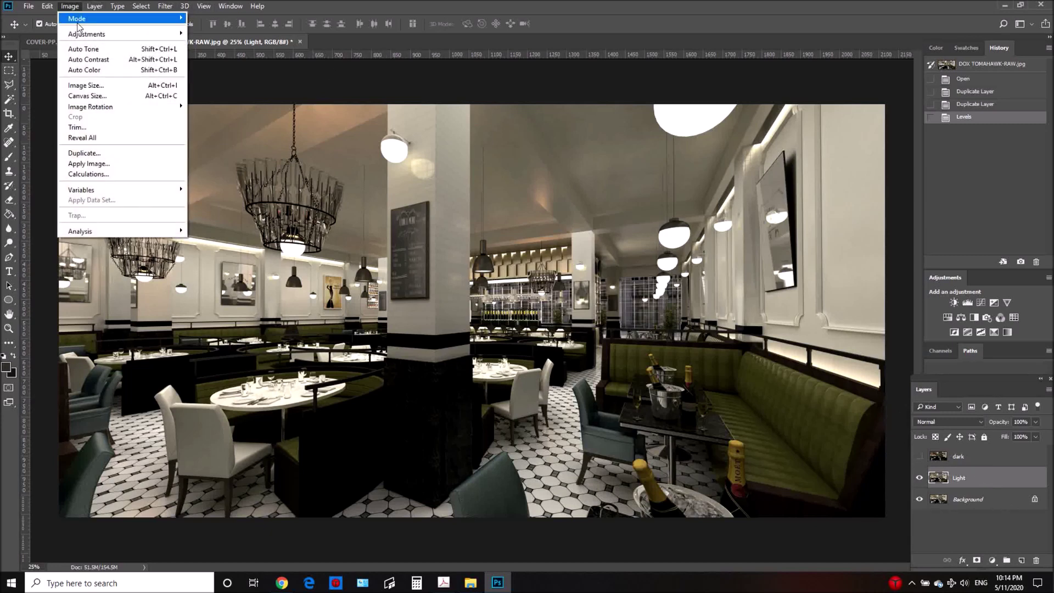
pyautogui.moveTo(79, 35)
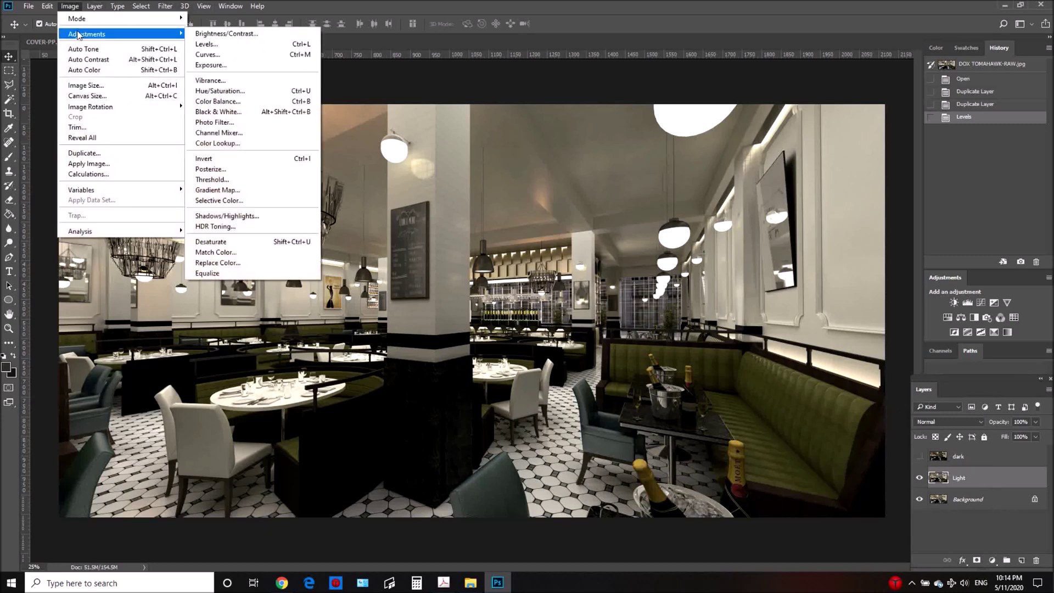
pyautogui.click(223, 44)
pyautogui.moveTo(150, 216); pyautogui.dragTo(134, 216)
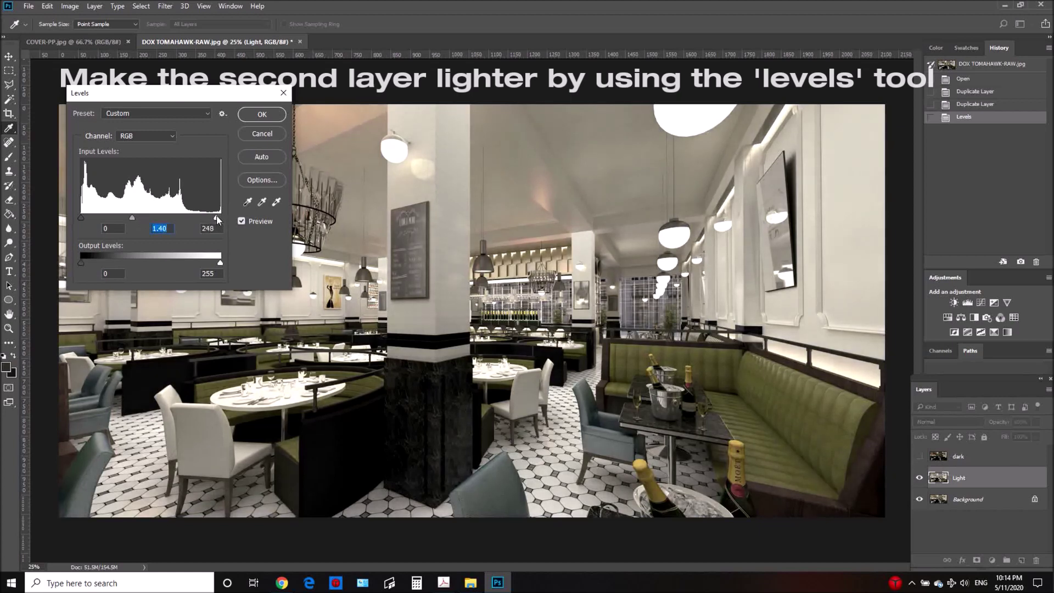
pyautogui.moveTo(81, 218); pyautogui.dragTo(86, 218)
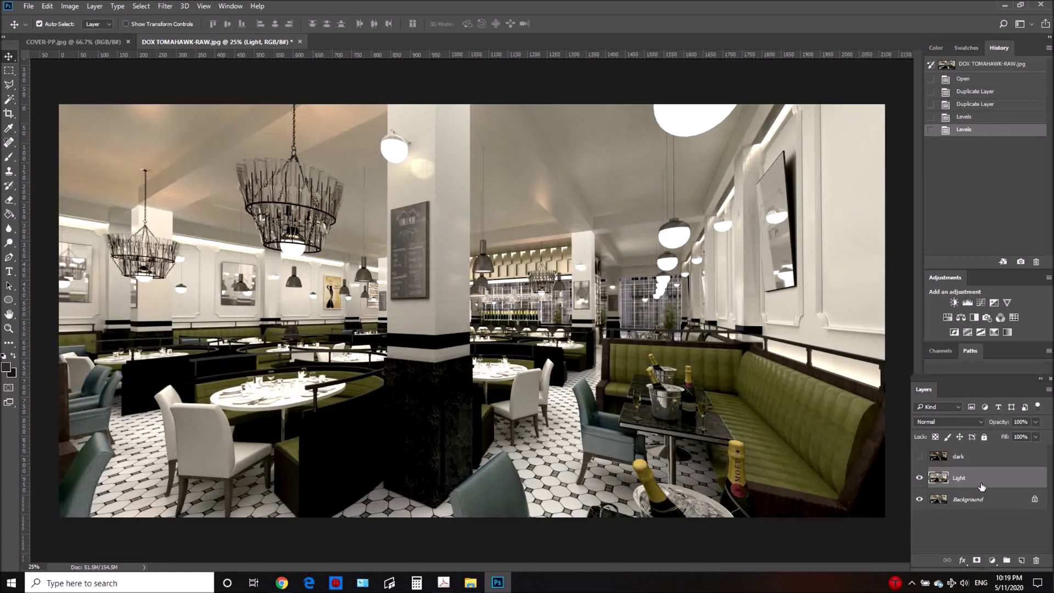
# Step: Compare the image with the Light layer off and on, and make the dark layer visible again
pyautogui.click(920, 478)
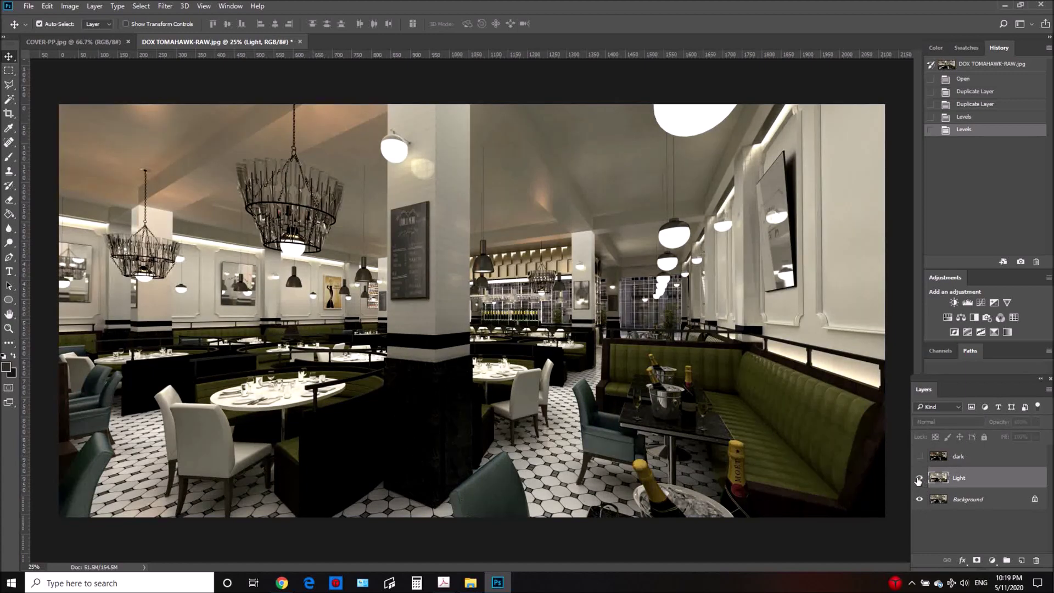
pyautogui.click(918, 480)
pyautogui.click(919, 456)
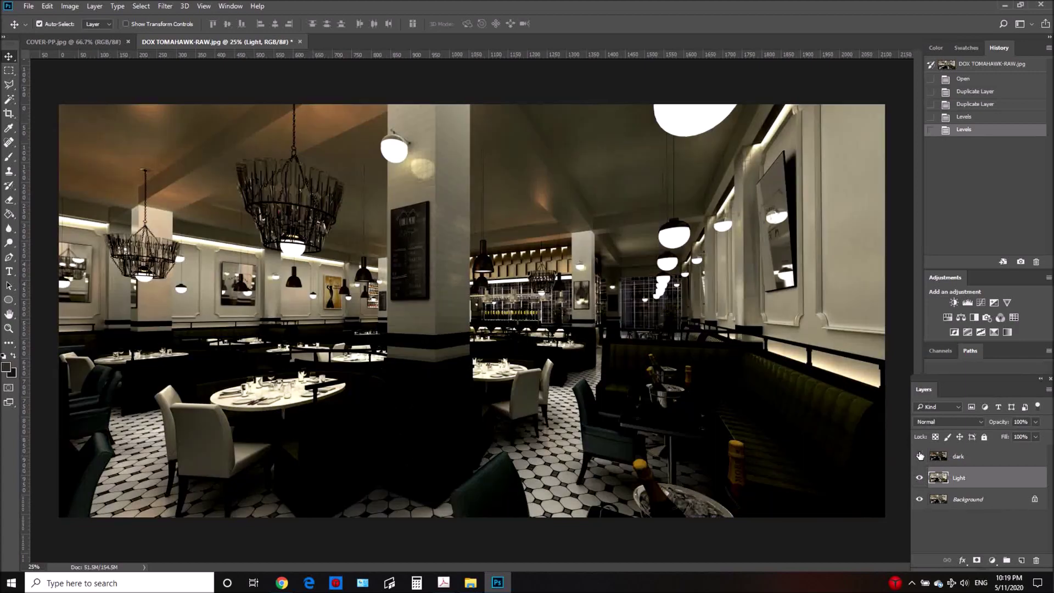
# Step: Select the dark layer and set up the Eraser with a soft round brush of 385 px
pyautogui.click(957, 460)
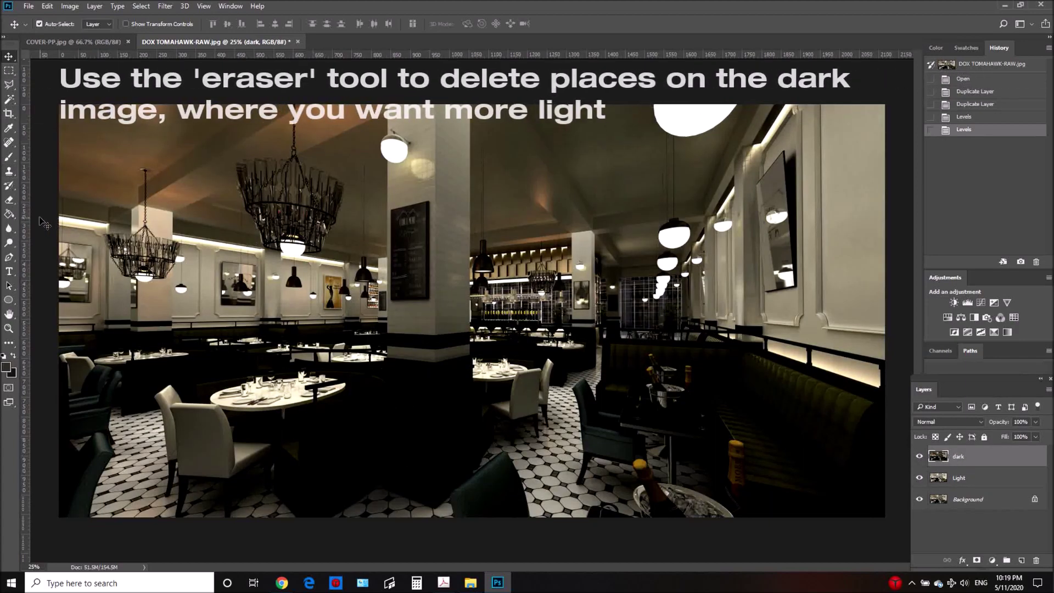
pyautogui.moveTo(9, 205); pyautogui.dragTo(66, 200)
pyautogui.click(55, 27)
pyautogui.moveTo(80, 59); pyautogui.dragTo(124, 59)
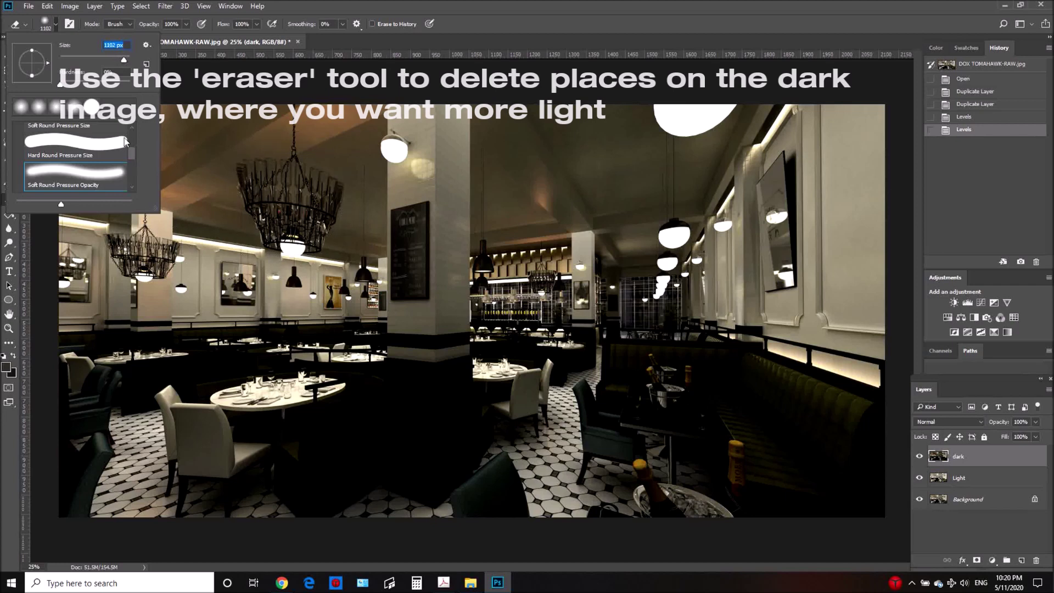
pyautogui.click(20, 107)
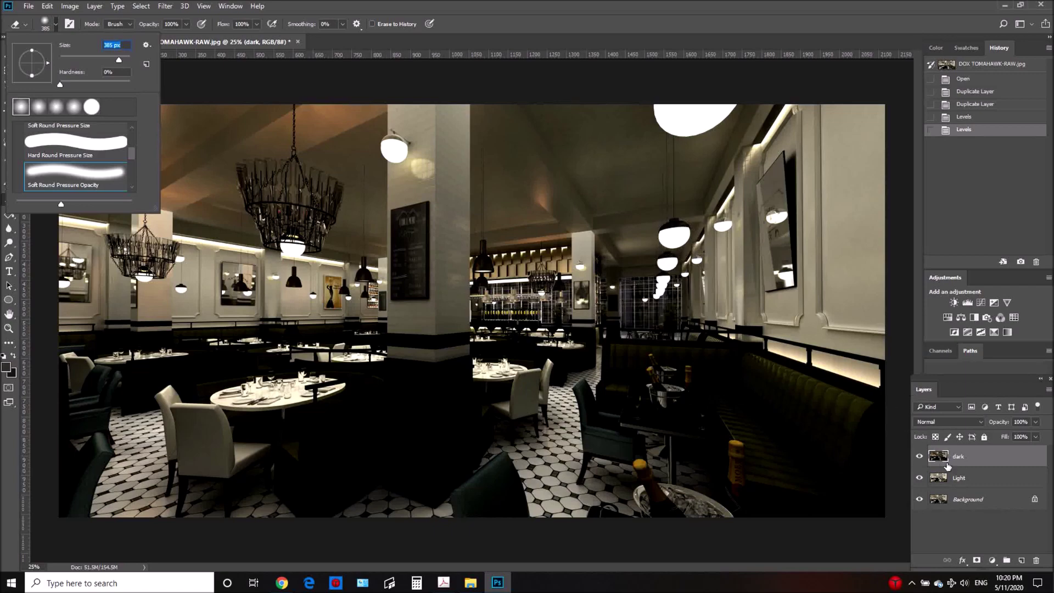
# Step: Compare the image with the dark layer off and on, and erase the dark layer around the large ceiling globe lamp
pyautogui.click(920, 457)
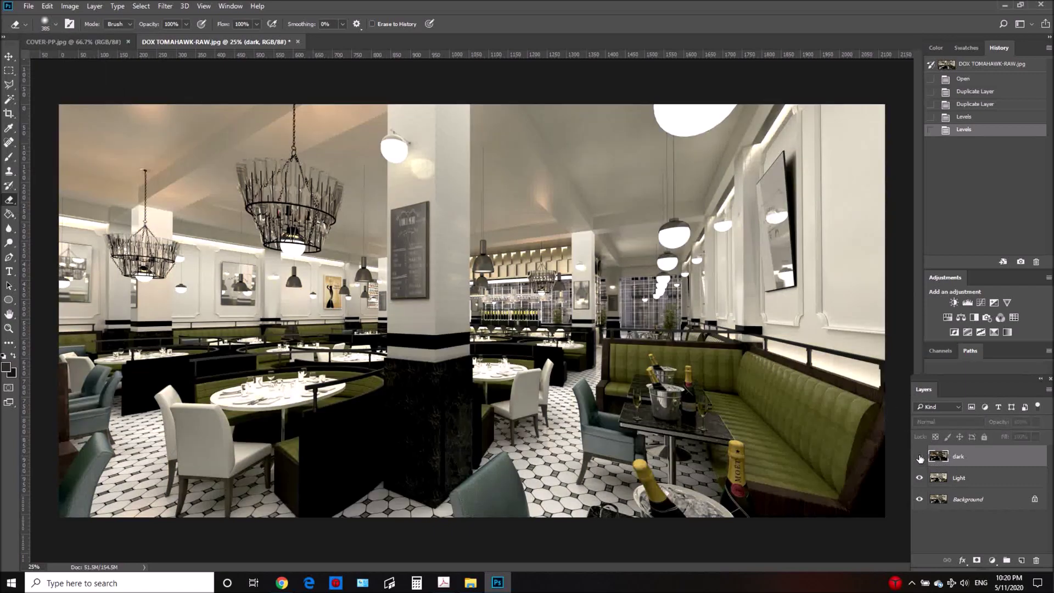
pyautogui.click(919, 457)
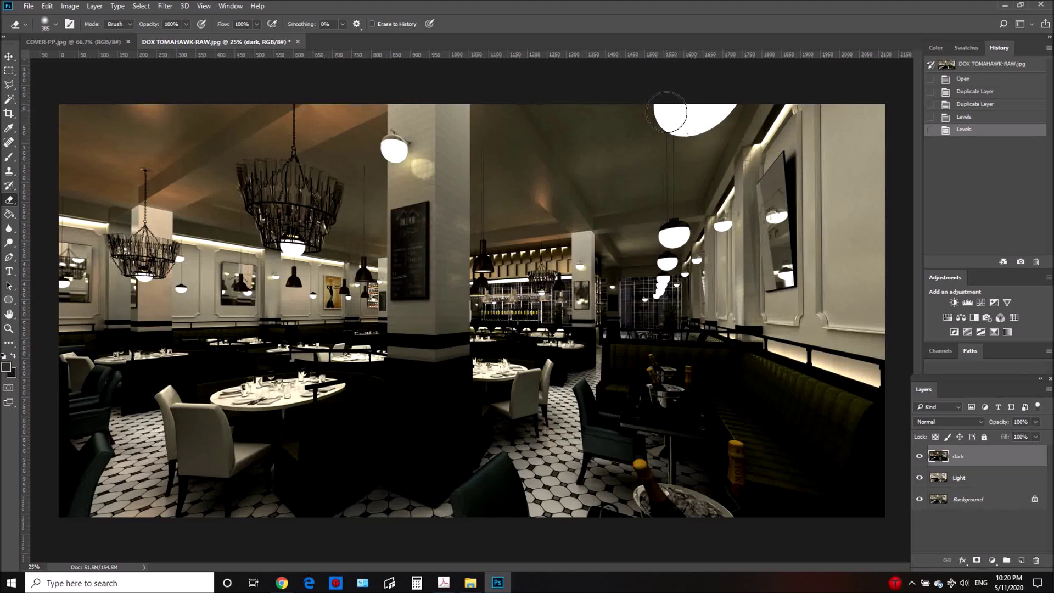
pyautogui.moveTo(658, 109)
pyautogui.mouseDown()
pyautogui.moveTo(701, 138)
pyautogui.moveTo(746, 116)
pyautogui.moveTo(684, 124)
pyautogui.moveTo(674, 95)
pyautogui.moveTo(697, 106)
pyautogui.mouseUp()
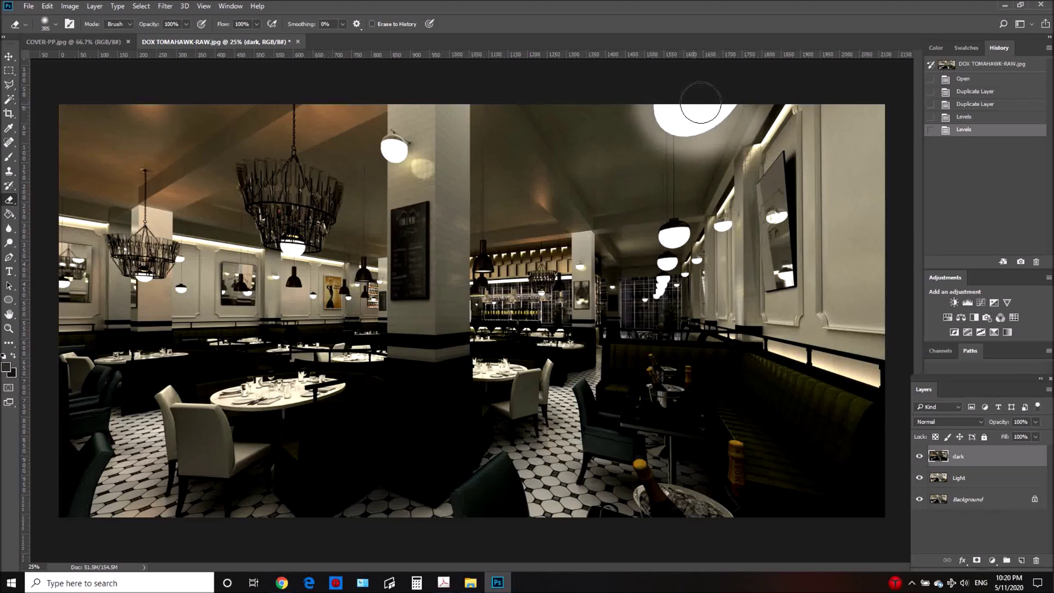
pyautogui.click(697, 106)
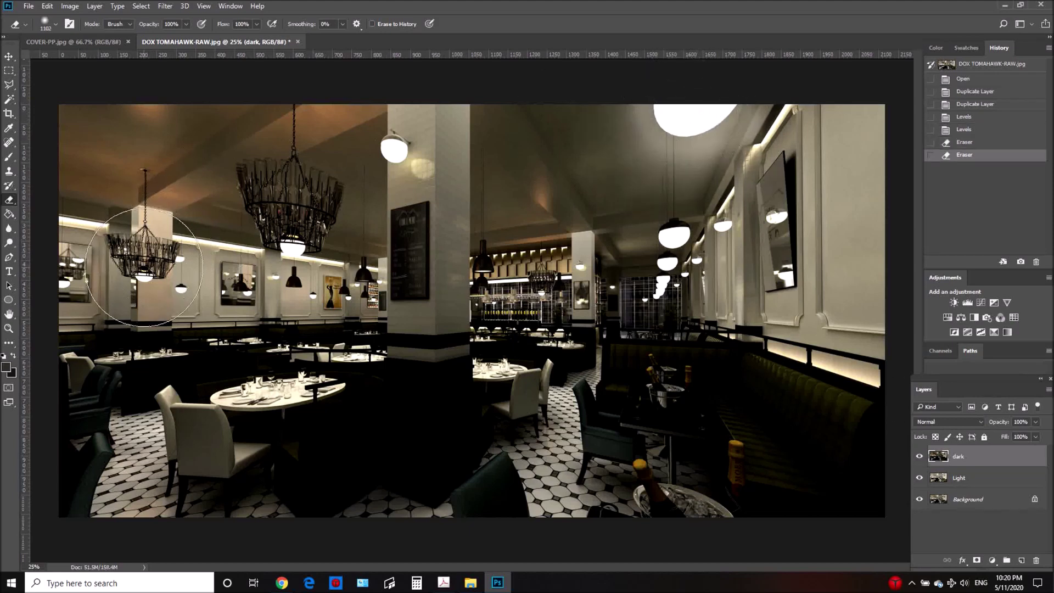
# Step: Erase the dark layer with a large soft brush over both chandeliers, the bar area, the champagne table and the green booth seating
pyautogui.click(141, 259)
pyautogui.click(288, 229)
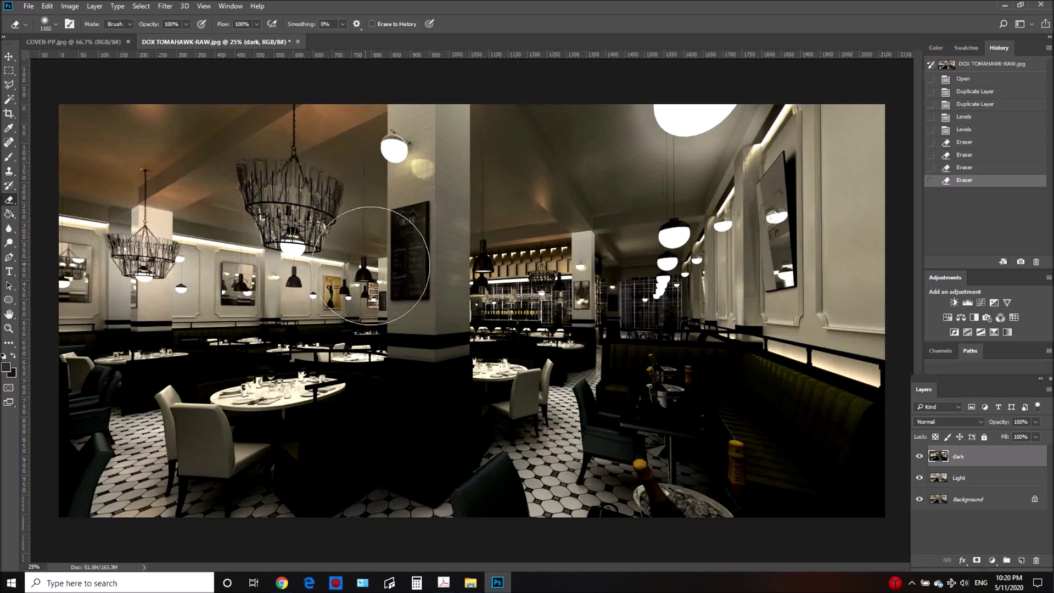
pyautogui.click(513, 282)
pyautogui.click(519, 305)
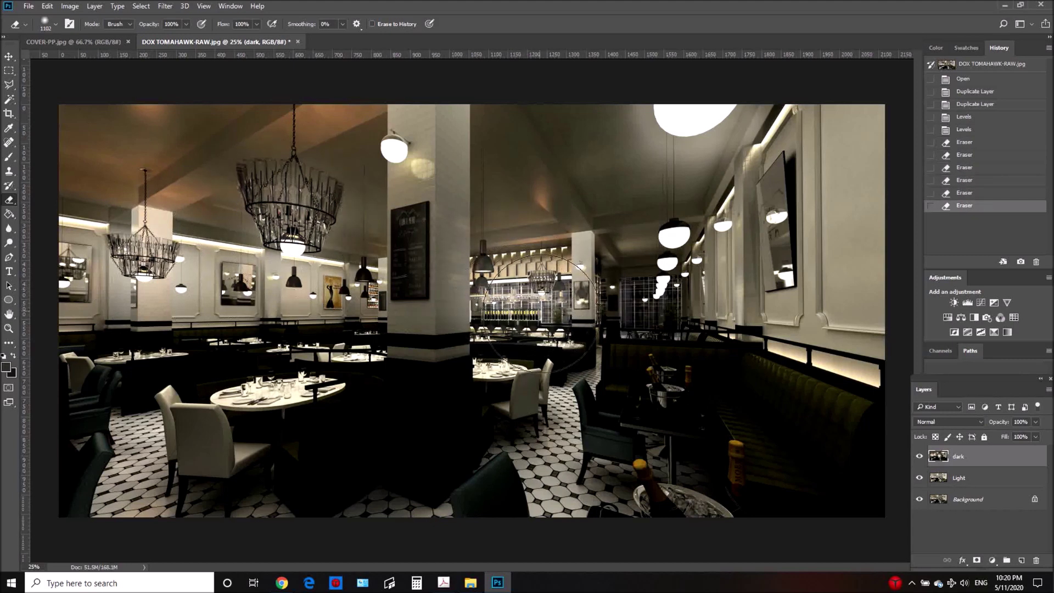
pyautogui.click(591, 361)
pyautogui.click(668, 396)
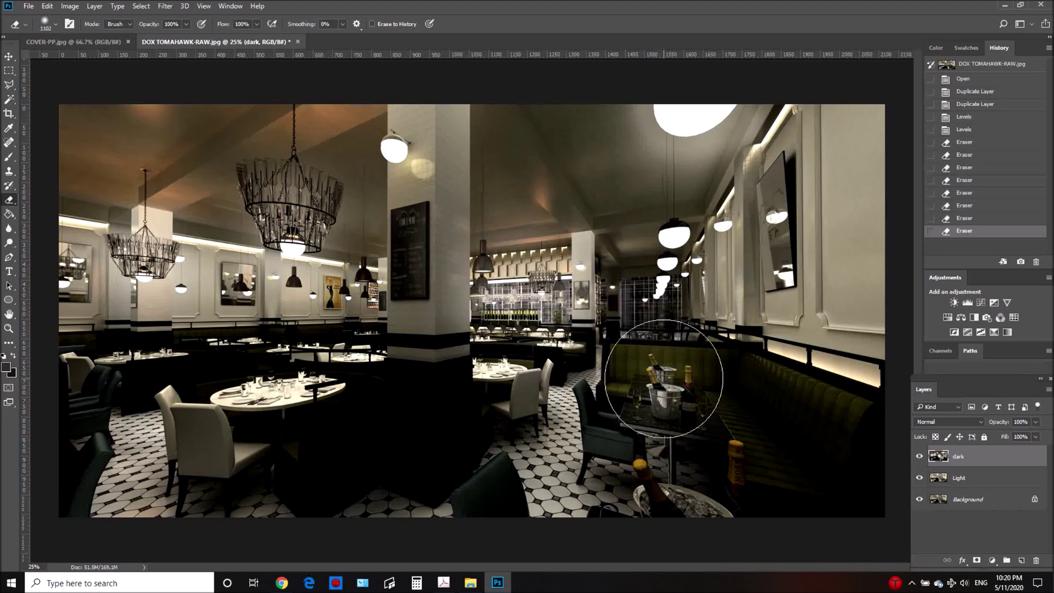
pyautogui.click(679, 394)
pyautogui.click(711, 400)
pyautogui.click(759, 384)
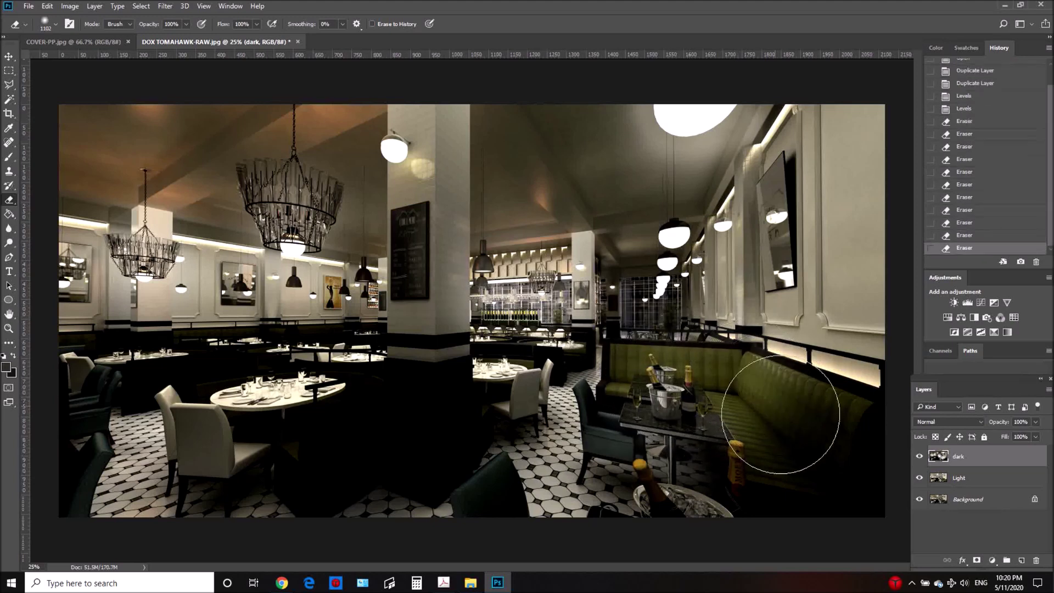
# Step: Reduce the eraser to about 228 px and erase the dark layer around the small wall and pendant lamps on both sides of the room
pyautogui.click(56, 24)
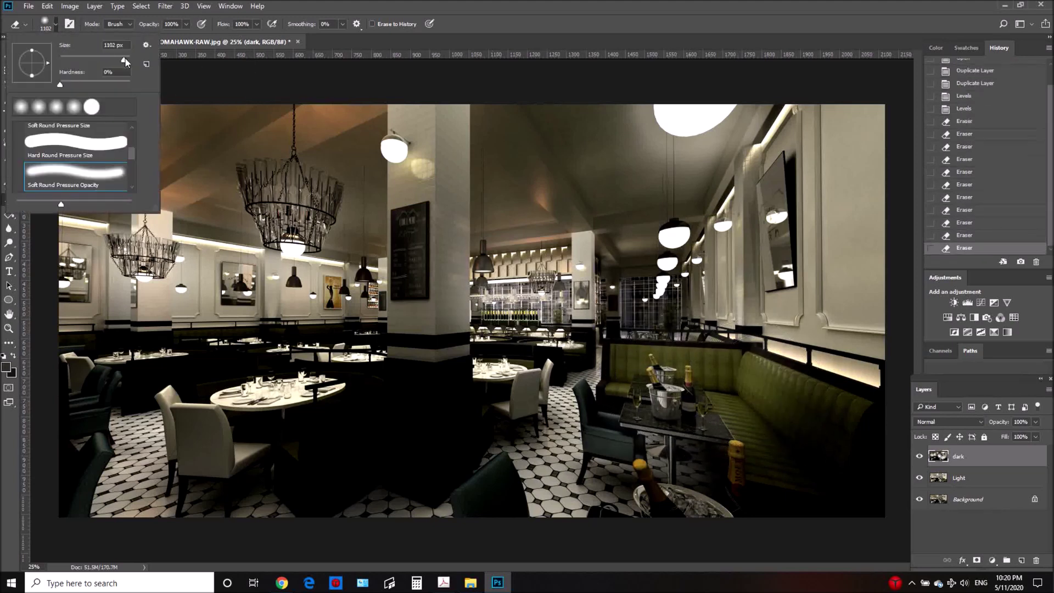
pyautogui.moveTo(114, 57); pyautogui.dragTo(101, 58)
pyautogui.click(183, 292)
pyautogui.moveTo(181, 291); pyautogui.dragTo(137, 272)
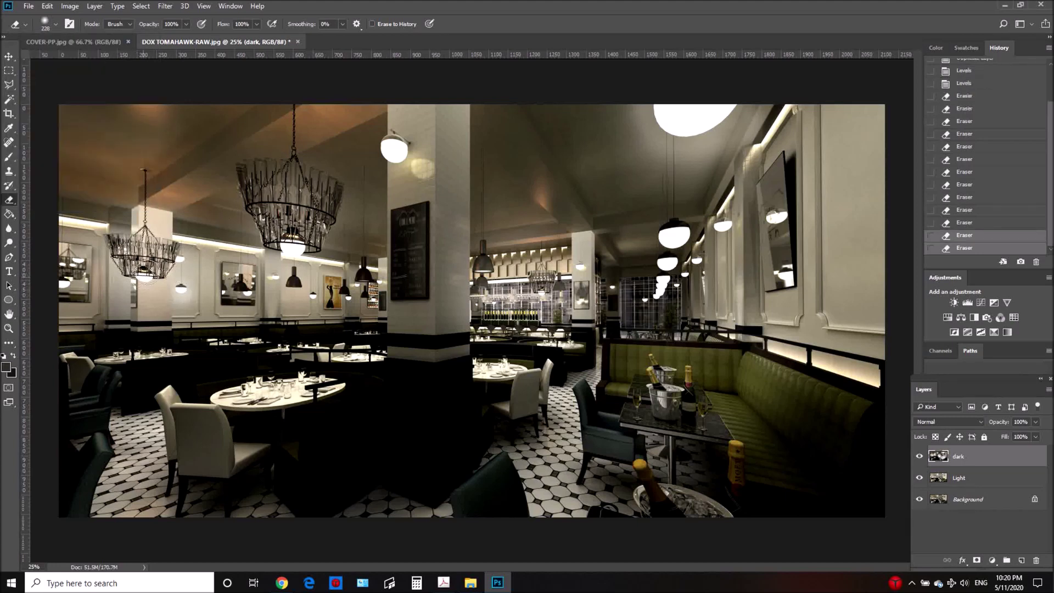
pyautogui.moveTo(58, 286); pyautogui.dragTo(74, 266)
pyautogui.moveTo(665, 239); pyautogui.dragTo(774, 216)
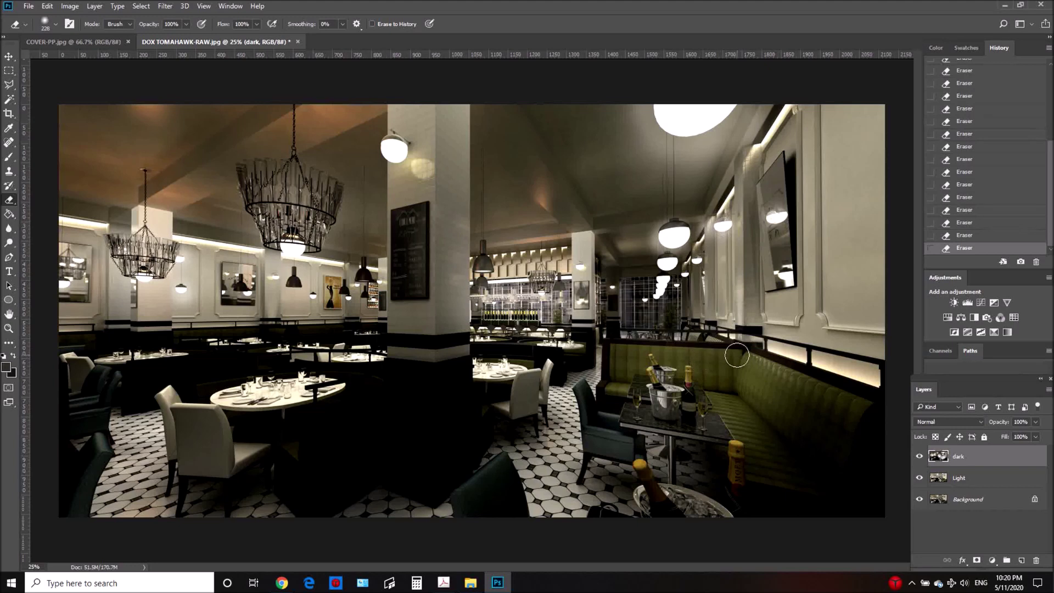
# Step: Erase the dark layer along the lit edge behind the green booth and over the black marble base of the central column
pyautogui.moveTo(755, 341)
pyautogui.mouseDown()
pyautogui.moveTo(802, 364)
pyautogui.moveTo(885, 378)
pyautogui.moveTo(709, 328)
pyautogui.moveTo(758, 370)
pyautogui.moveTo(737, 355)
pyautogui.moveTo(866, 412)
pyautogui.mouseUp()
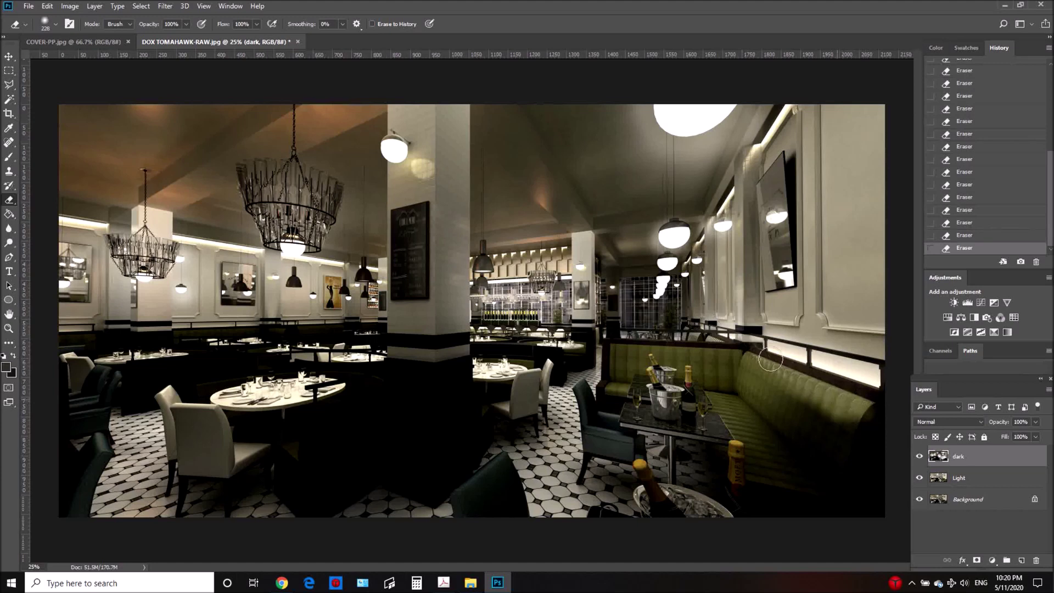
pyautogui.moveTo(397, 364)
pyautogui.mouseDown()
pyautogui.moveTo(456, 366)
pyautogui.moveTo(449, 464)
pyautogui.moveTo(421, 380)
pyautogui.moveTo(409, 448)
pyautogui.moveTo(396, 407)
pyautogui.moveTo(402, 470)
pyautogui.moveTo(455, 483)
pyautogui.mouseUp()
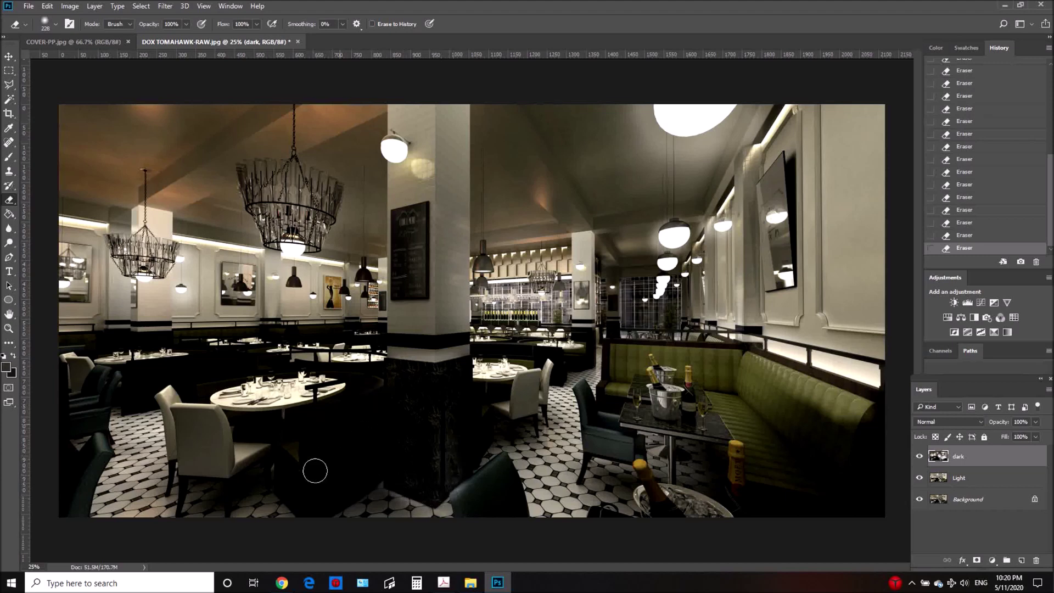
pyautogui.moveTo(447, 384)
pyautogui.mouseDown()
pyautogui.moveTo(469, 450)
pyautogui.moveTo(500, 413)
pyautogui.moveTo(490, 433)
pyautogui.mouseUp()
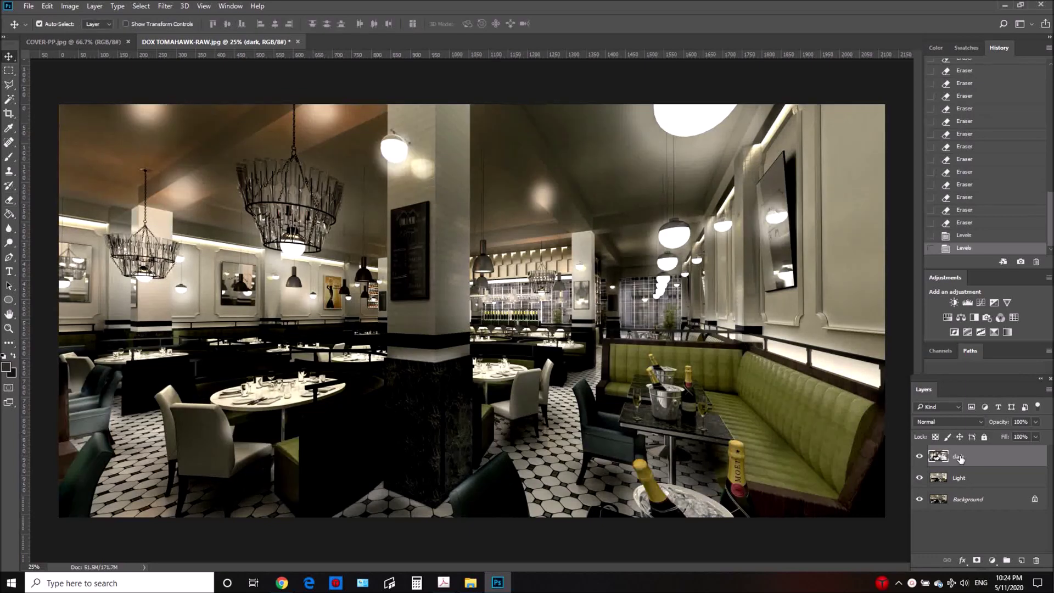
# Step: Compare the image with the dark, Light and Background layers hidden and shown in turn, ending with all three shown
pyautogui.click(919, 457)
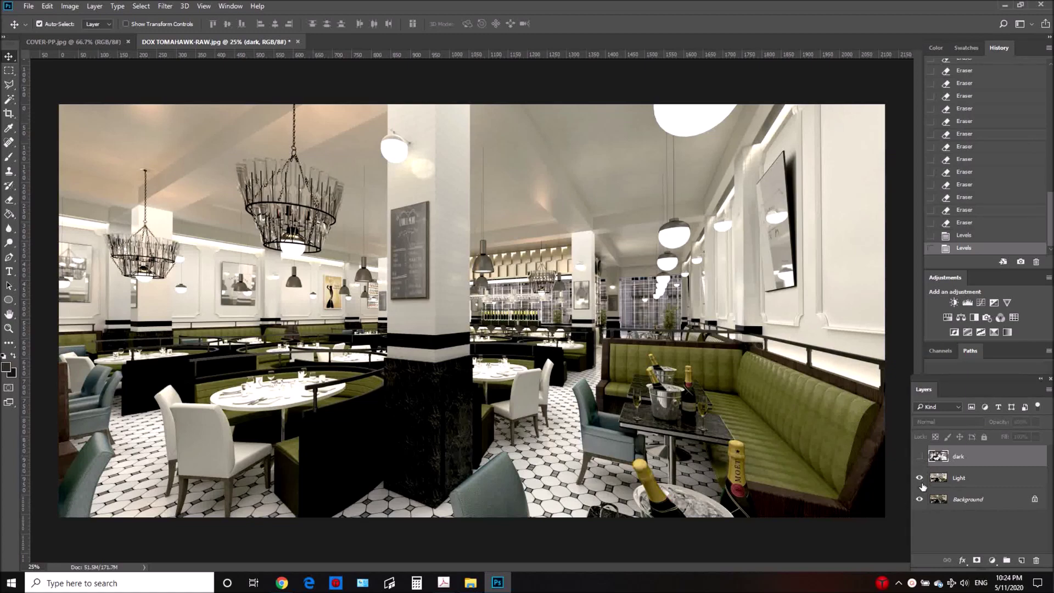
pyautogui.click(920, 477)
pyautogui.click(919, 499)
pyautogui.click(920, 458)
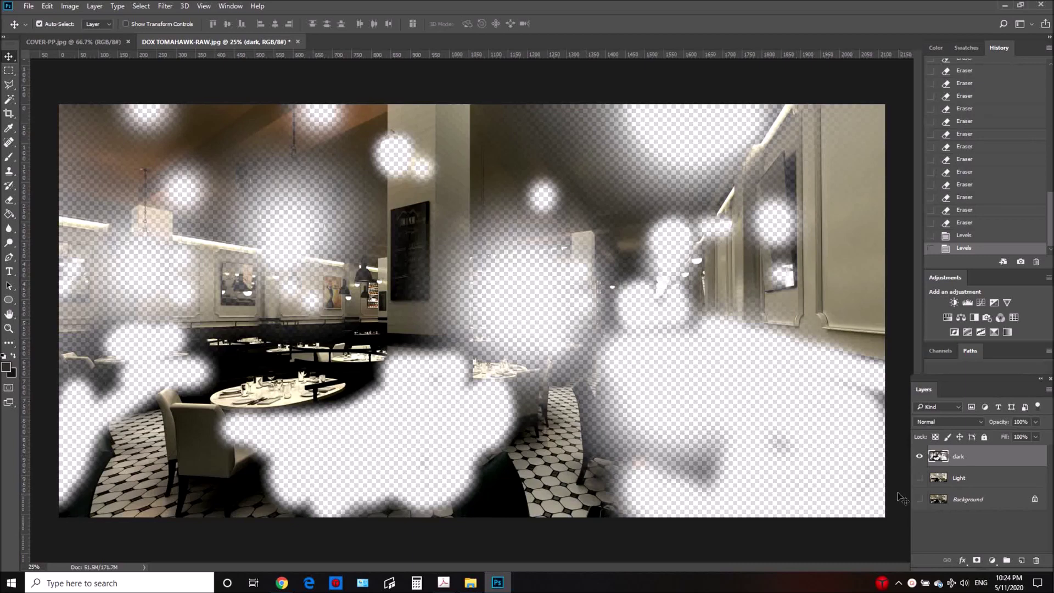
pyautogui.click(920, 478)
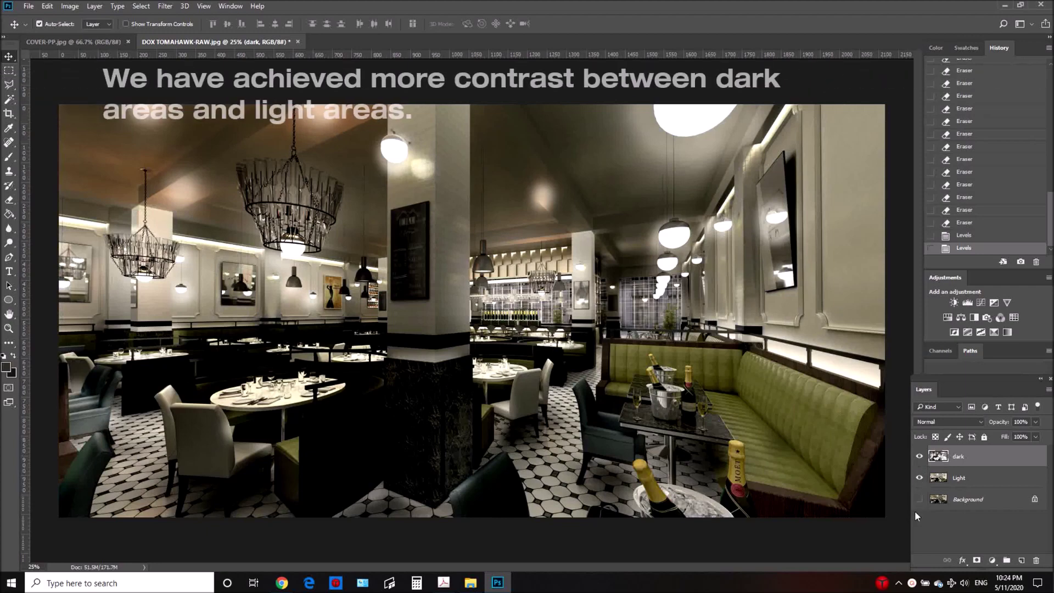
pyautogui.click(920, 498)
pyautogui.click(921, 459)
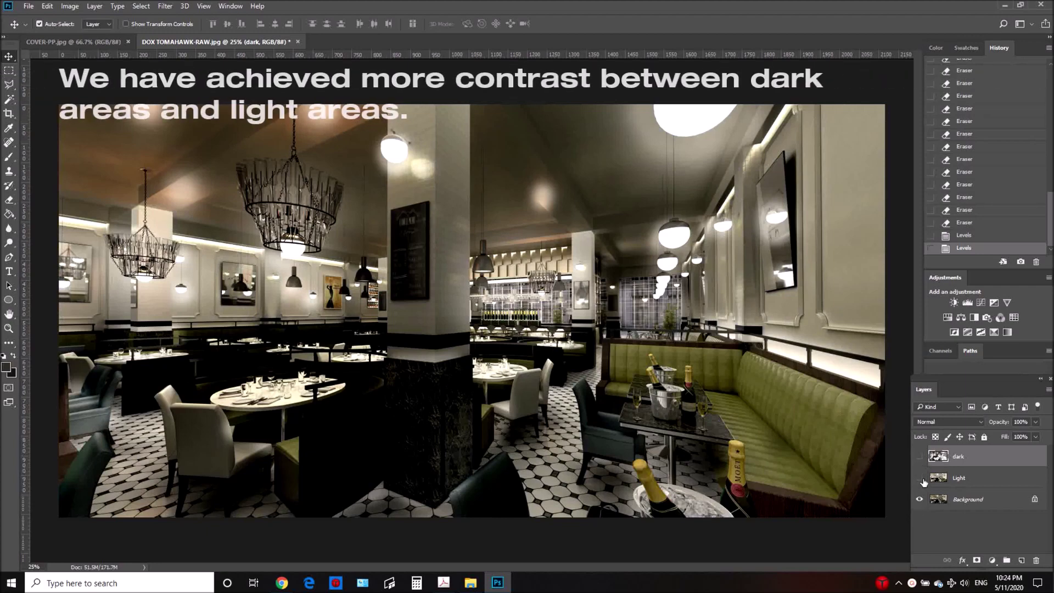
pyautogui.click(919, 478)
pyautogui.click(920, 456)
pyautogui.click(919, 477)
# Step: Merge the dark and Light layers into one and compare the merged layer with the Background
pyautogui.keyDown('ctrl'); pyautogui.click(972, 479); pyautogui.keyUp('ctrl')
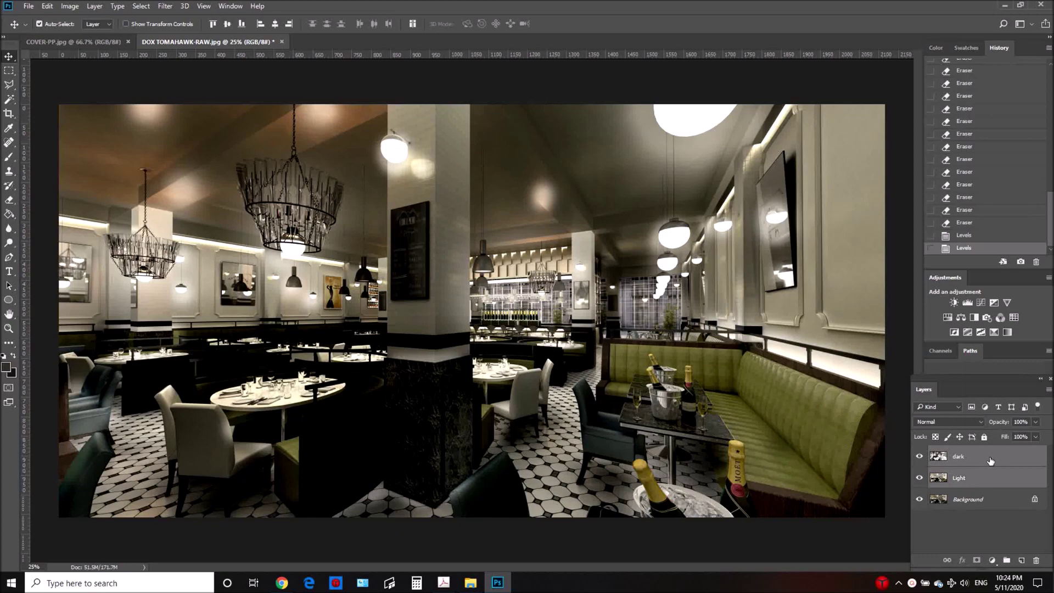
pyautogui.rightClick(990, 461)
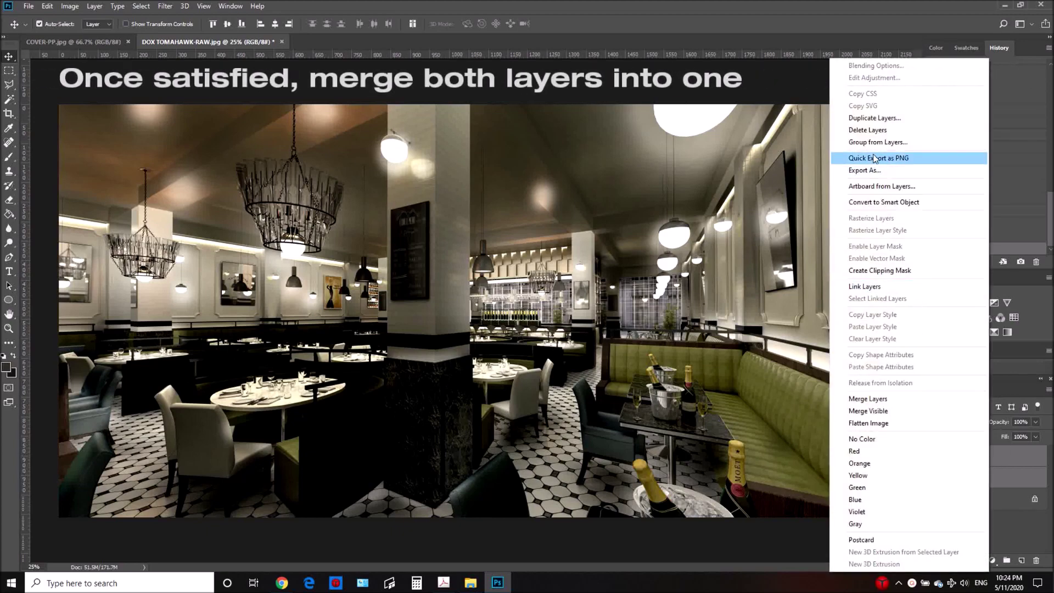
pyautogui.click(863, 400)
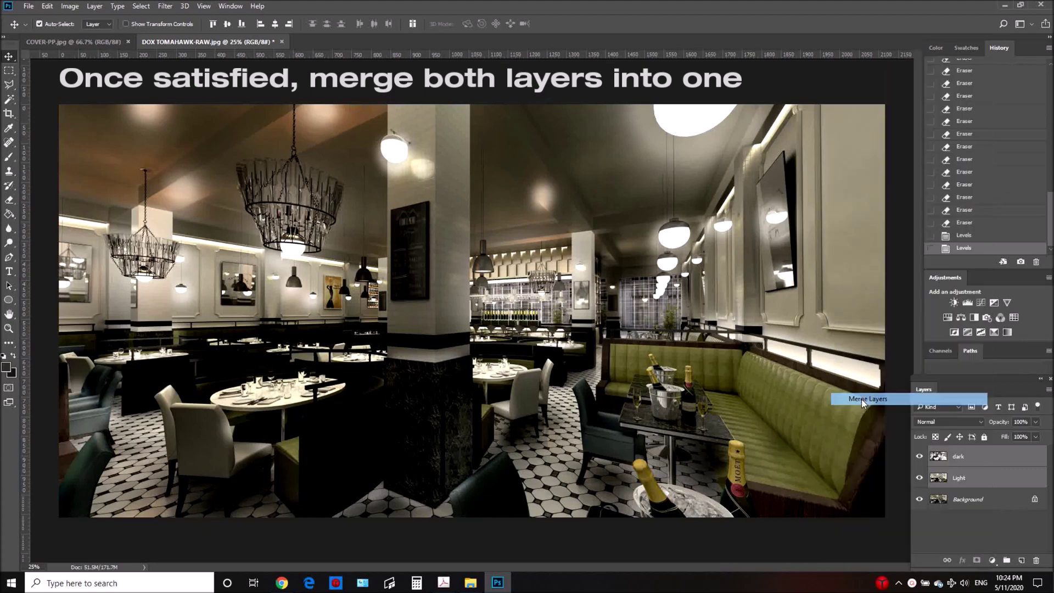
pyautogui.click(920, 458)
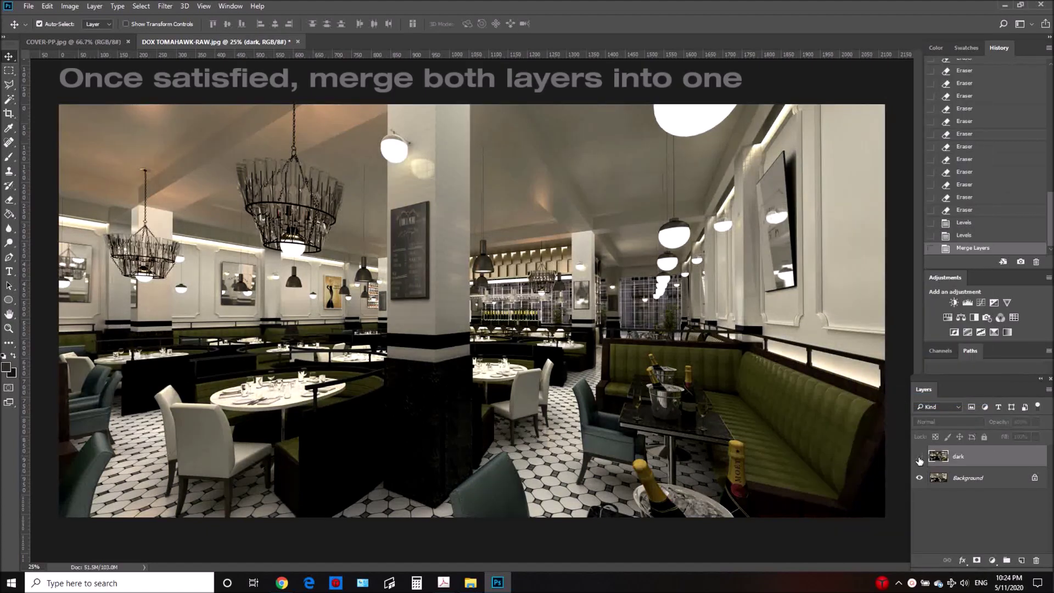
pyautogui.click(919, 458)
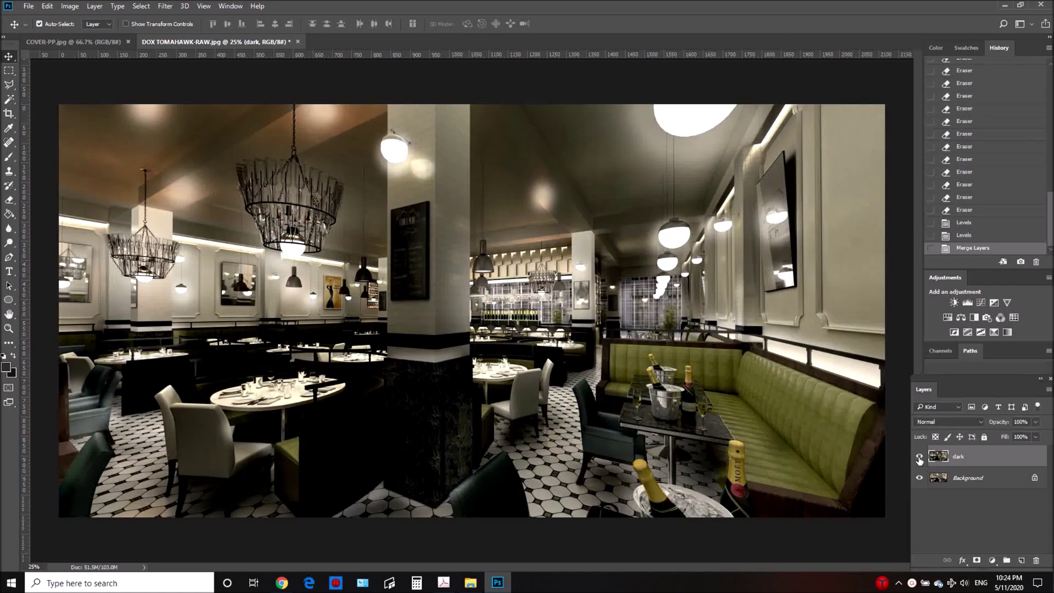
# Step: Brighten the merged dark layer with Levels by lowering the white input level
pyautogui.click(70, 6)
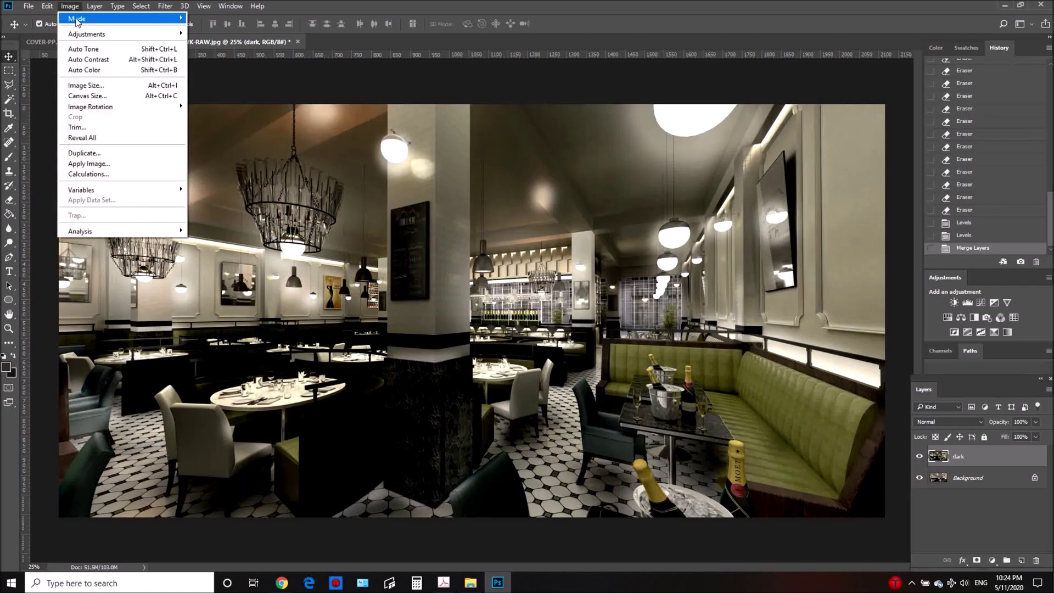
pyautogui.moveTo(85, 34)
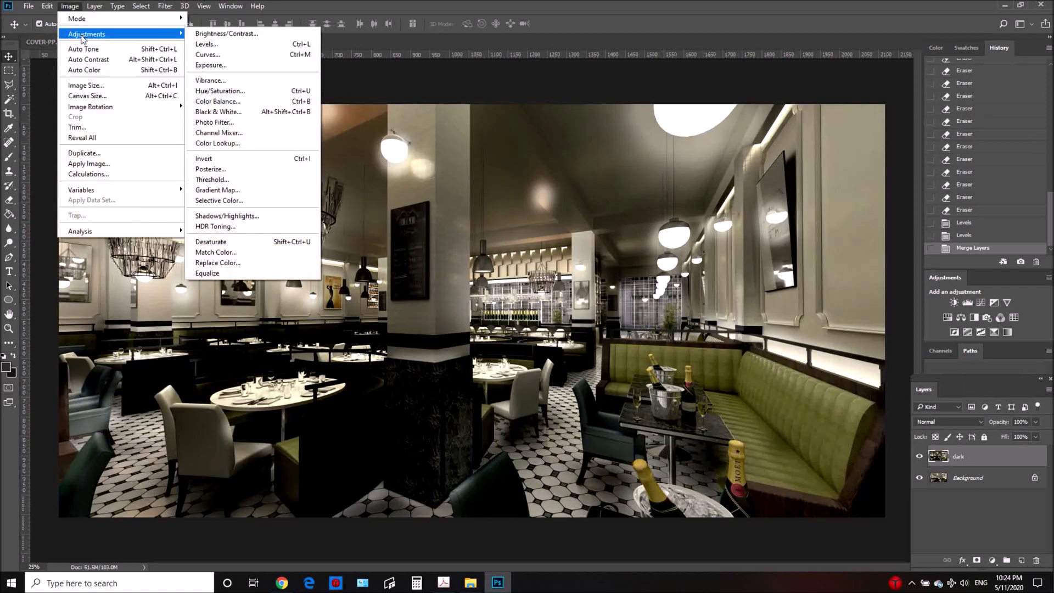
pyautogui.click(207, 44)
pyautogui.moveTo(220, 218); pyautogui.dragTo(200, 218)
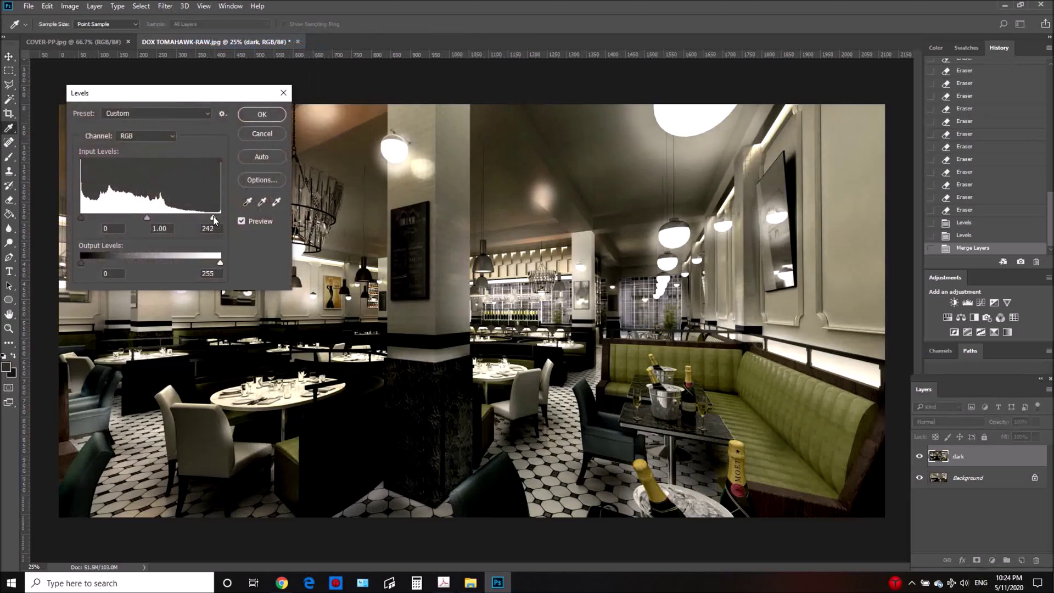
pyautogui.click(262, 115)
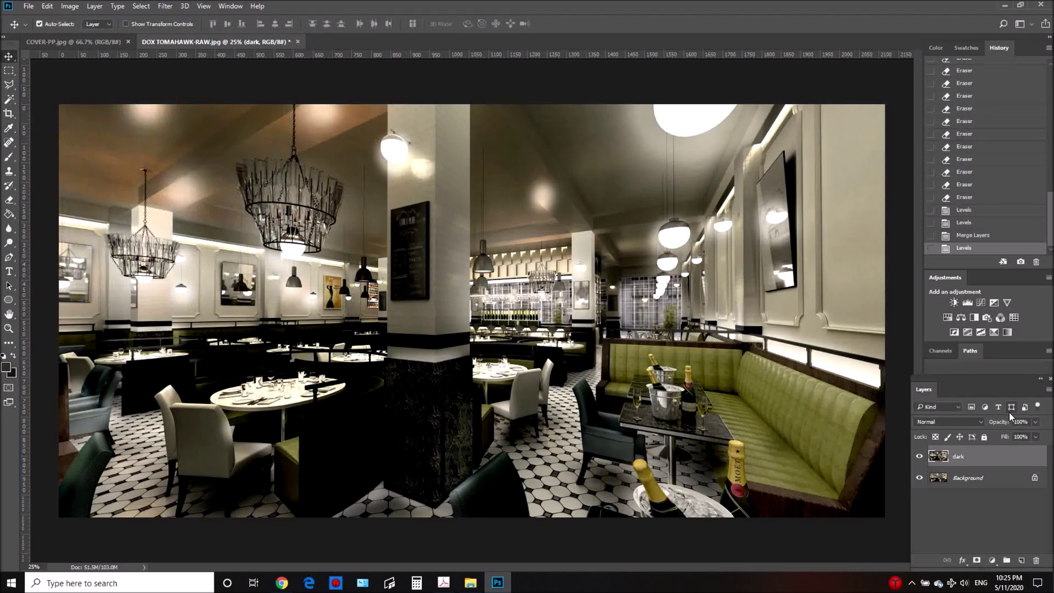
# Step: Duplicate the merged dark layer and rename the copy saturation
pyautogui.rightClick(959, 458)
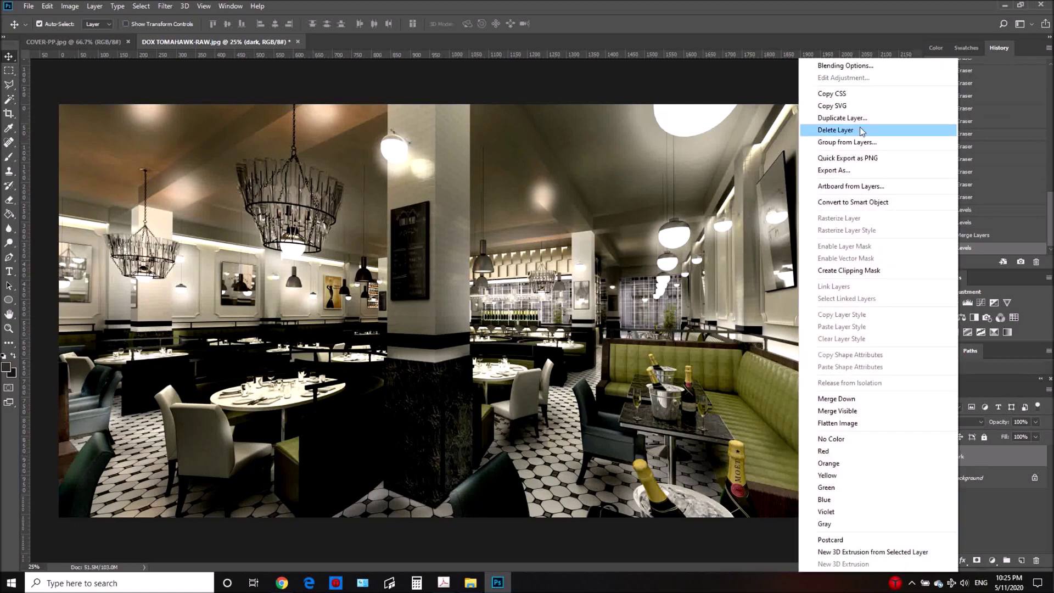
pyautogui.click(839, 118)
pyautogui.click(624, 178)
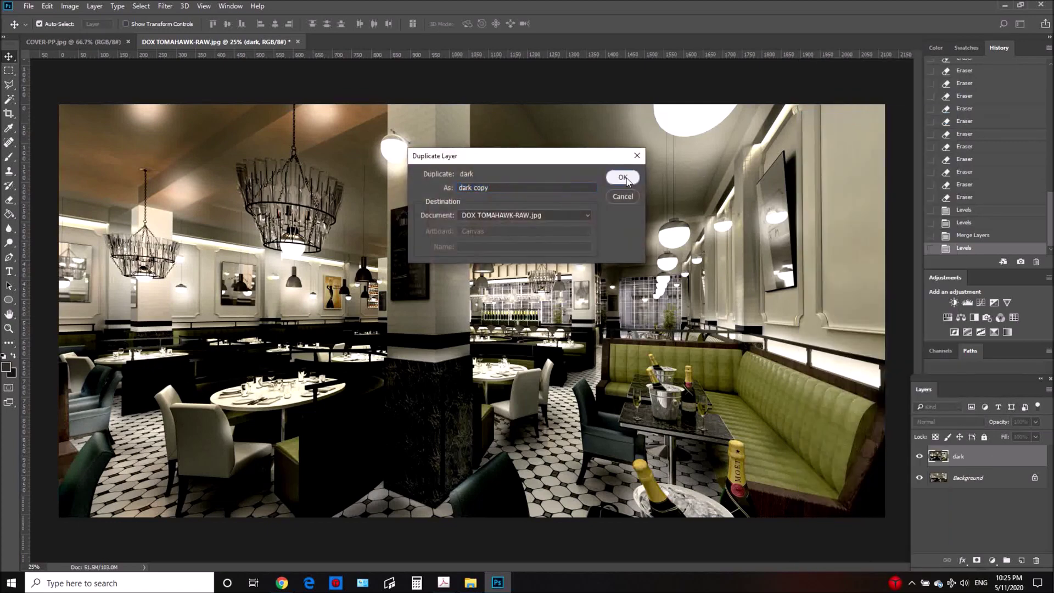
pyautogui.doubleClick(968, 459)
pyautogui.write('saturation')
pyautogui.press('Return')
# Step: Raise the saturation layer's colour intensity to +30 with Hue/Saturation and check the layer's effect
pyautogui.click(70, 6)
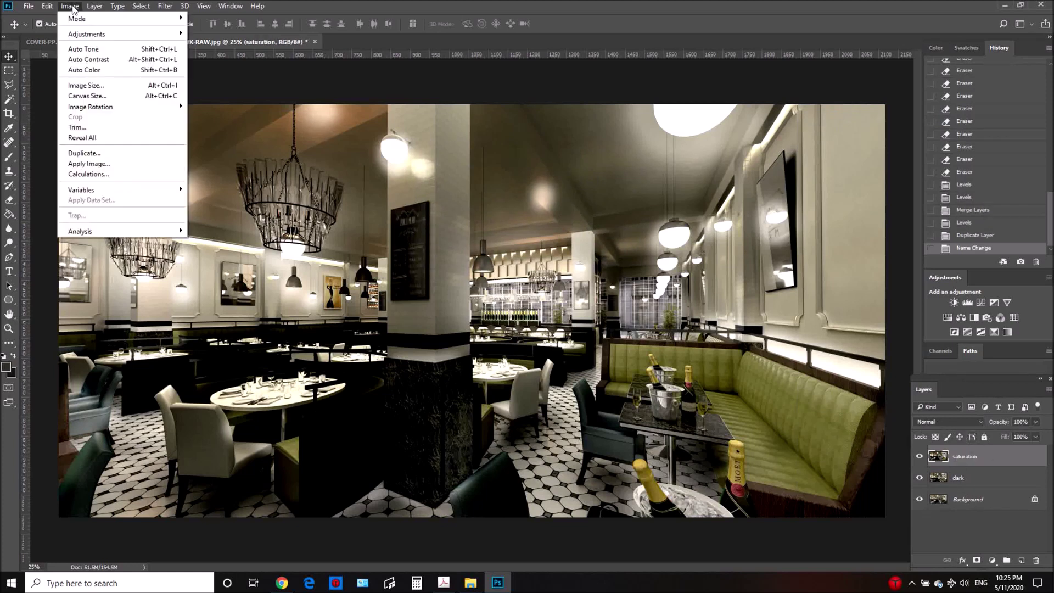
pyautogui.moveTo(78, 36)
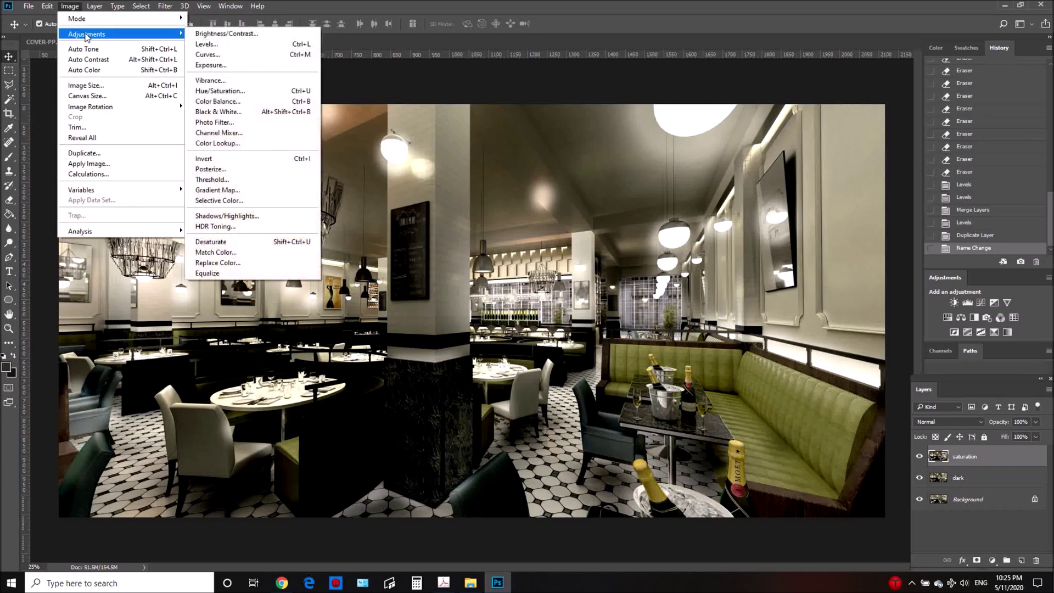
pyautogui.click(242, 90)
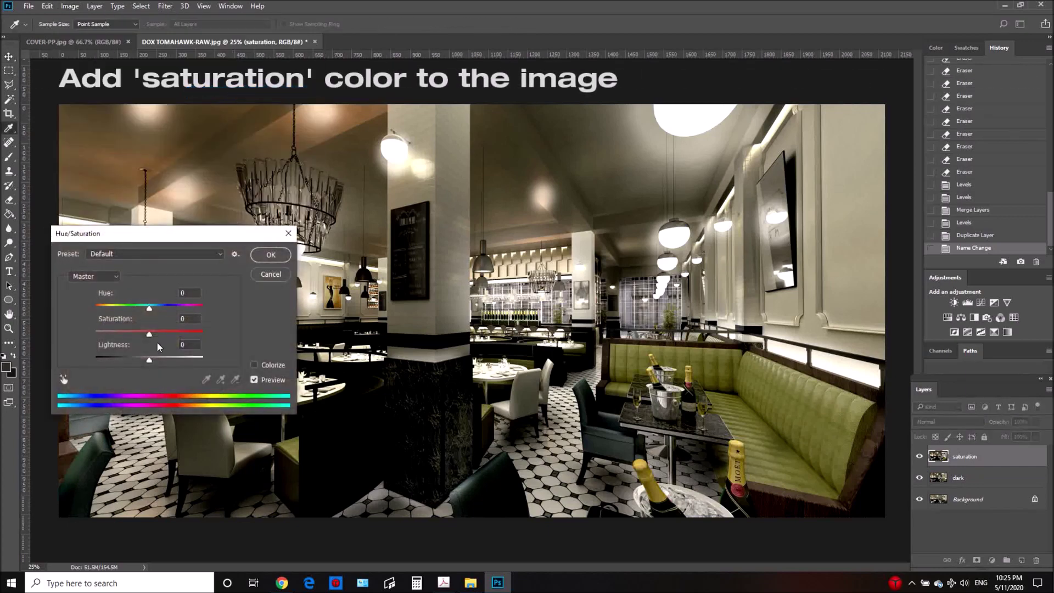
pyautogui.moveTo(149, 333)
pyautogui.mouseDown()
pyautogui.moveTo(238, 337)
pyautogui.moveTo(87, 344)
pyautogui.moveTo(165, 337)
pyautogui.mouseUp()
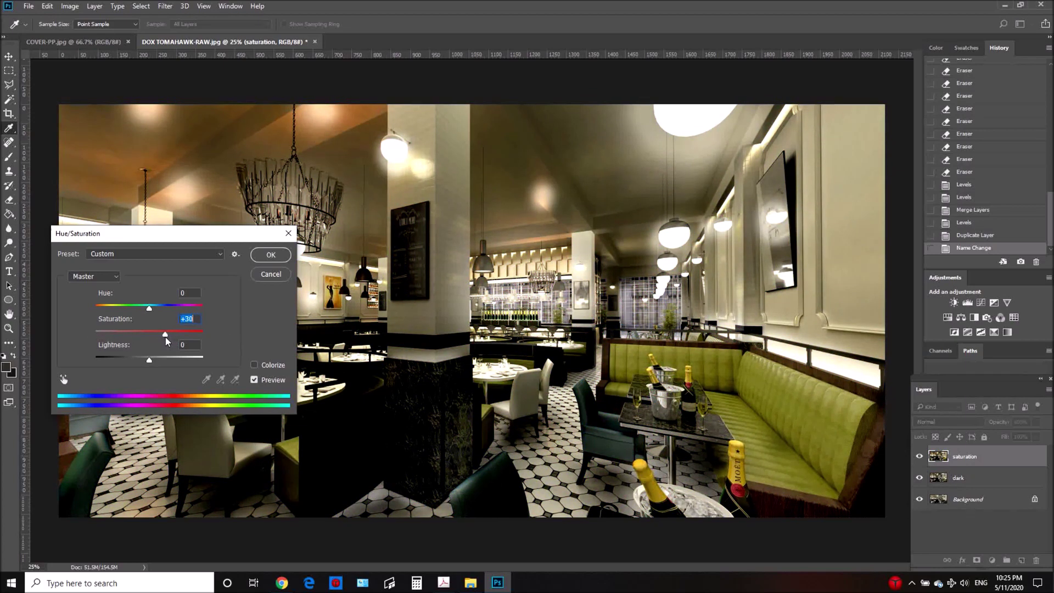
pyautogui.click(271, 254)
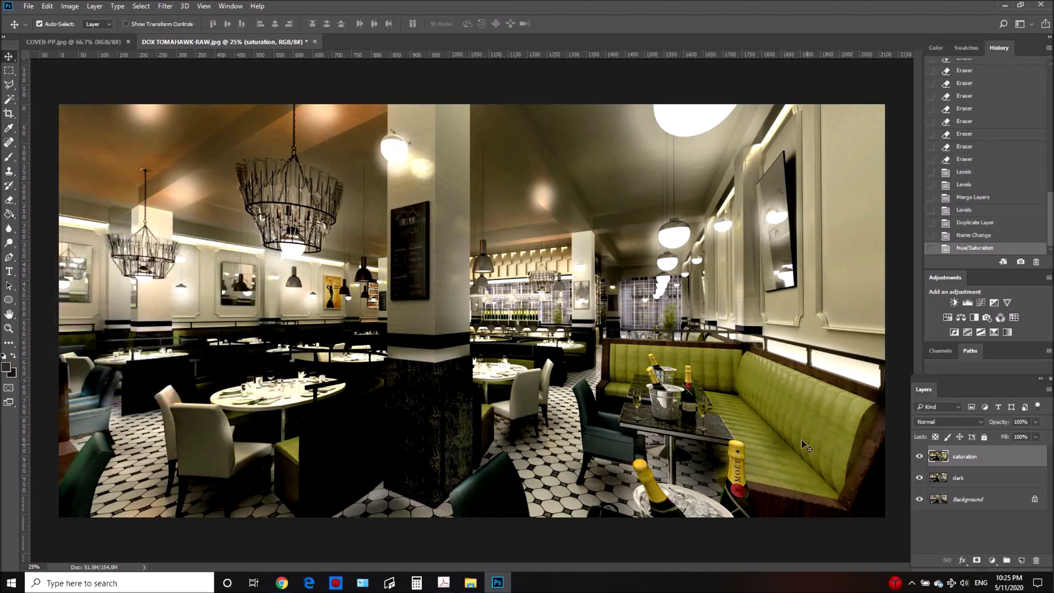
pyautogui.click(920, 457)
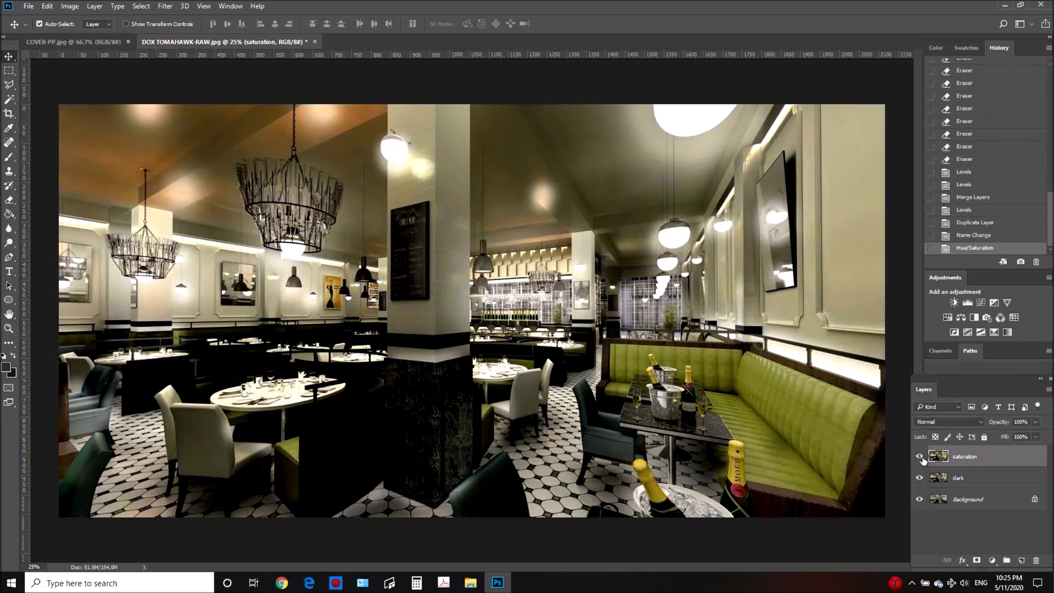
# Step: Duplicate the saturation layer and rename the copy BLUR
pyautogui.rightClick(966, 460)
pyautogui.click(838, 121)
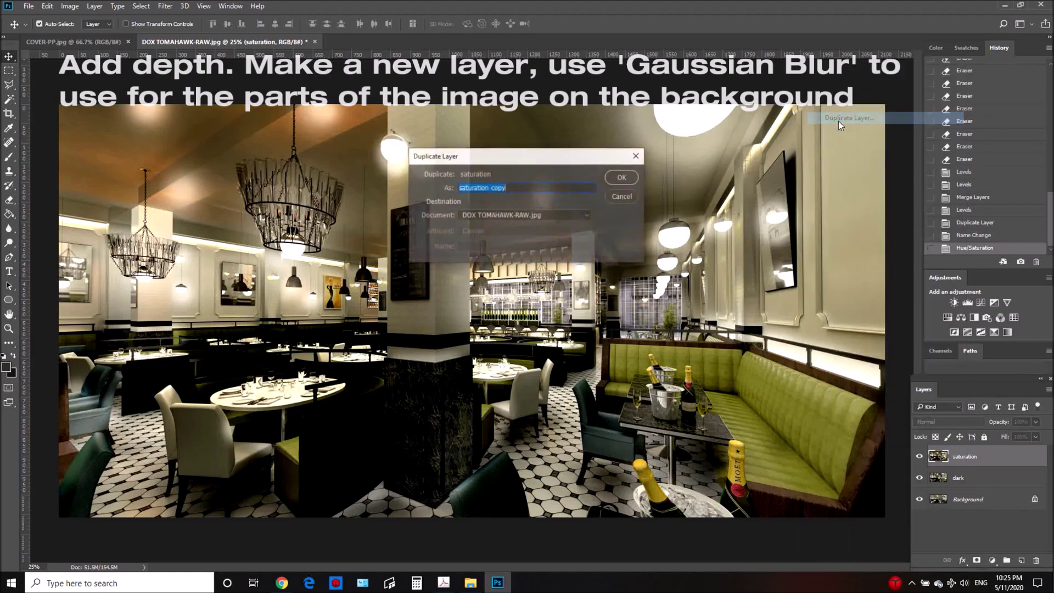
pyautogui.click(623, 178)
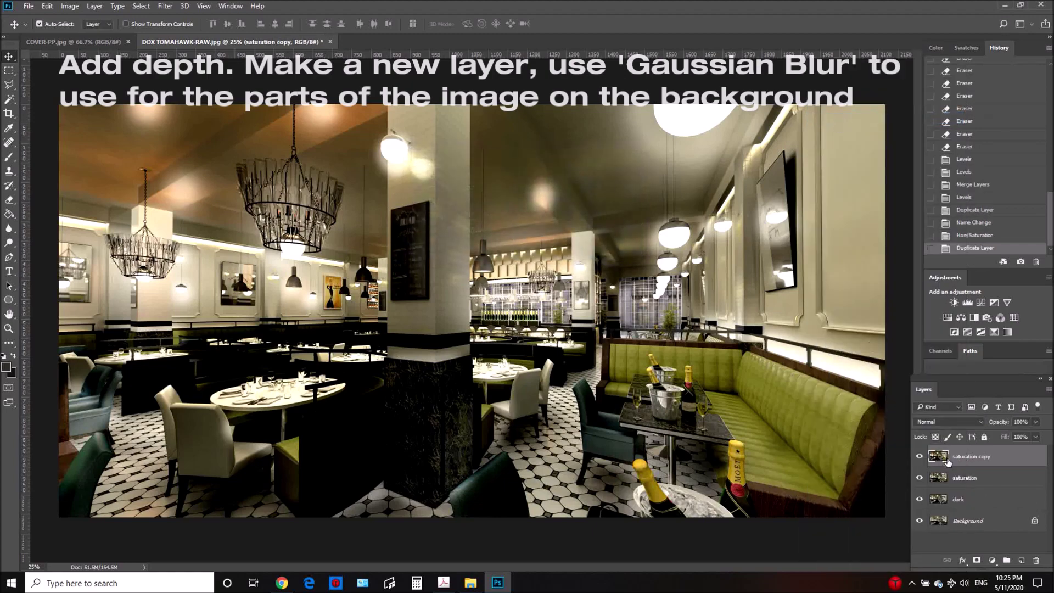
pyautogui.doubleClick(960, 457)
pyautogui.write('BLUR')
pyautogui.press('Return')
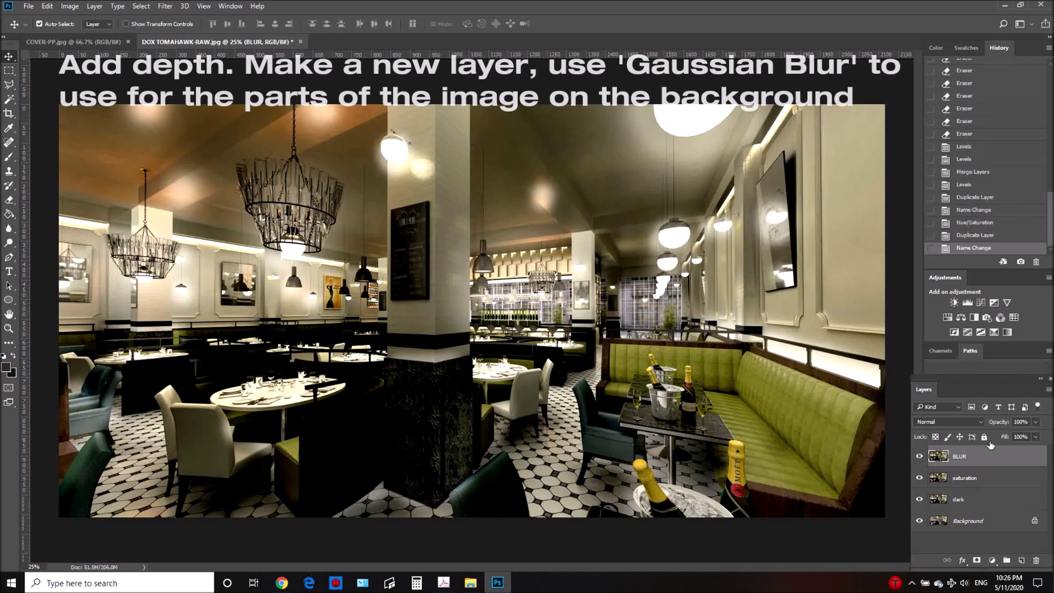
# Step: Apply a Gaussian Blur with a 4.0 pixel radius to the BLUR layer
pyautogui.click(170, 8)
pyautogui.moveTo(291, 130)
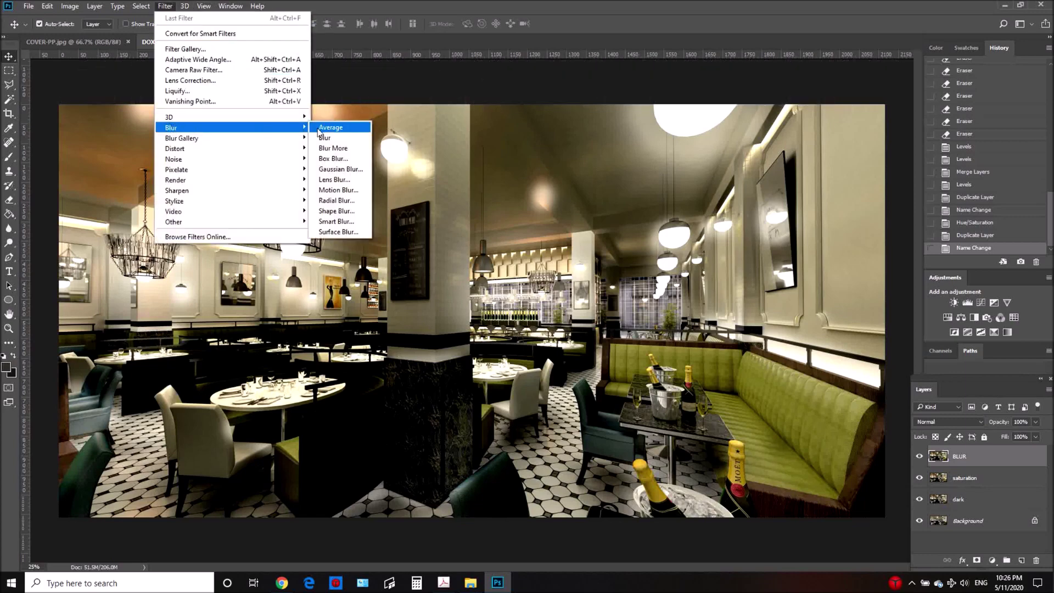
pyautogui.click(337, 169)
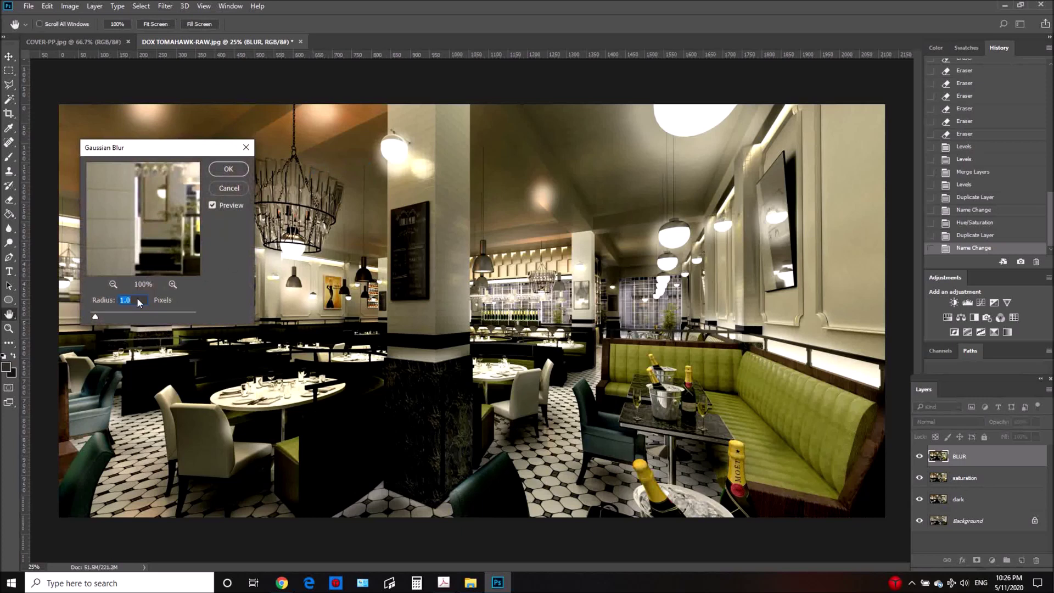
pyautogui.moveTo(96, 318); pyautogui.dragTo(113, 318)
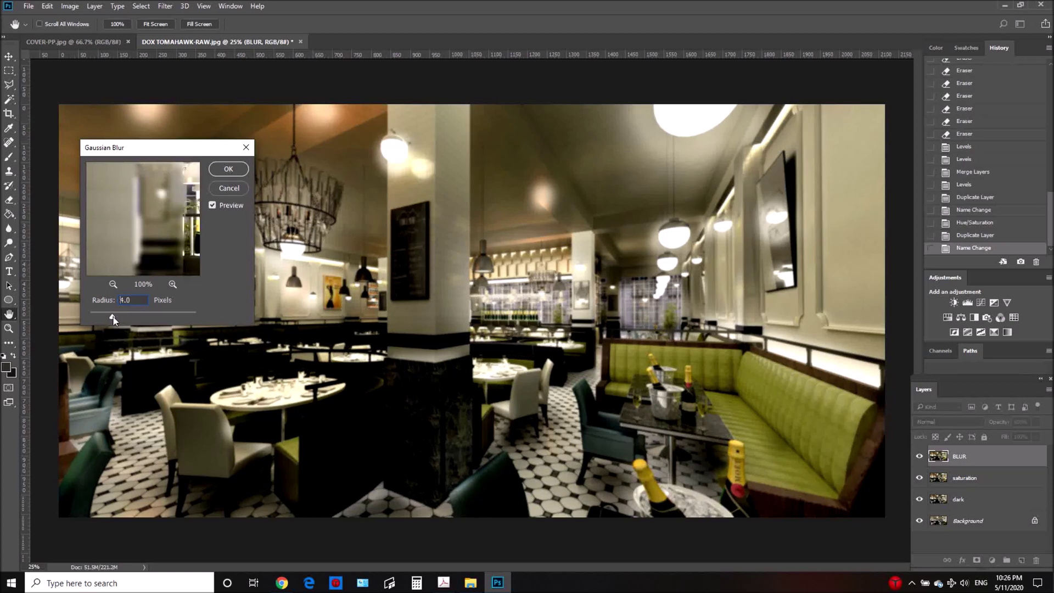
pyautogui.click(228, 169)
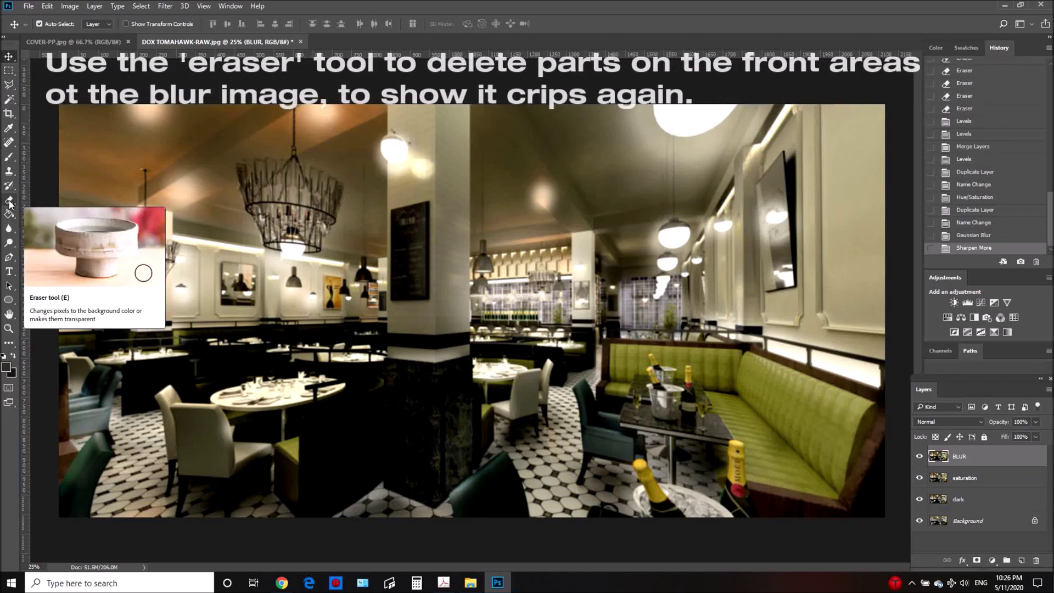
# Step: Enlarge the soft eraser to about 1457 px and erase the BLUR layer over the foreground dining table and the central column
pyautogui.rightClick(9, 203)
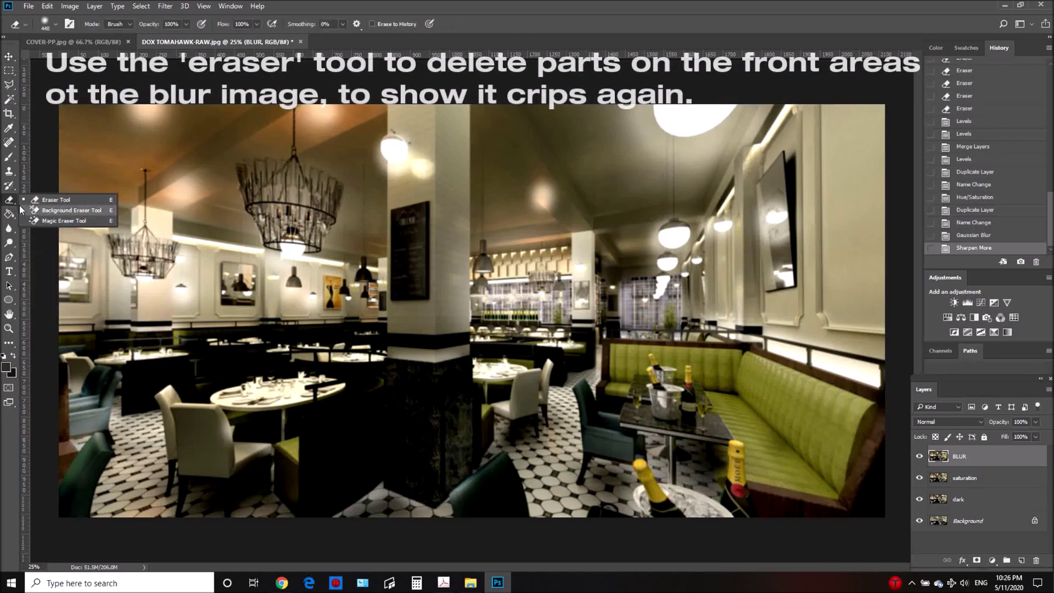
pyautogui.click(49, 204)
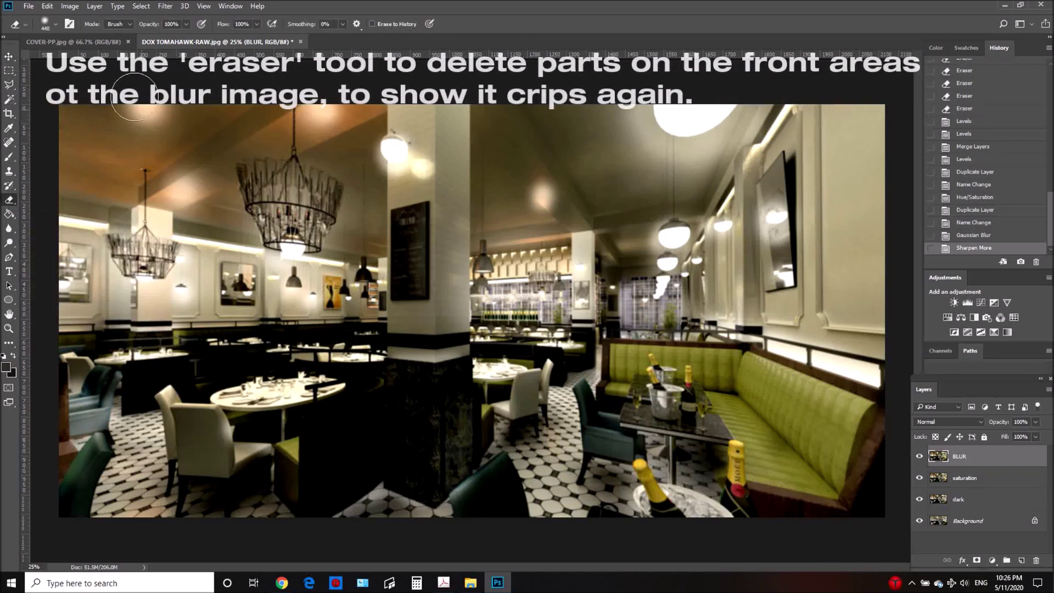
pyautogui.click(55, 25)
pyautogui.moveTo(125, 64); pyautogui.dragTo(129, 64)
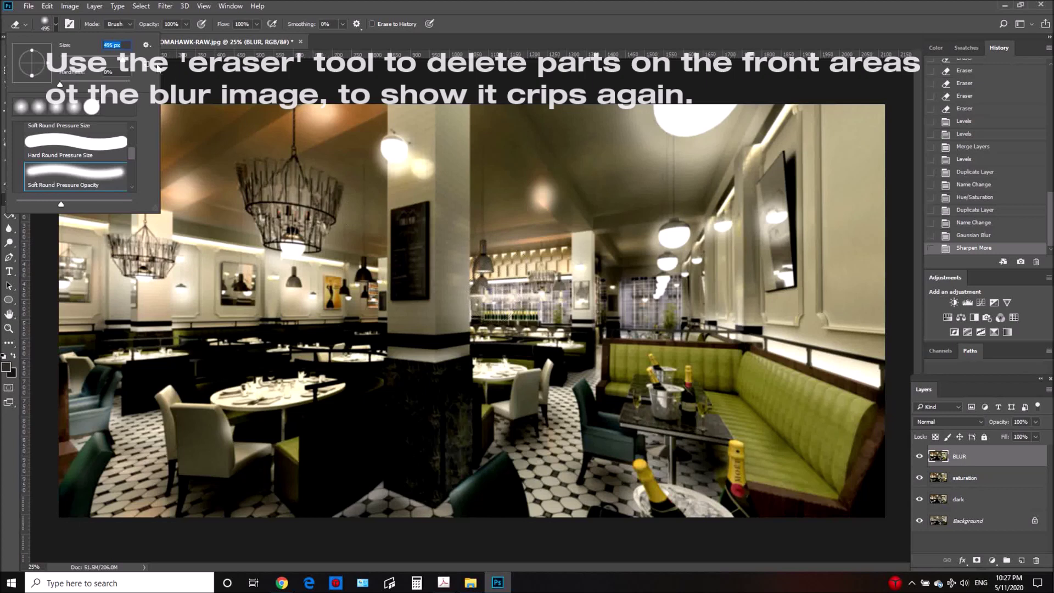
pyautogui.moveTo(124, 58); pyautogui.dragTo(126, 58)
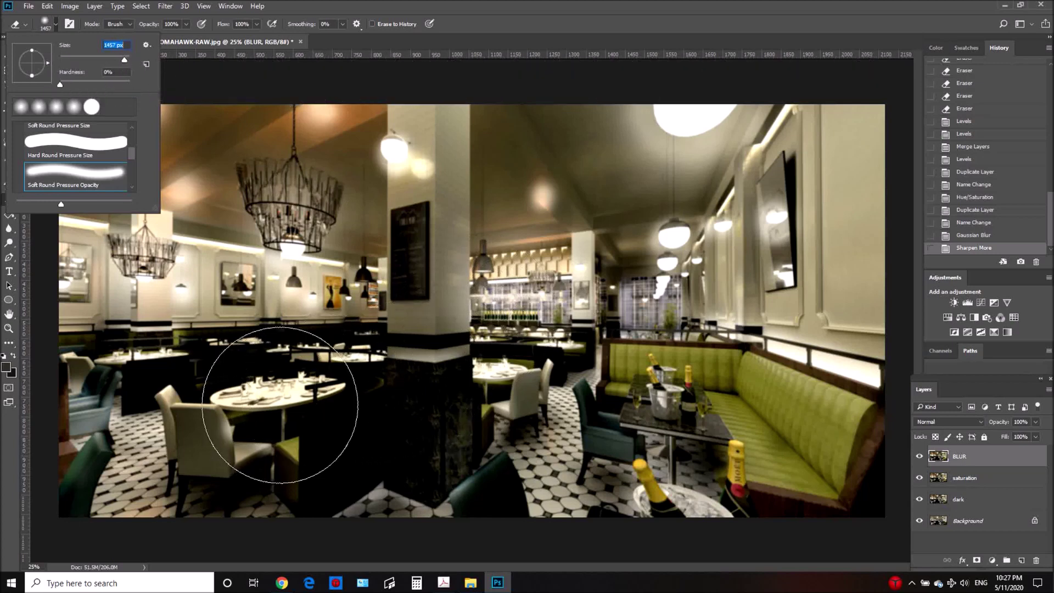
pyautogui.click(280, 404)
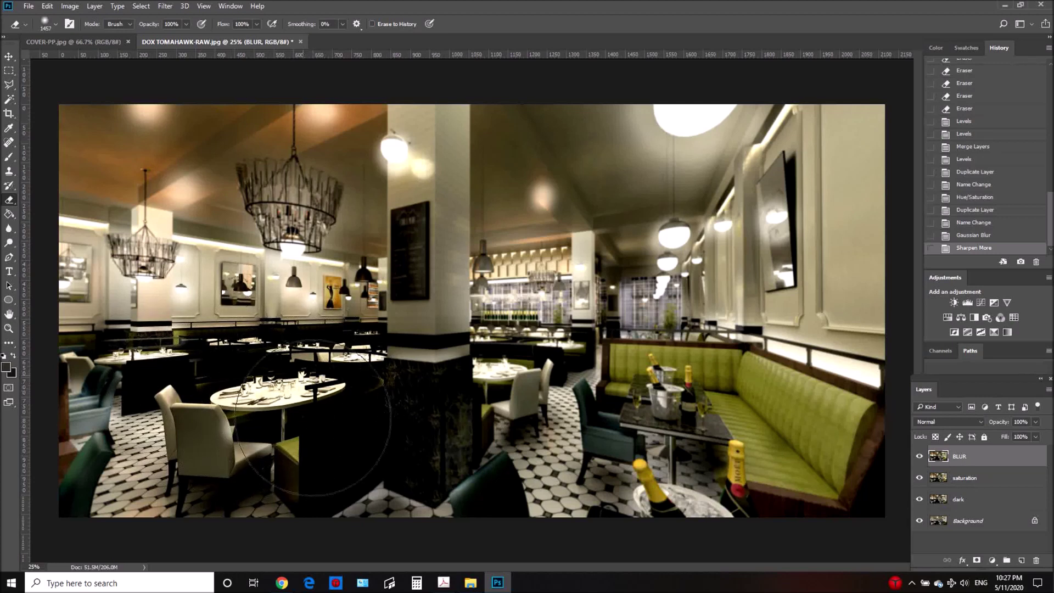
pyautogui.moveTo(412, 270)
pyautogui.mouseDown()
pyautogui.moveTo(389, 200)
pyautogui.moveTo(413, 198)
pyautogui.mouseUp()
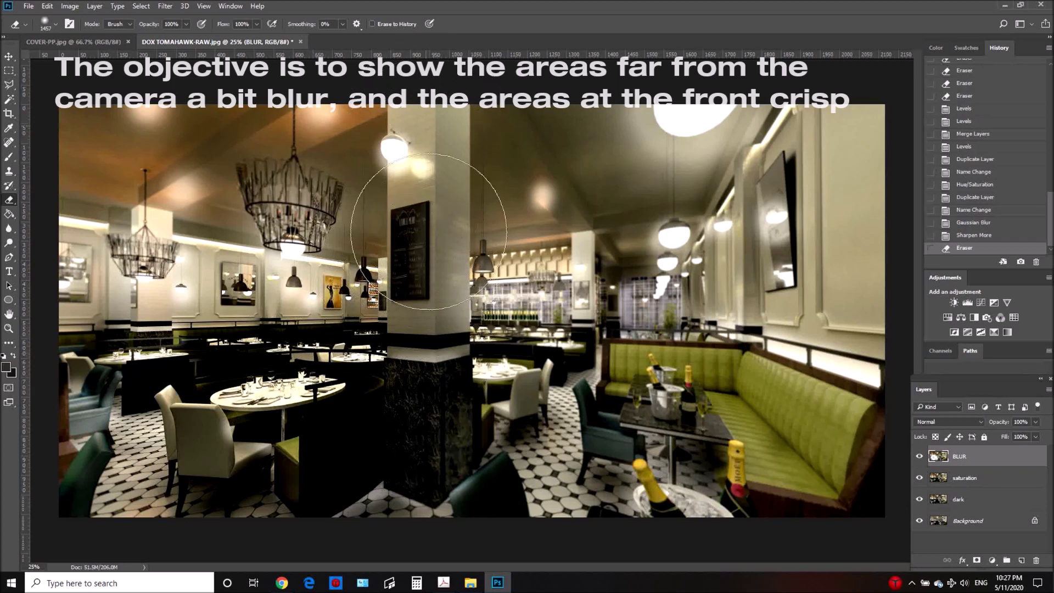
pyautogui.moveTo(388, 169); pyautogui.dragTo(419, 400)
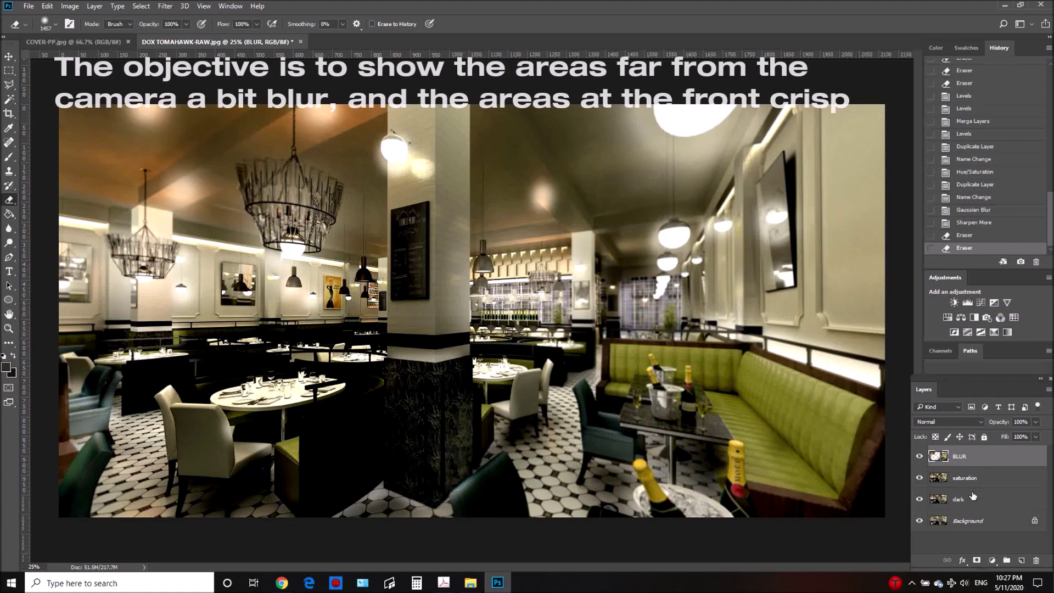
# Step: Compare the whole restaurant image with and without the BLUR layer
pyautogui.click(920, 457)
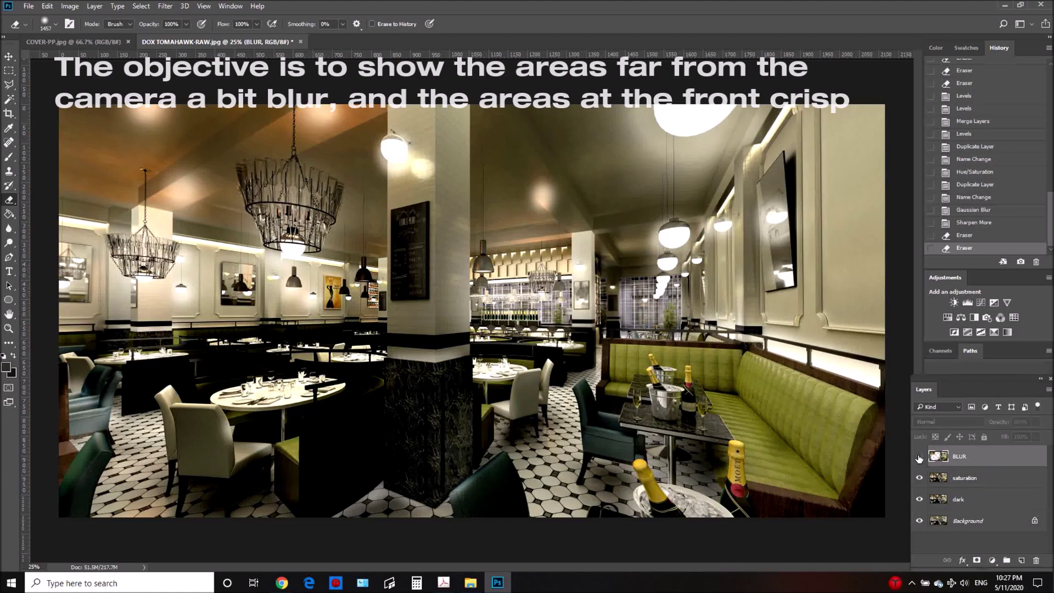
pyautogui.click(919, 457)
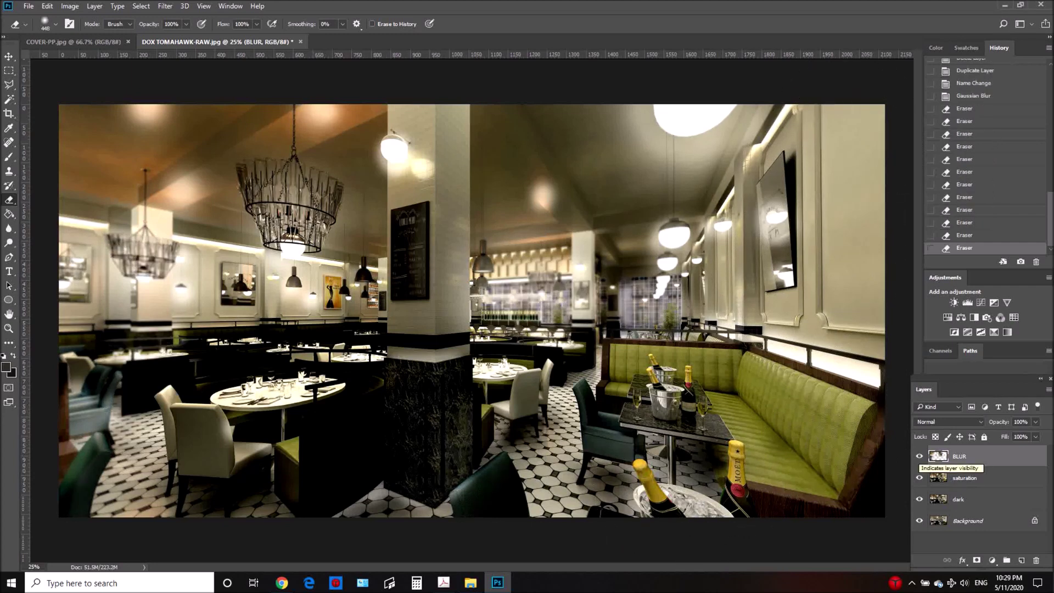
pyautogui.click(920, 456)
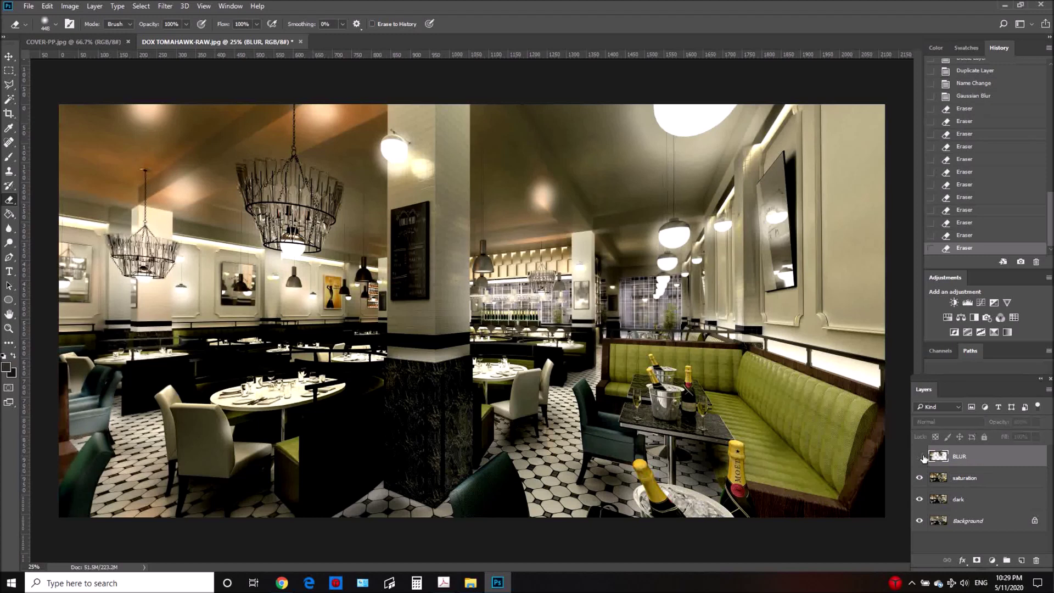
pyautogui.click(919, 456)
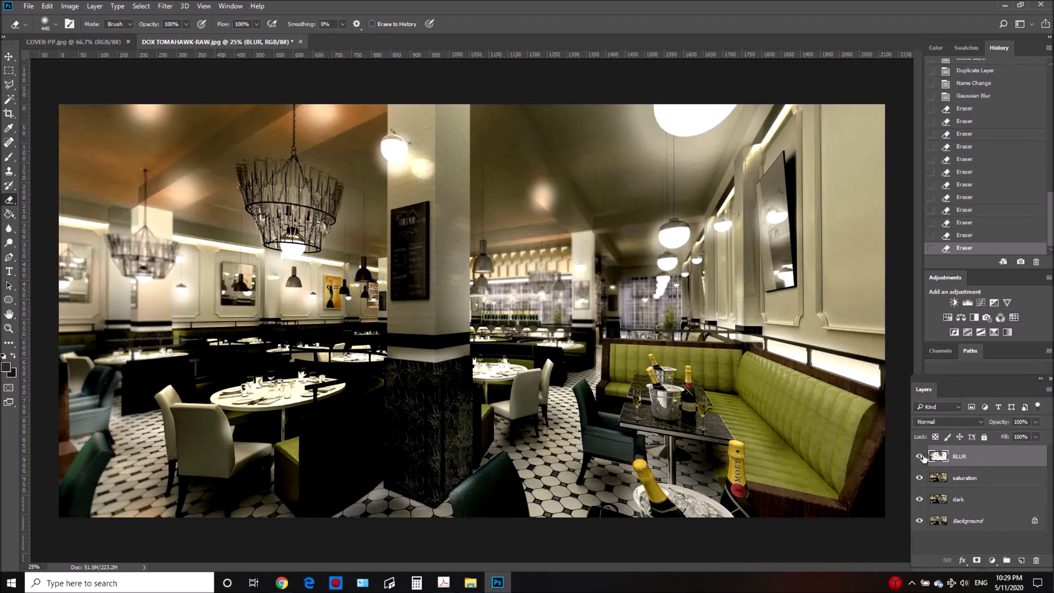
pyautogui.click(920, 456)
pyautogui.click(920, 456)
# Step: Inspect the distant bar area at 100% zoom with and without the BLUR layer
pyautogui.hotkey('ctrl', '+')
pyautogui.hotkey('ctrl', '+')
pyautogui.hotkey('ctrl', '+')
pyautogui.hotkey('ctrl', '+')
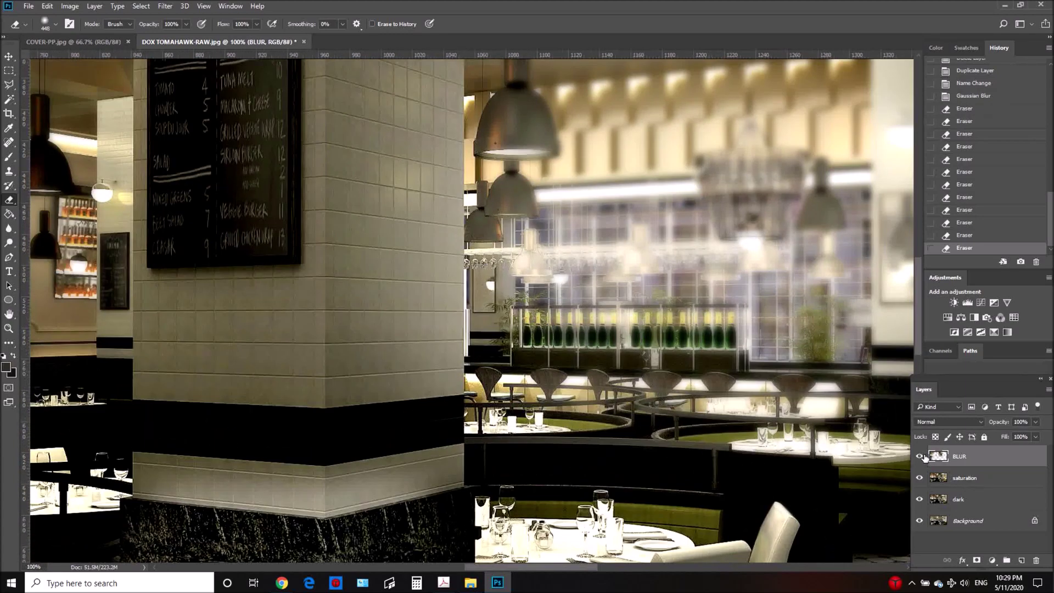
pyautogui.moveTo(715, 264); pyautogui.dragTo(460, 289)
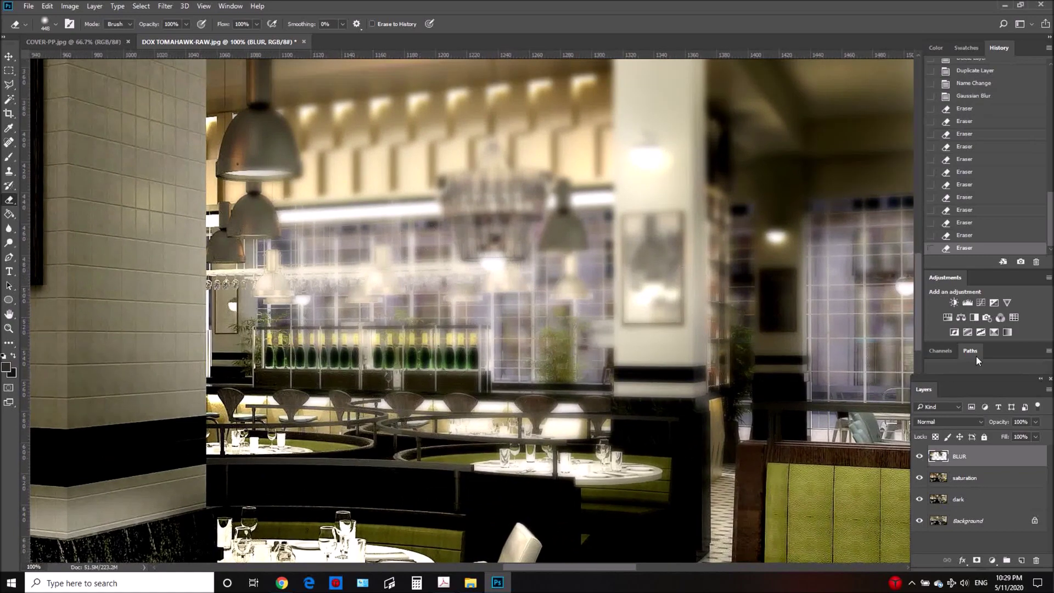
pyautogui.click(922, 457)
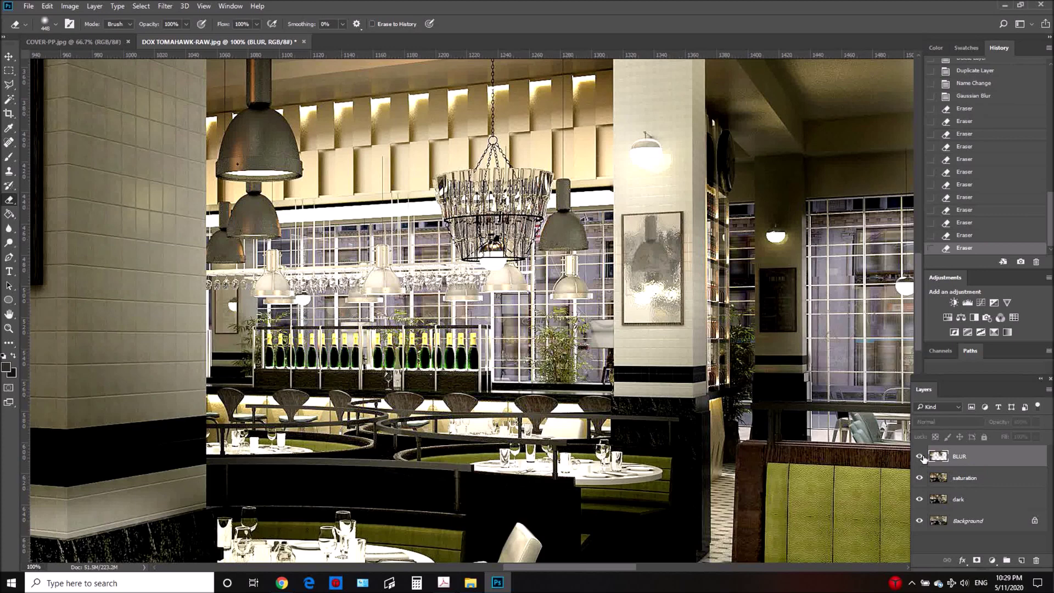
pyautogui.click(920, 457)
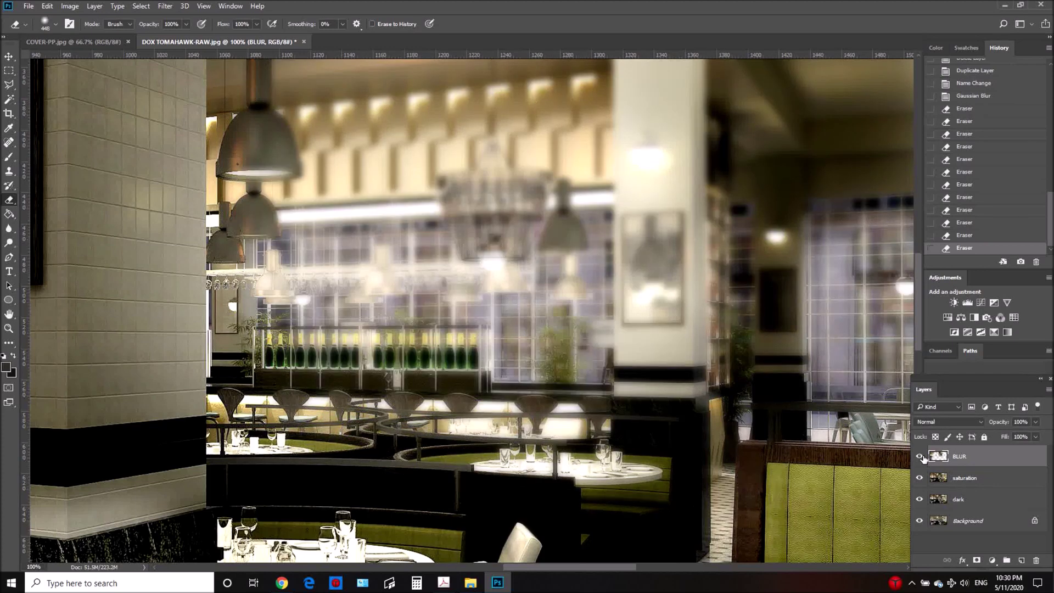
pyautogui.hotkey('ctrl', '-')
pyautogui.hotkey('ctrl', '-')
pyautogui.hotkey('ctrl', '-')
pyautogui.hotkey('ctrl', '-')
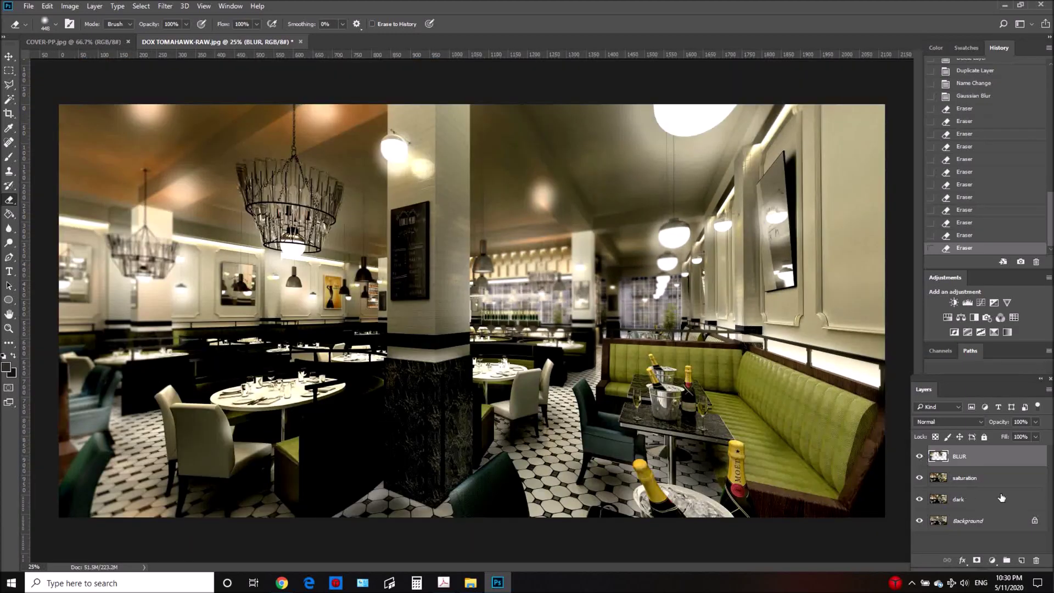
# Step: Merge the BLUR and saturation layers into one layer and hide the dark layer
pyautogui.keyDown('ctrl'); pyautogui.click(961, 478); pyautogui.keyUp('ctrl')
pyautogui.rightClick(964, 456)
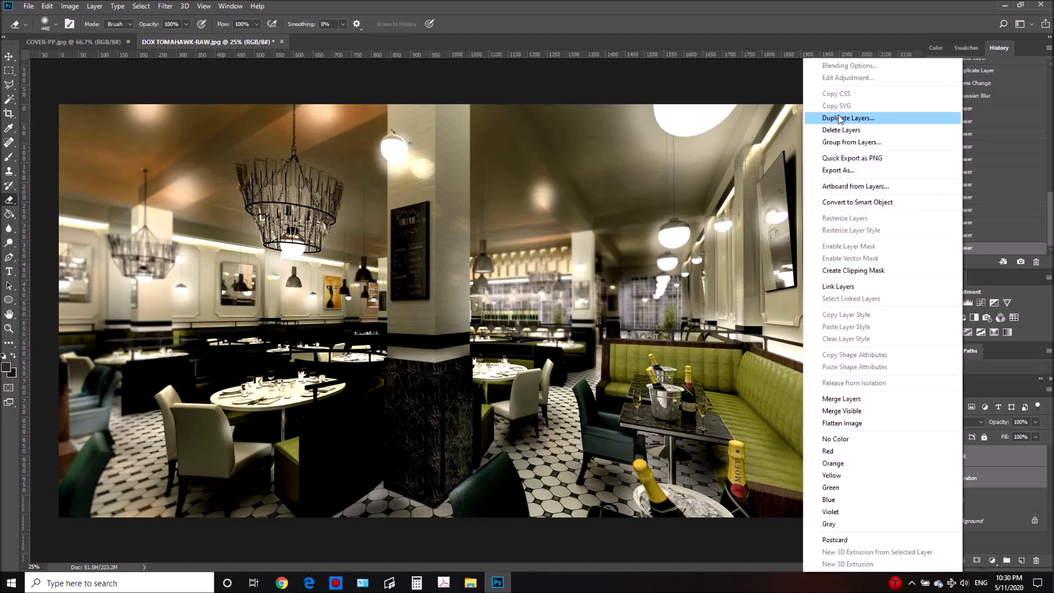
pyautogui.click(843, 400)
pyautogui.click(919, 477)
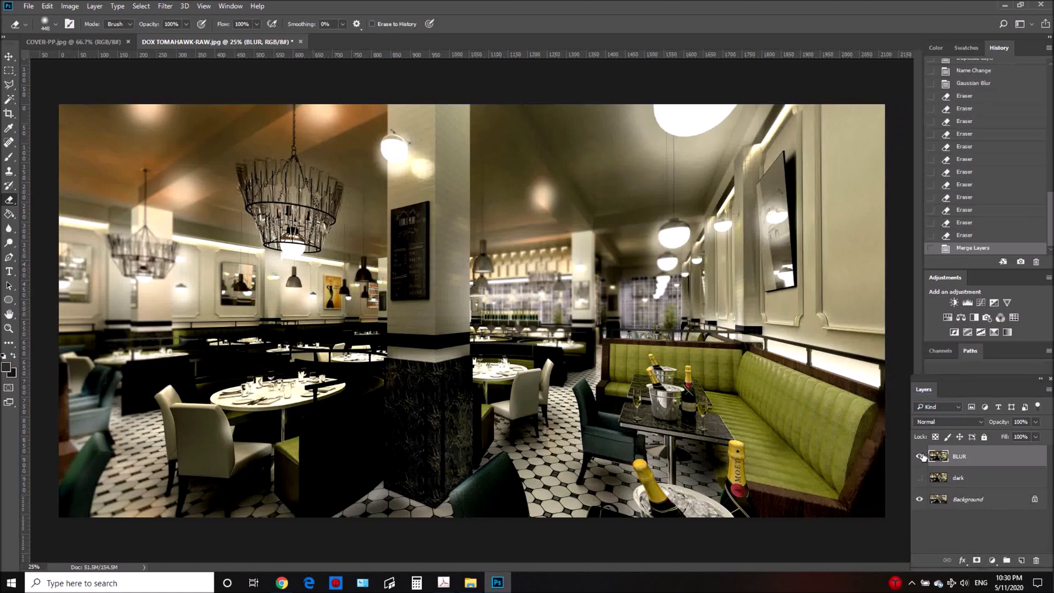
# Step: Compare the merged BLUR layer against the original Background rendering
pyautogui.click(920, 457)
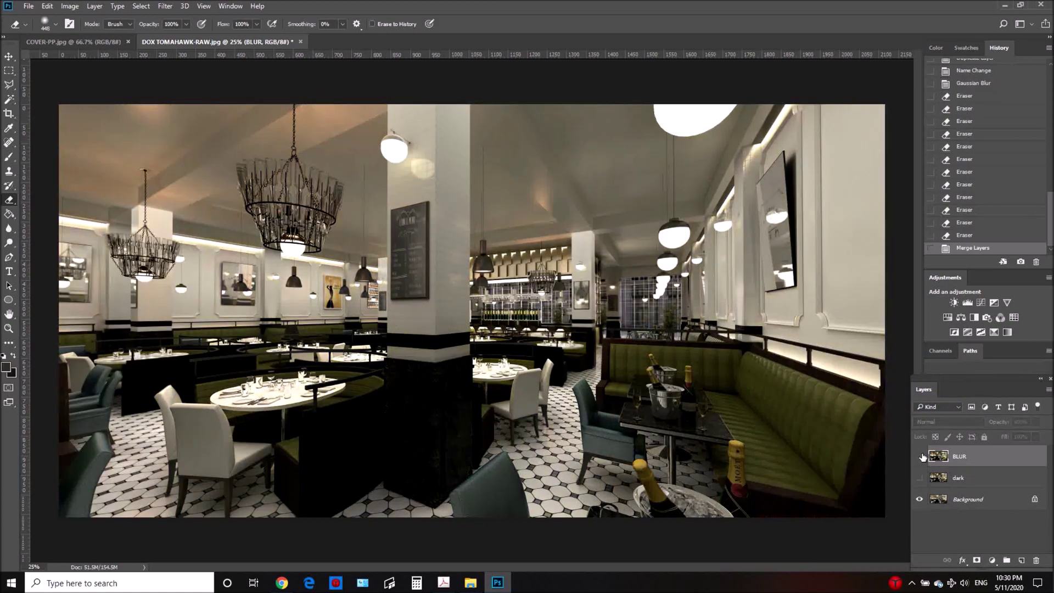
pyautogui.click(920, 457)
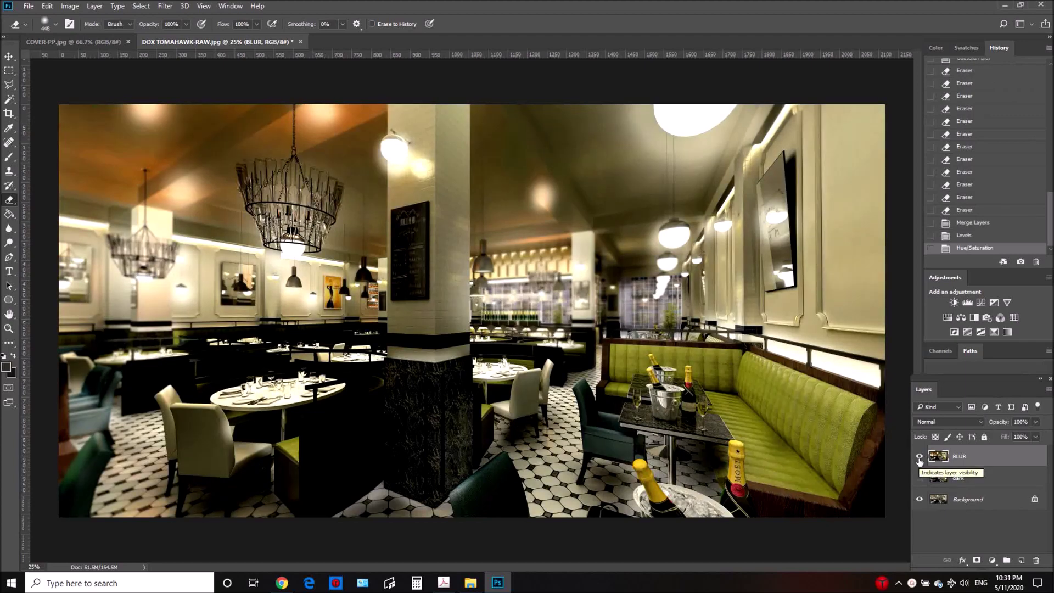
pyautogui.click(920, 458)
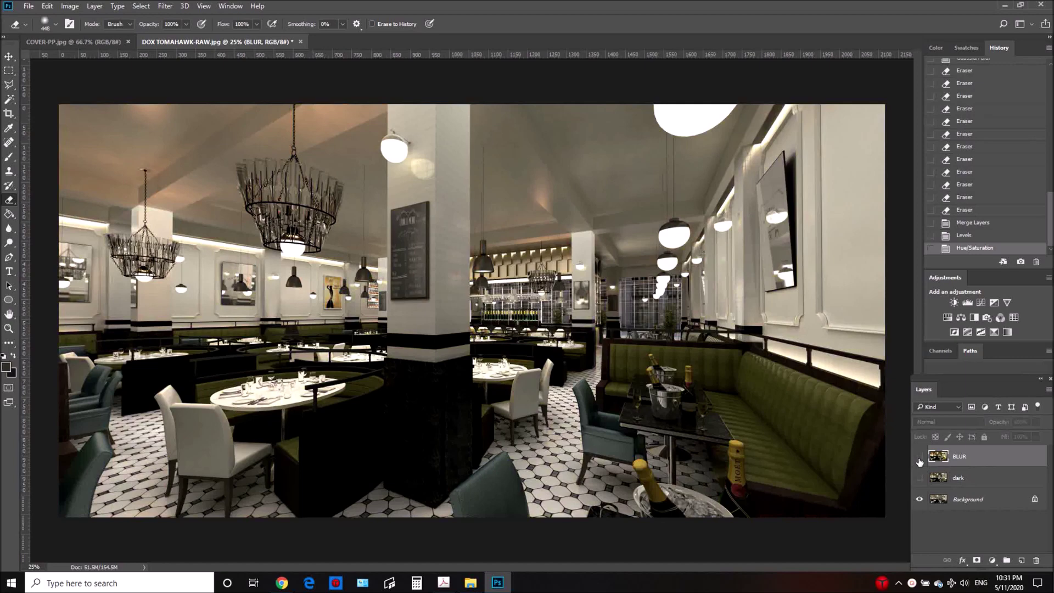
pyautogui.click(920, 457)
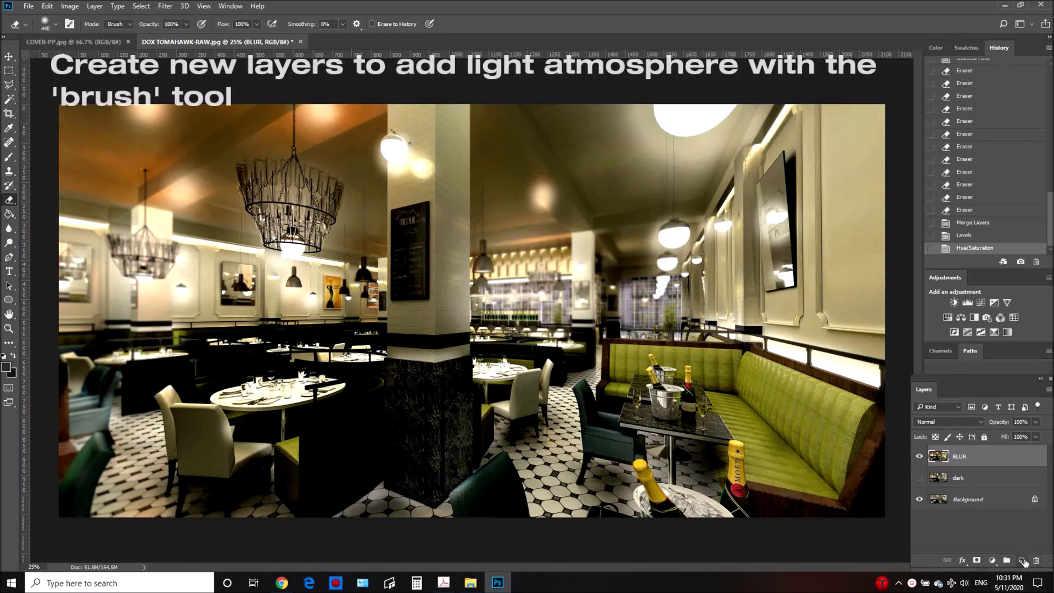
# Step: Create a new empty layer above BLUR and name it white light
pyautogui.click(1022, 560)
pyautogui.doubleClick(963, 457)
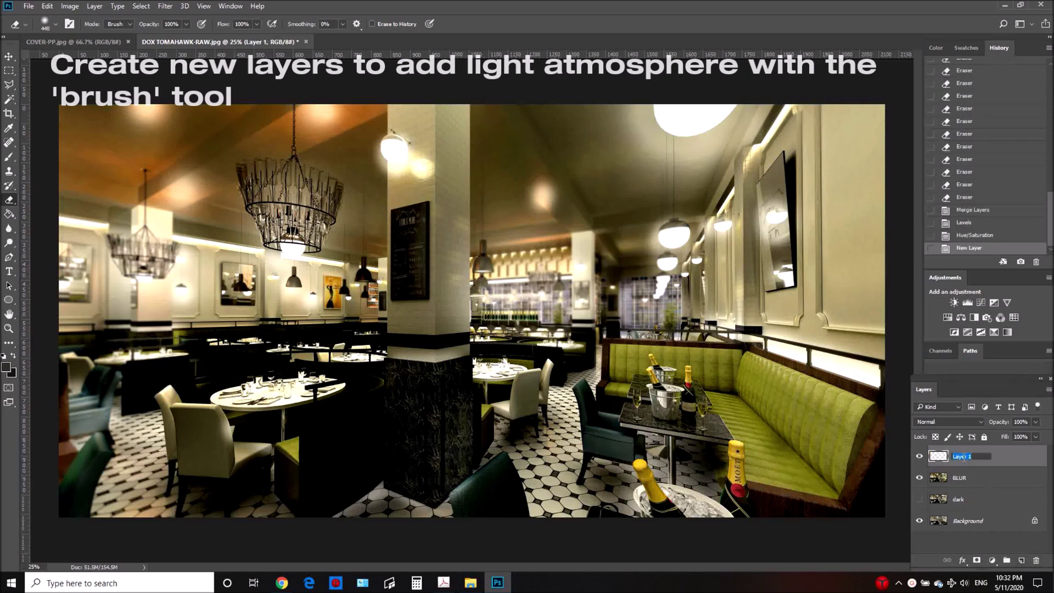
pyautogui.write('white light')
pyautogui.click(1030, 455)
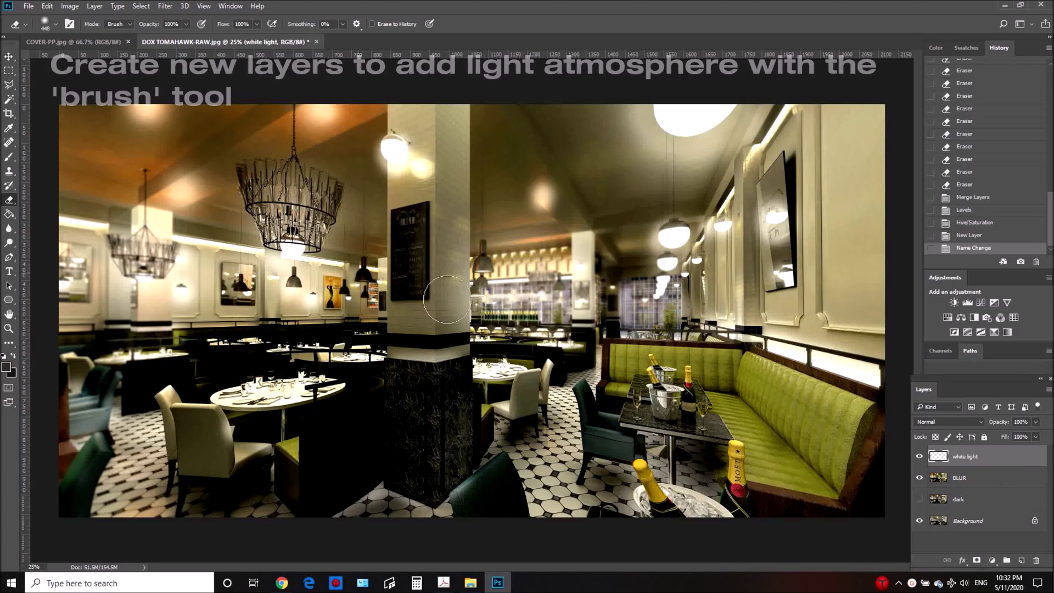
# Step: Set up the Brush tool with a white foreground colour and a soft round tip enlarged to 432 px
pyautogui.click(9, 159)
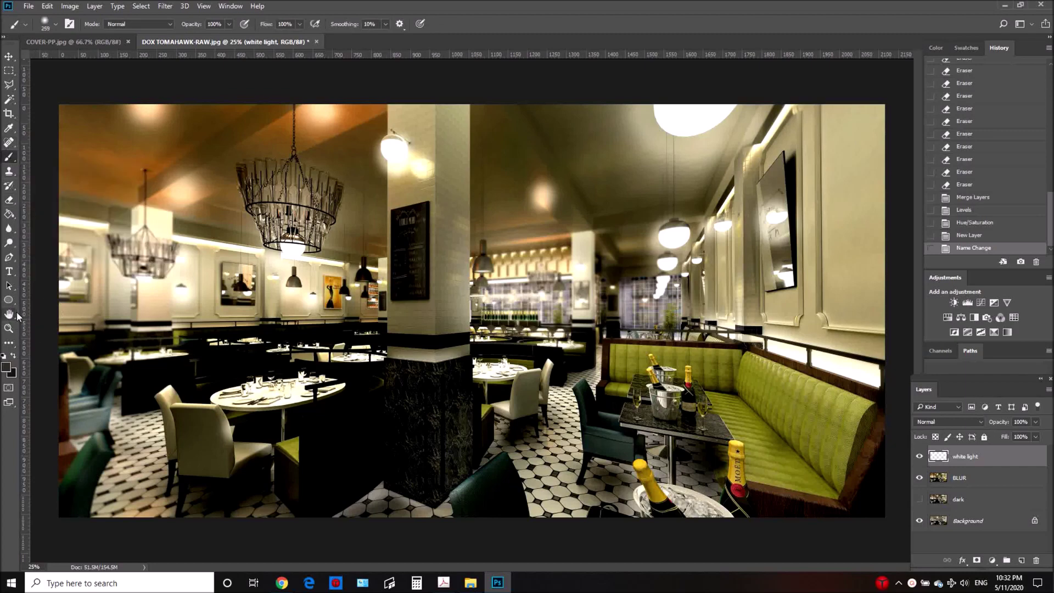
pyautogui.click(8, 366)
pyautogui.moveTo(445, 180); pyautogui.dragTo(378, 146)
pyautogui.click(637, 146)
pyautogui.click(55, 25)
pyautogui.click(122, 61)
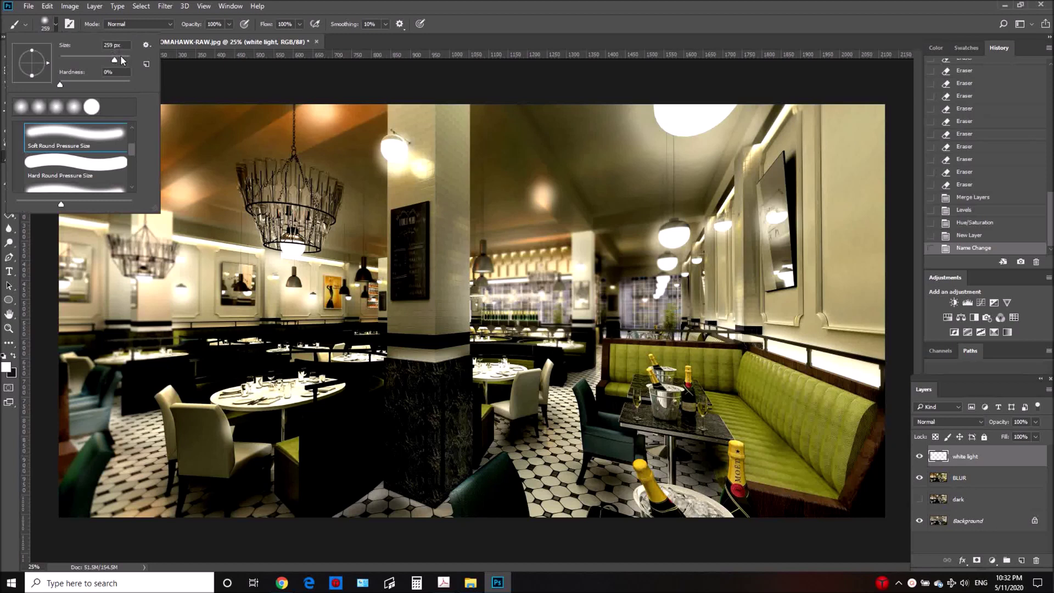
# Step: Paint soft white glows on the white light layer over the column globe, the large ceiling lamp and the pendant lights
pyautogui.click(394, 156)
pyautogui.click(394, 156)
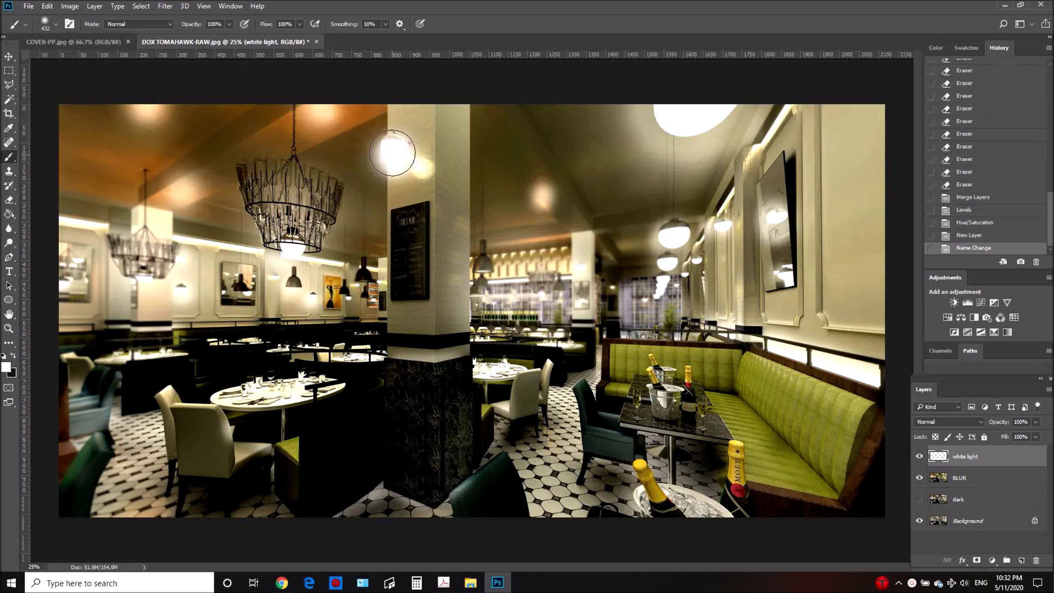
pyautogui.click(393, 154)
pyautogui.click(656, 137)
pyautogui.click(663, 127)
pyautogui.click(673, 120)
pyautogui.moveTo(724, 99)
pyautogui.mouseDown()
pyautogui.moveTo(703, 121)
pyautogui.moveTo(657, 106)
pyautogui.moveTo(690, 110)
pyautogui.mouseUp()
pyautogui.click(674, 238)
pyautogui.click(674, 244)
pyautogui.click(672, 271)
pyautogui.click(672, 269)
pyautogui.click(713, 230)
# Step: Reduce the brush to 161 px and paint white glows over the smaller, more distant lamps
pyautogui.click(56, 24)
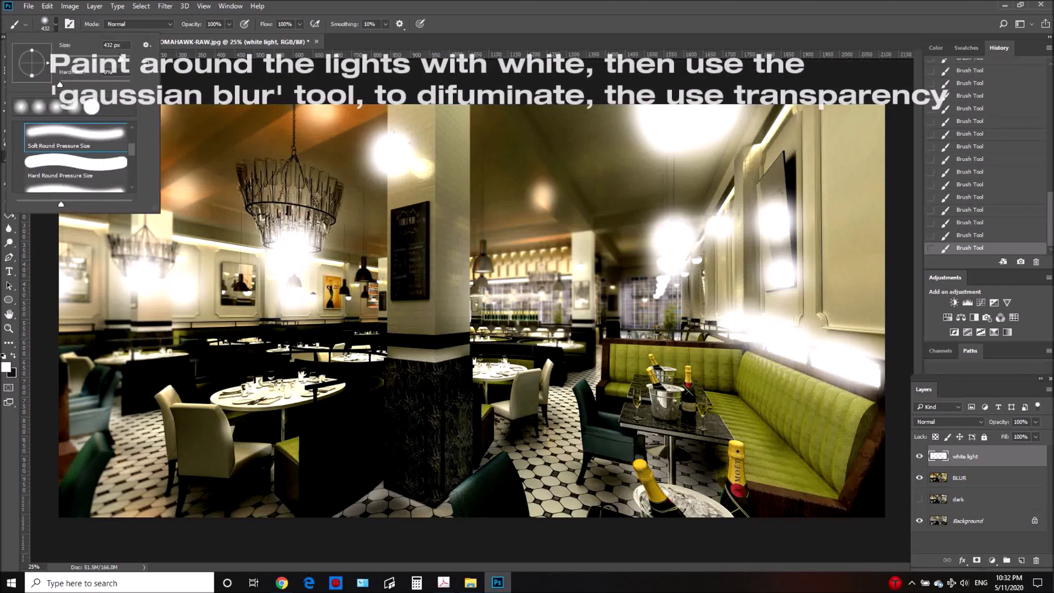
pyautogui.moveTo(121, 58); pyautogui.dragTo(113, 58)
pyautogui.click(348, 297)
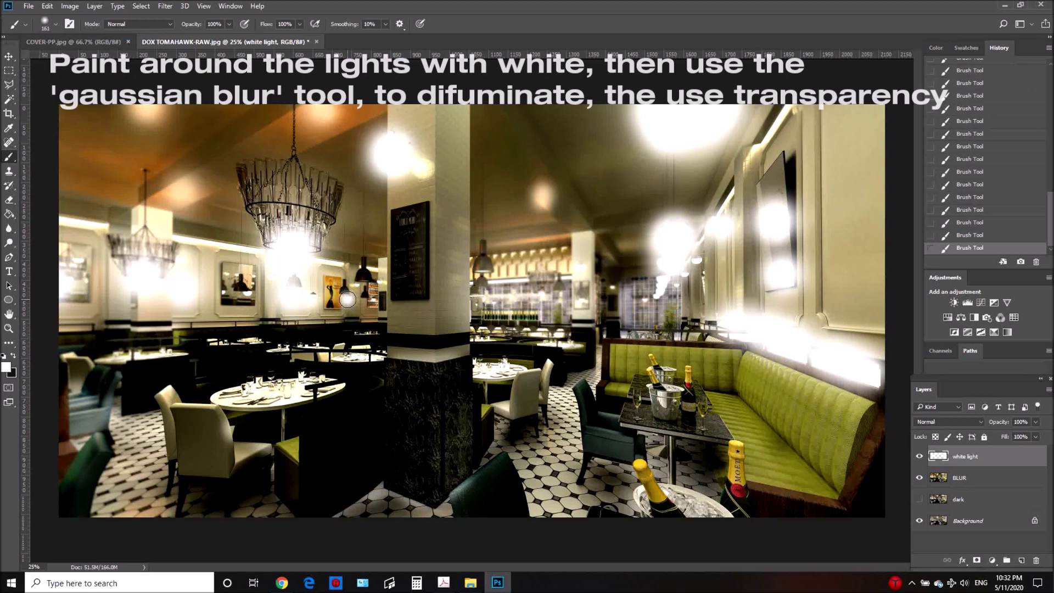
pyautogui.moveTo(237, 283)
pyautogui.mouseDown()
pyautogui.moveTo(246, 295)
pyautogui.moveTo(226, 294)
pyautogui.moveTo(225, 275)
pyautogui.moveTo(253, 274)
pyautogui.mouseUp()
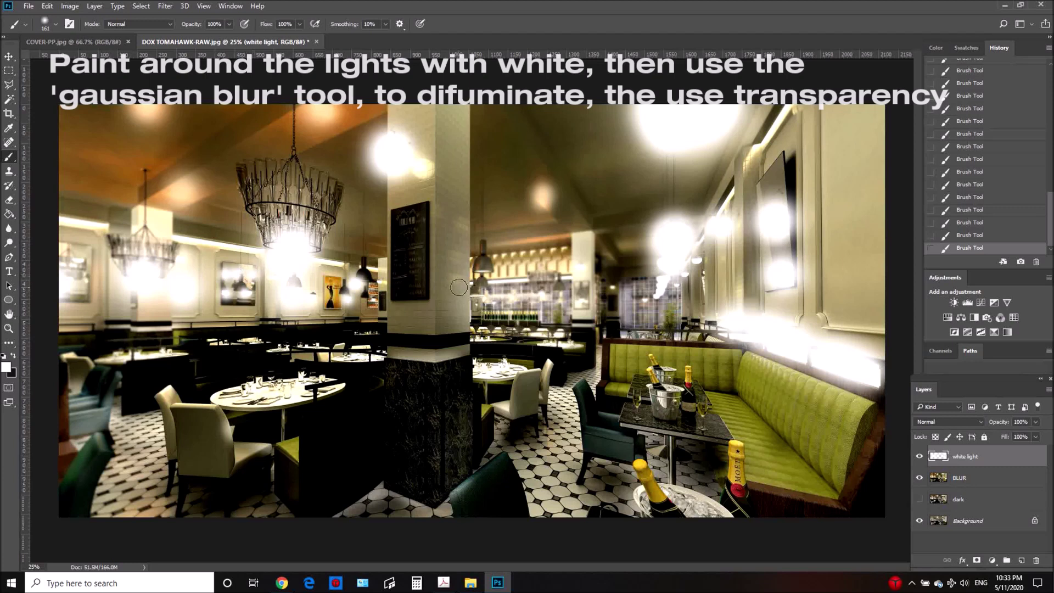
pyautogui.click(477, 292)
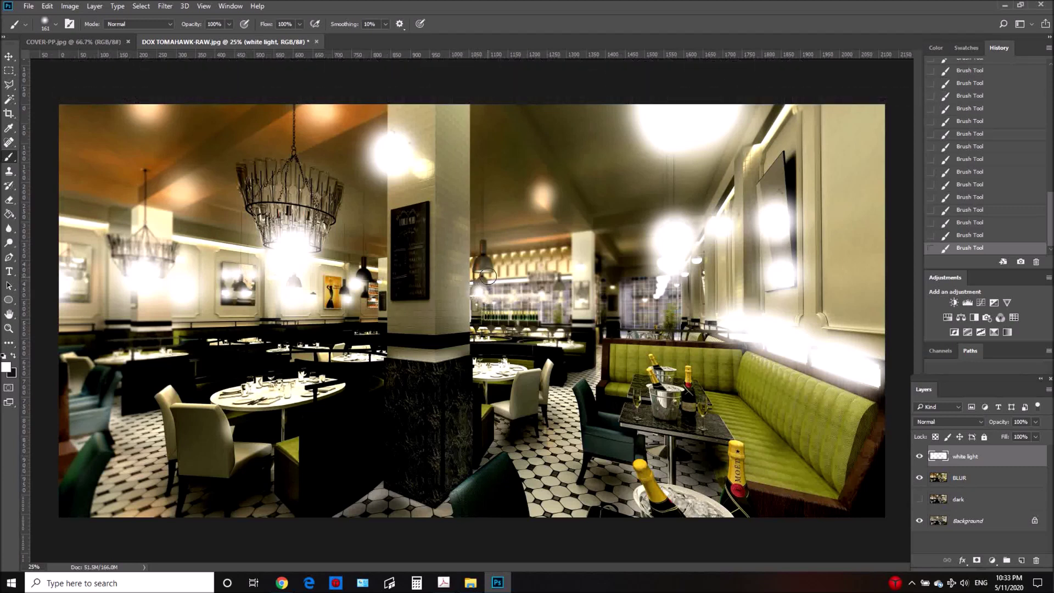
pyautogui.moveTo(576, 274); pyautogui.dragTo(720, 225)
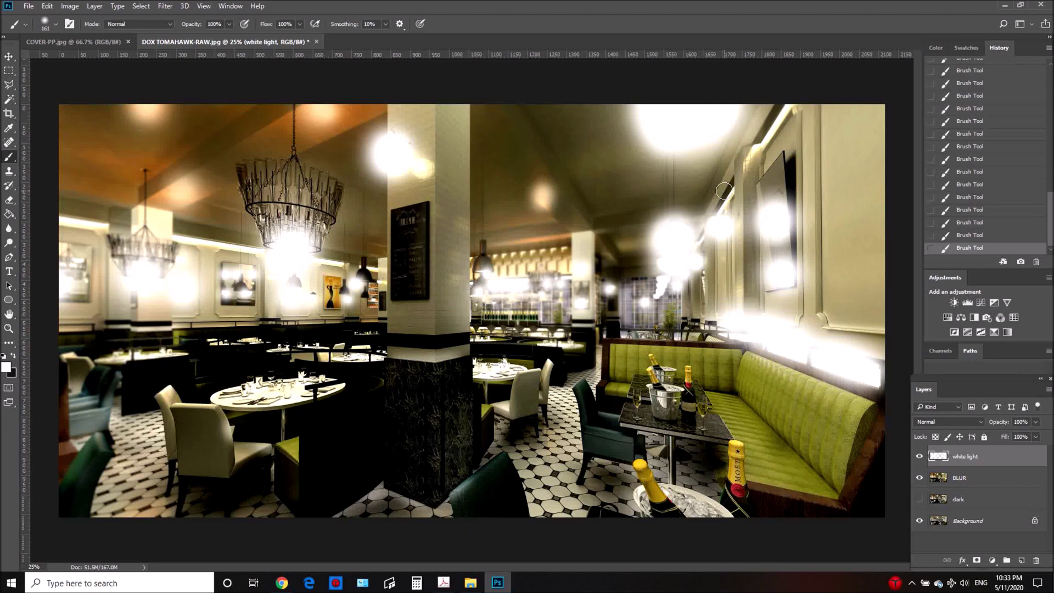
# Step: Apply a Gaussian Blur with a 78.4 pixel radius to the white light layer
pyautogui.click(9, 57)
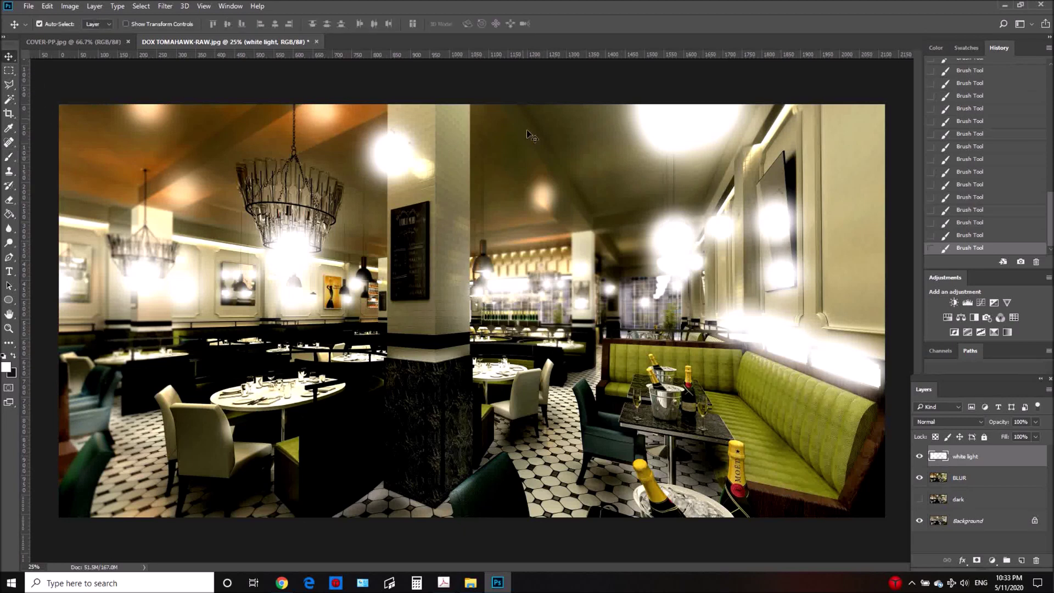
pyautogui.click(164, 6)
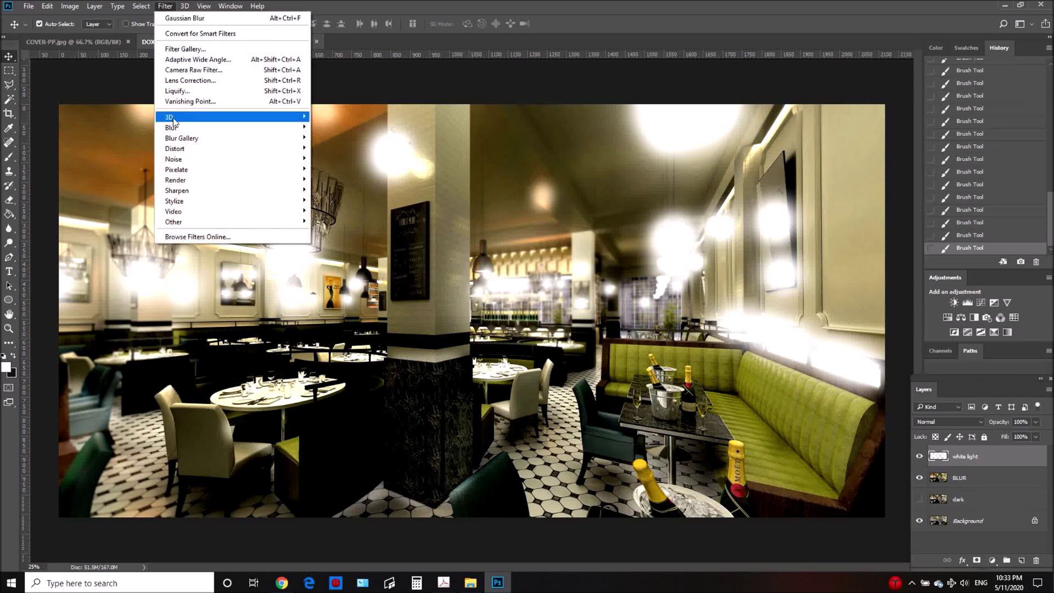
pyautogui.moveTo(174, 141)
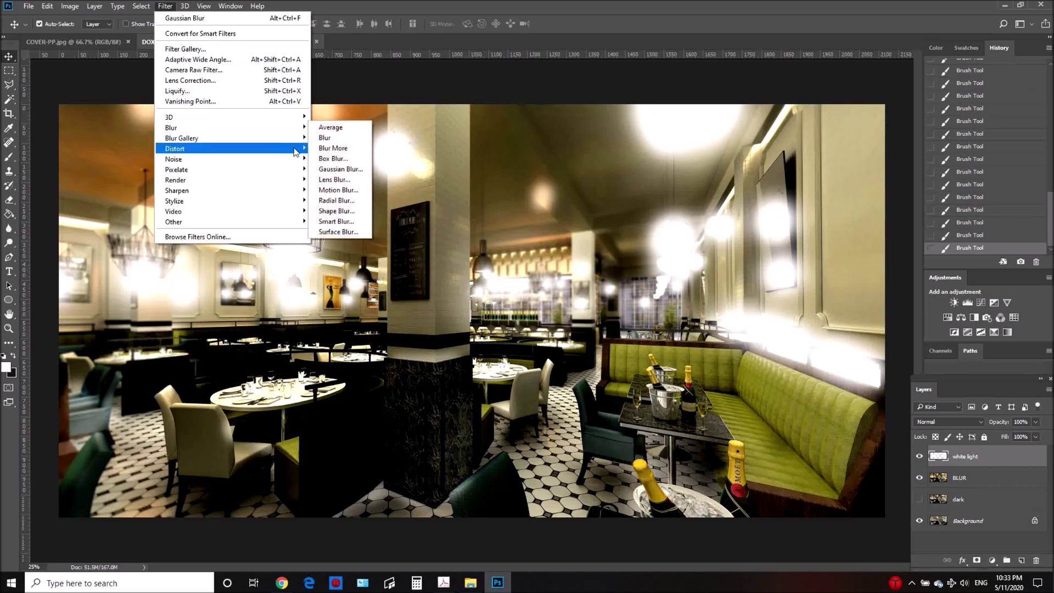
pyautogui.click(324, 170)
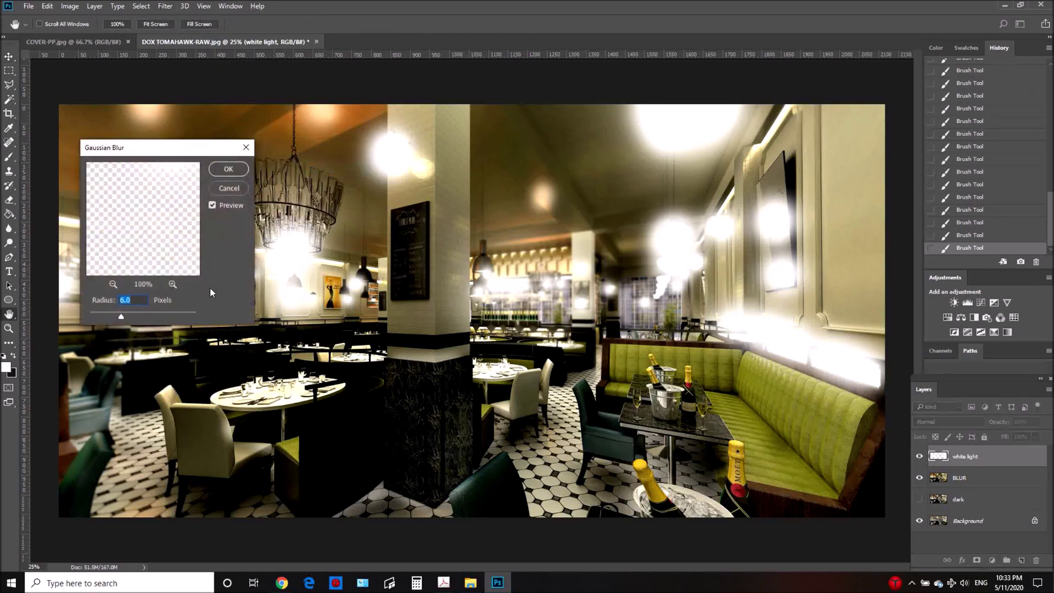
pyautogui.click(148, 314)
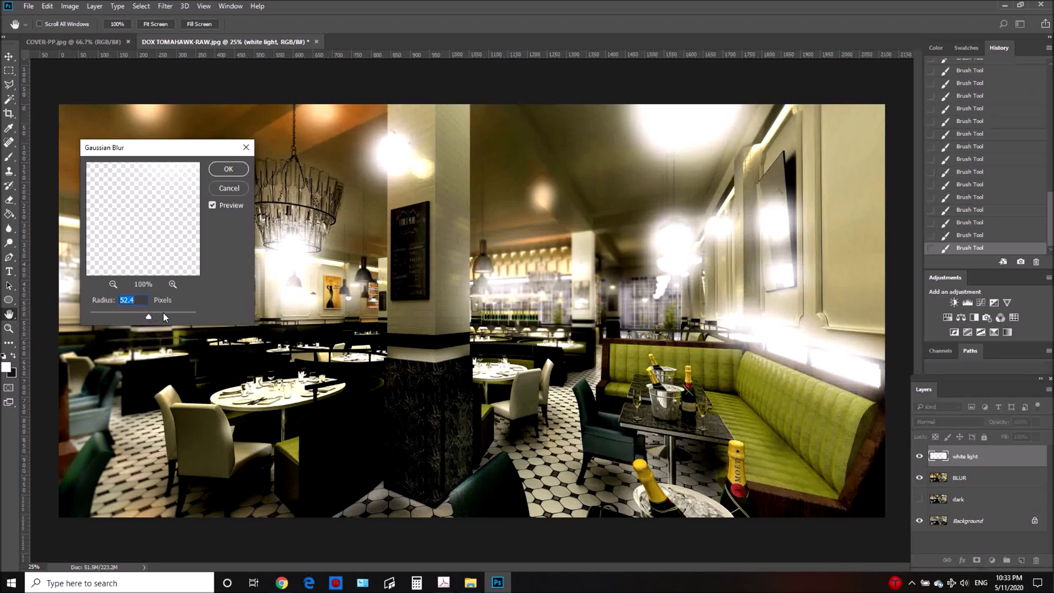
pyautogui.moveTo(170, 313); pyautogui.dragTo(154, 318)
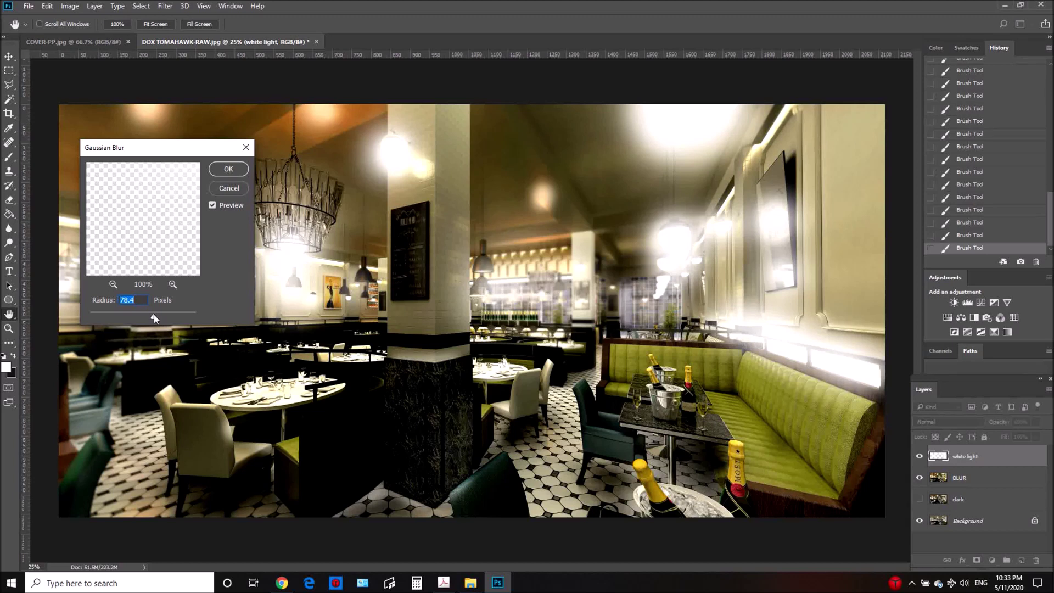
pyautogui.click(226, 169)
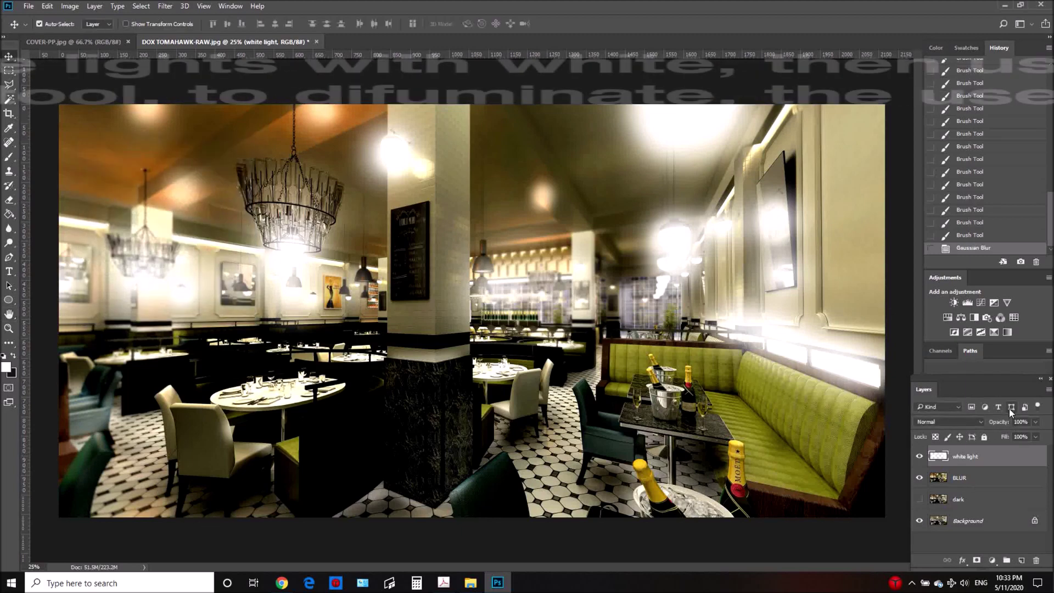
# Step: Lower the white light layer's opacity to 48%
pyautogui.click(1036, 422)
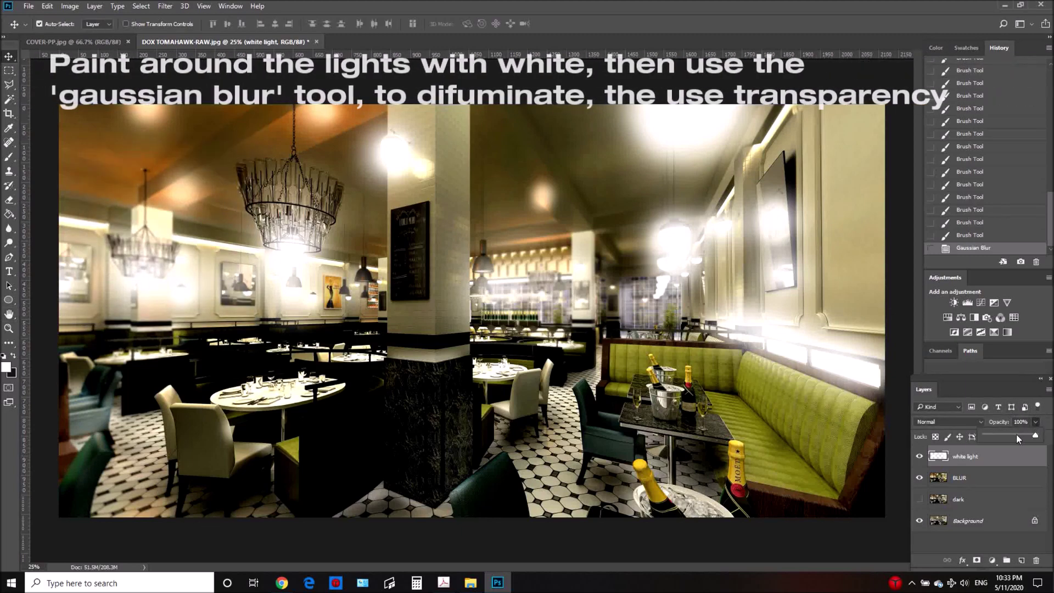
pyautogui.click(1017, 434)
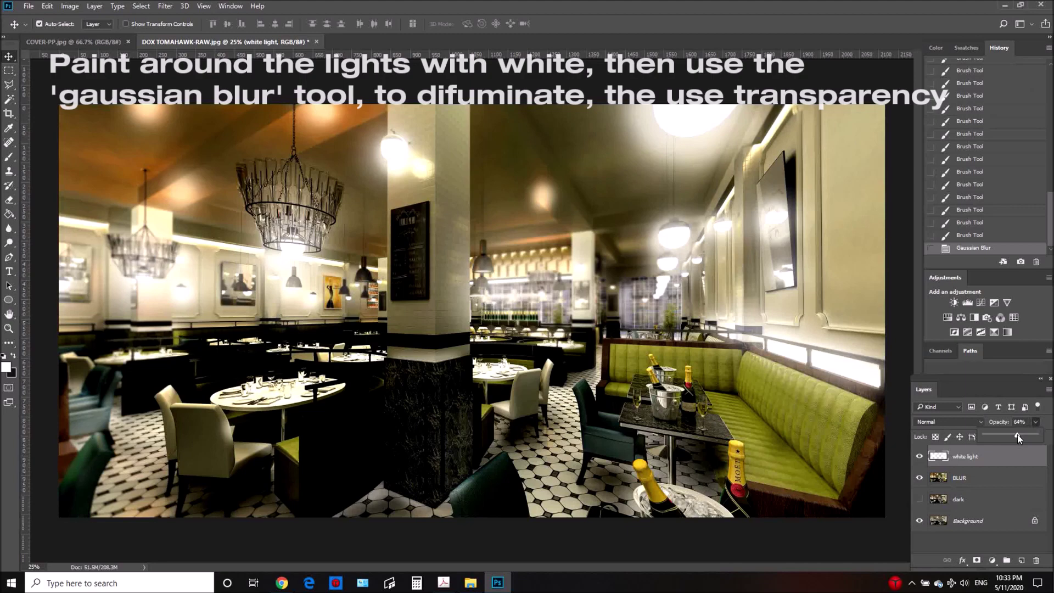
pyautogui.moveTo(1016, 435)
pyautogui.mouseDown()
pyautogui.moveTo(983, 440)
pyautogui.moveTo(1023, 437)
pyautogui.moveTo(1009, 437)
pyautogui.mouseUp()
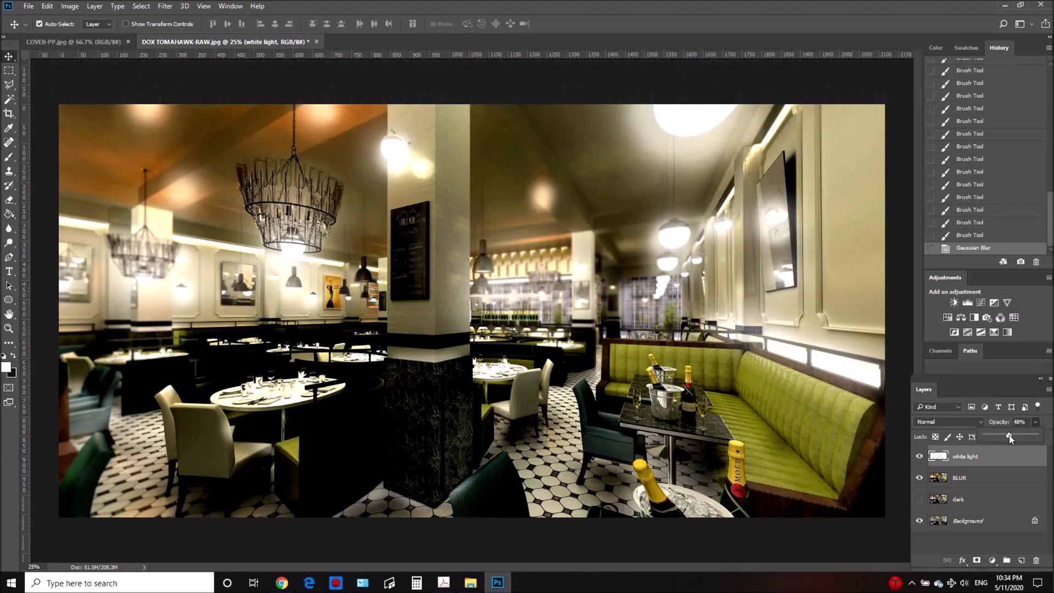
# Step: Raise the white light layer's opacity to 68% and add a new layer named "white hightlights" above it
pyautogui.moveTo(1011, 437); pyautogui.dragTo(1019, 437)
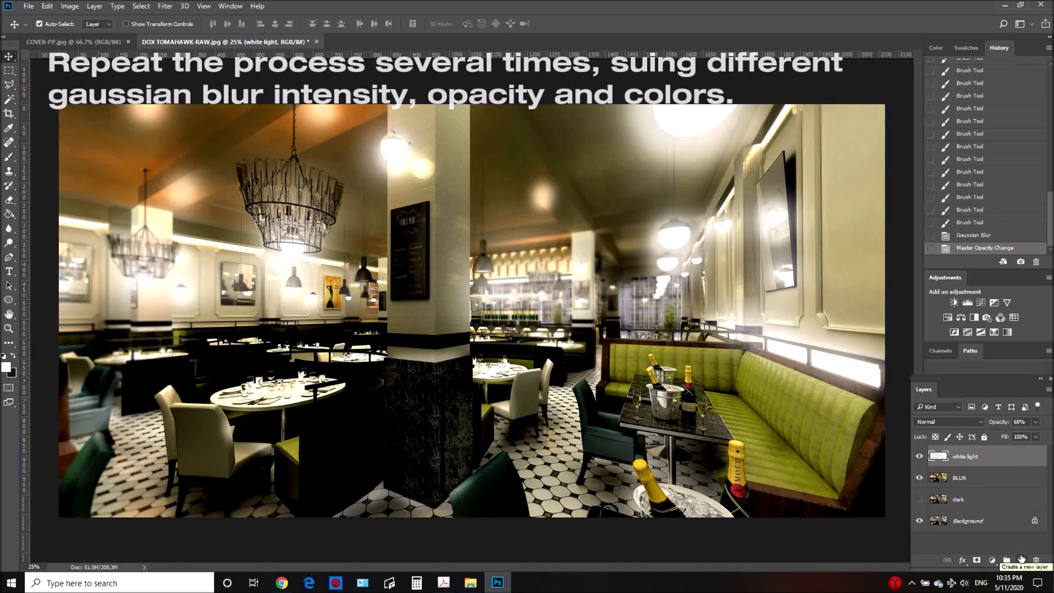
pyautogui.click(1021, 559)
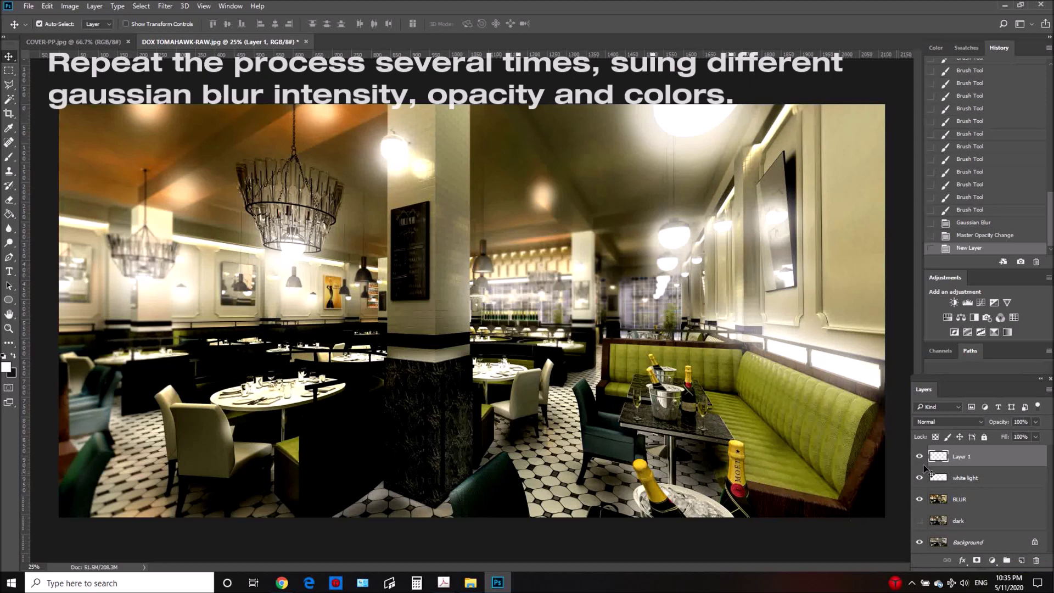
pyautogui.doubleClick(960, 456)
pyautogui.write('white hightlights')
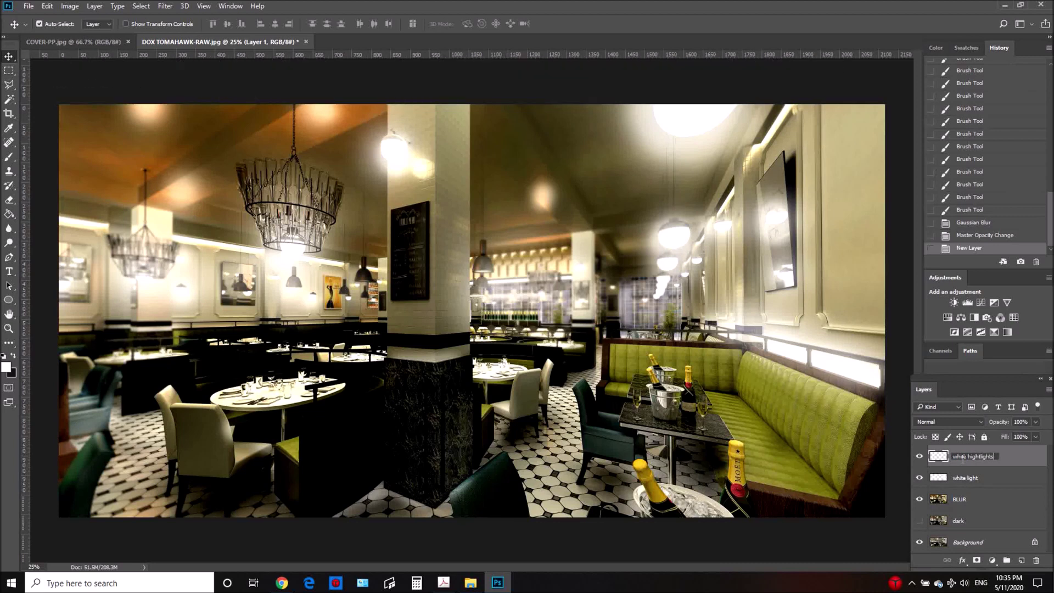
pyautogui.press('Return')
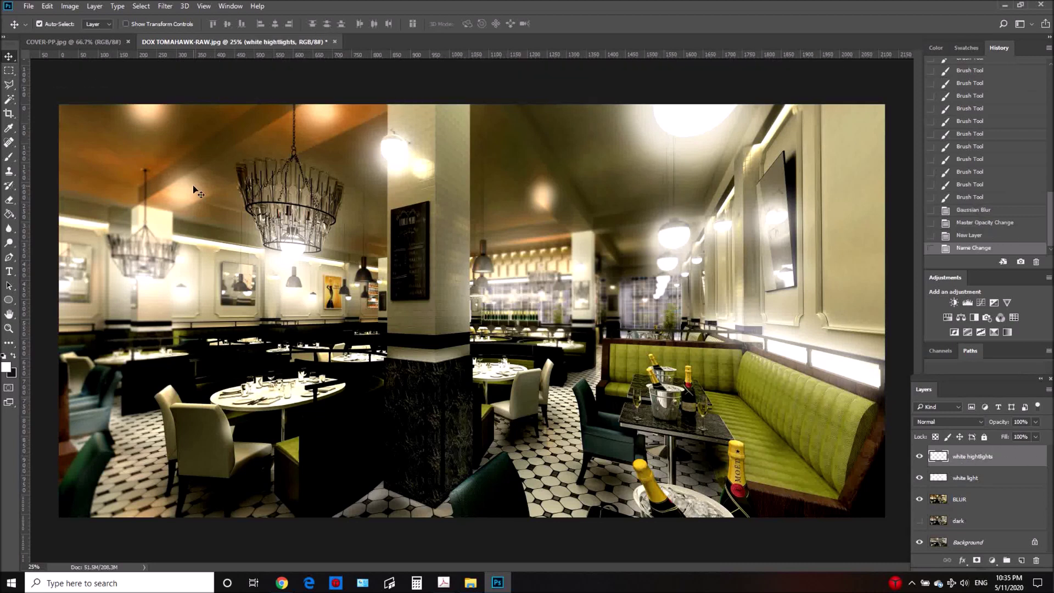
# Step: Enlarge the soft brush to 385 px and paint white glows over the near chandelier, large ceiling lamp, pendant globe and wall-side lights
pyautogui.click(13, 159)
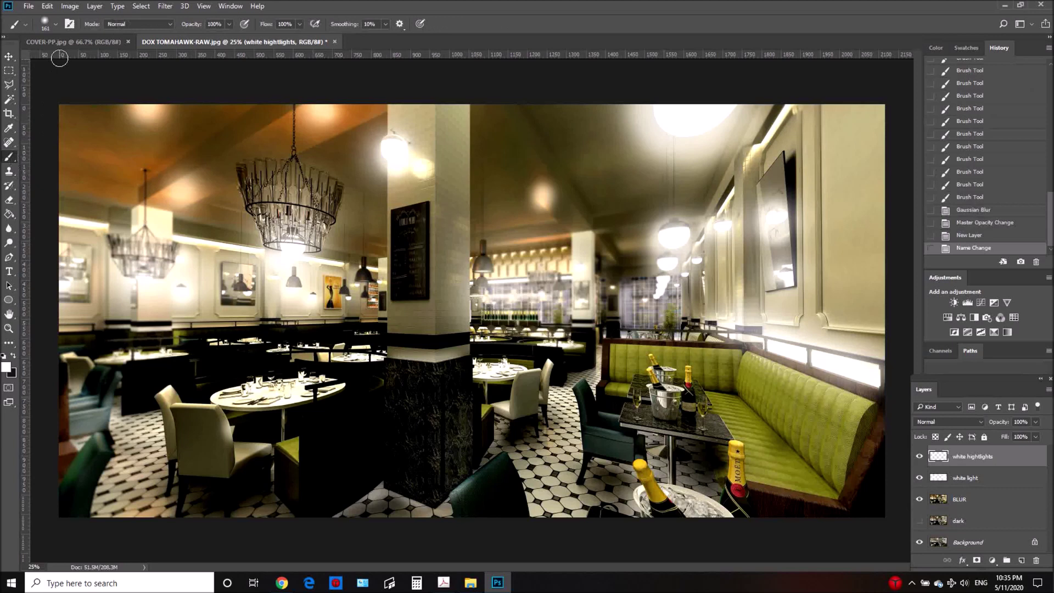
pyautogui.click(56, 26)
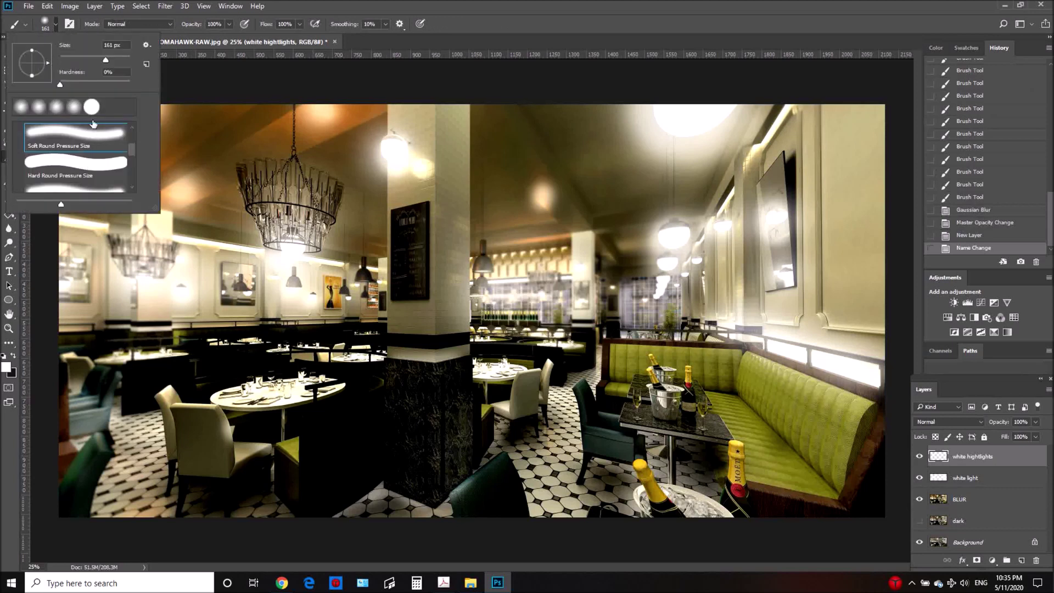
pyautogui.click(120, 58)
pyautogui.click(295, 244)
pyautogui.moveTo(673, 117)
pyautogui.mouseDown()
pyautogui.moveTo(700, 112)
pyautogui.moveTo(665, 94)
pyautogui.mouseUp()
pyautogui.click(676, 235)
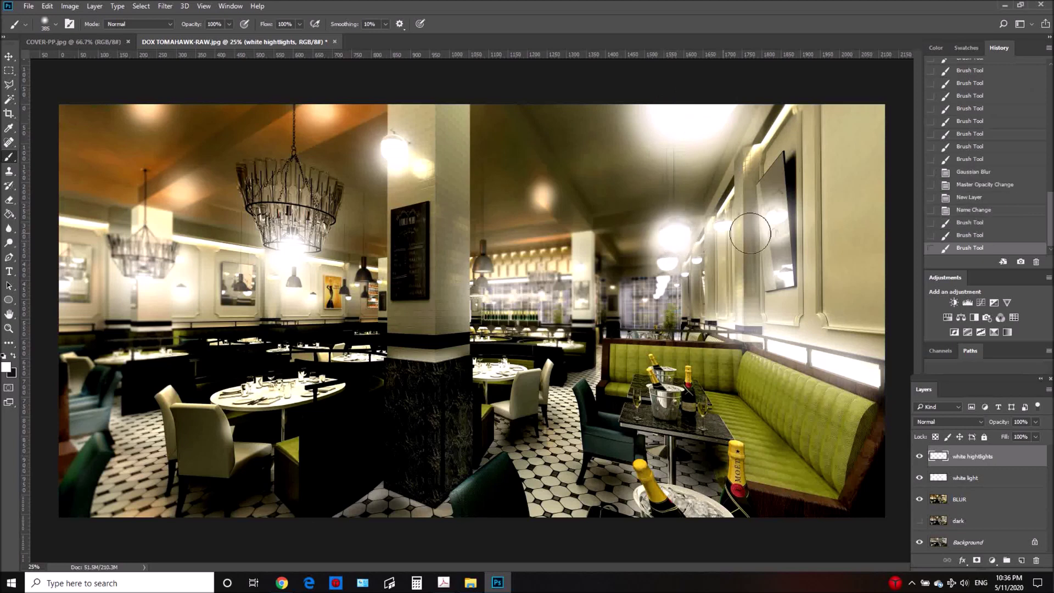
pyautogui.moveTo(771, 223); pyautogui.dragTo(717, 230)
# Step: Reduce the brush to 177 px and paint small white highlights over the distant lamps, the mirror reflections and the bar lights
pyautogui.click(50, 24)
pyautogui.moveTo(118, 59); pyautogui.dragTo(108, 58)
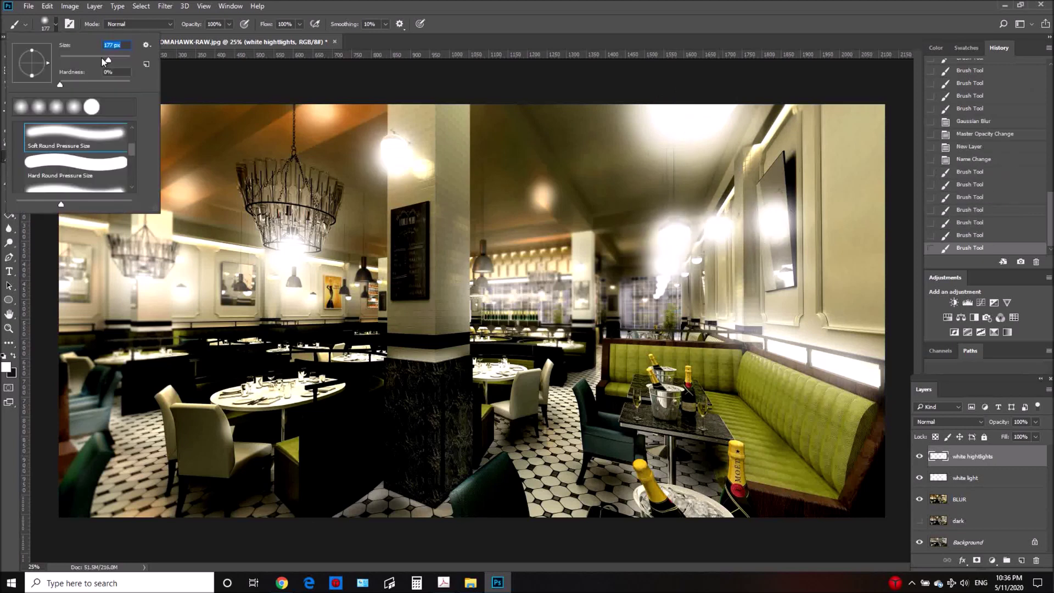
pyautogui.click(176, 276)
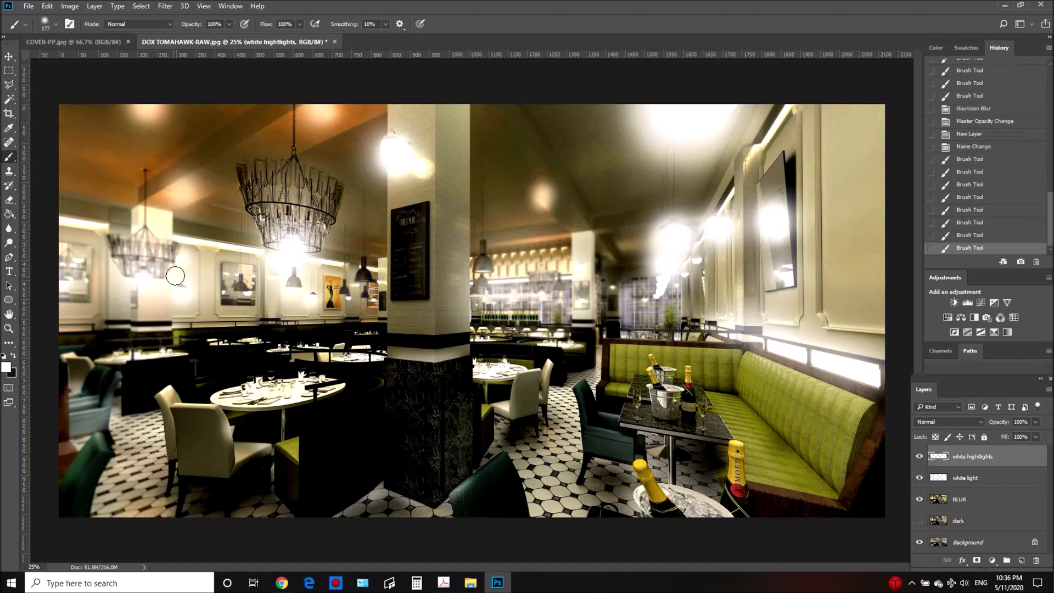
pyautogui.click(177, 261)
pyautogui.click(186, 292)
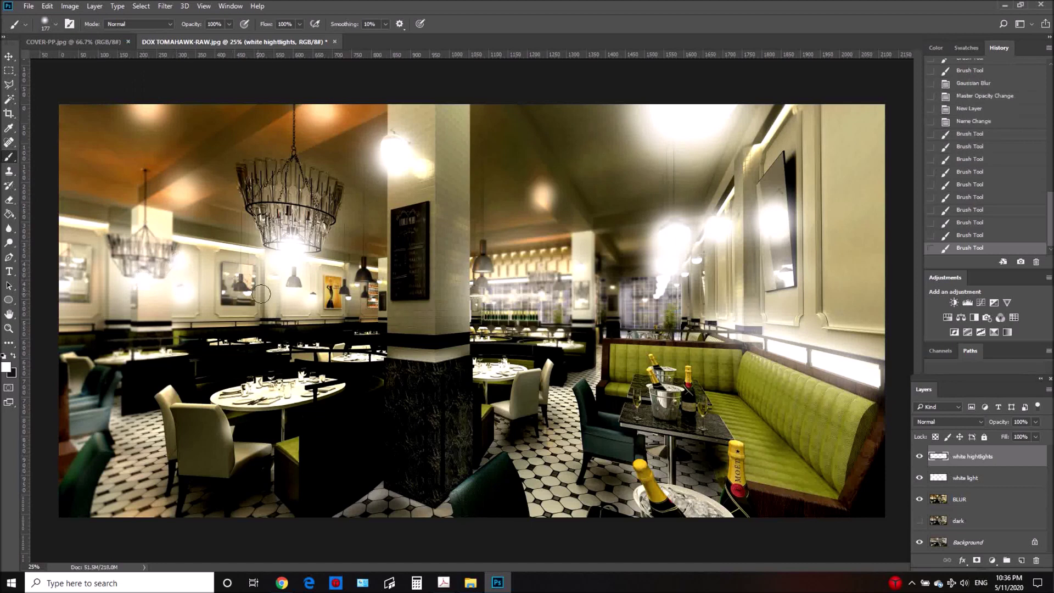
pyautogui.click(316, 298)
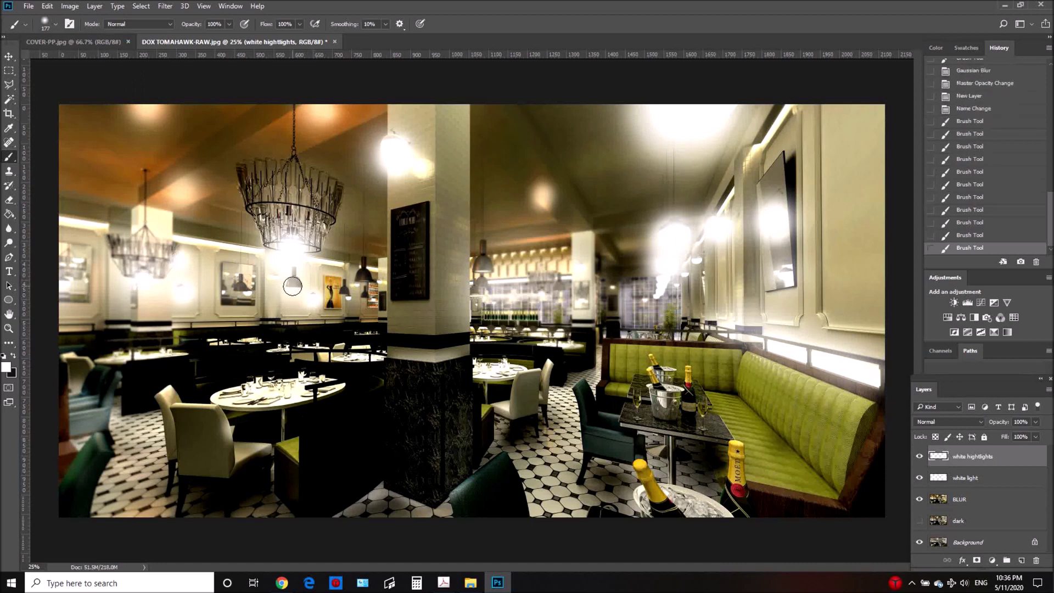
pyautogui.click(280, 278)
pyautogui.click(272, 278)
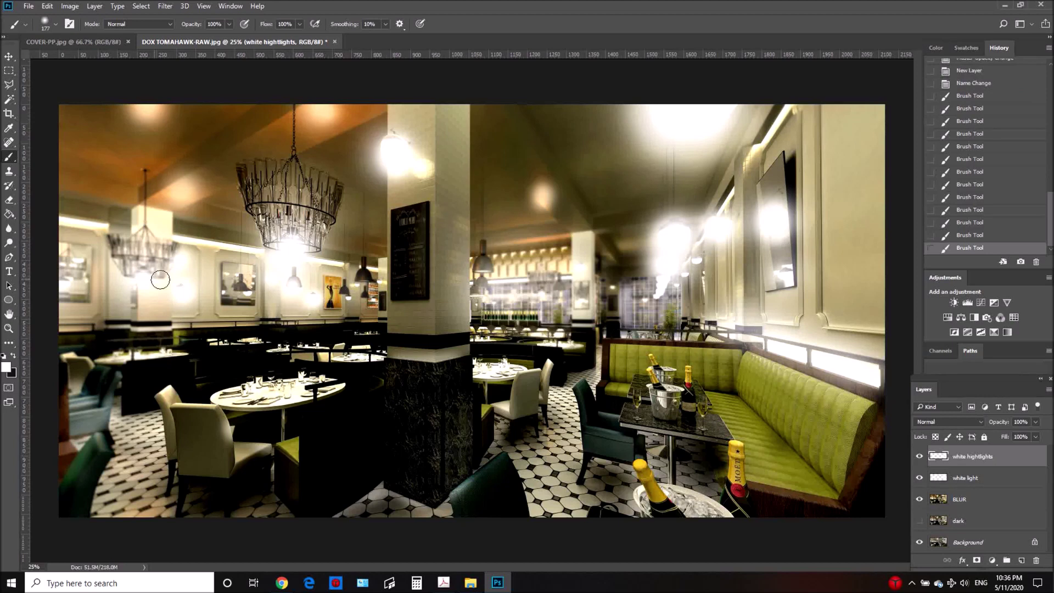
pyautogui.click(78, 262)
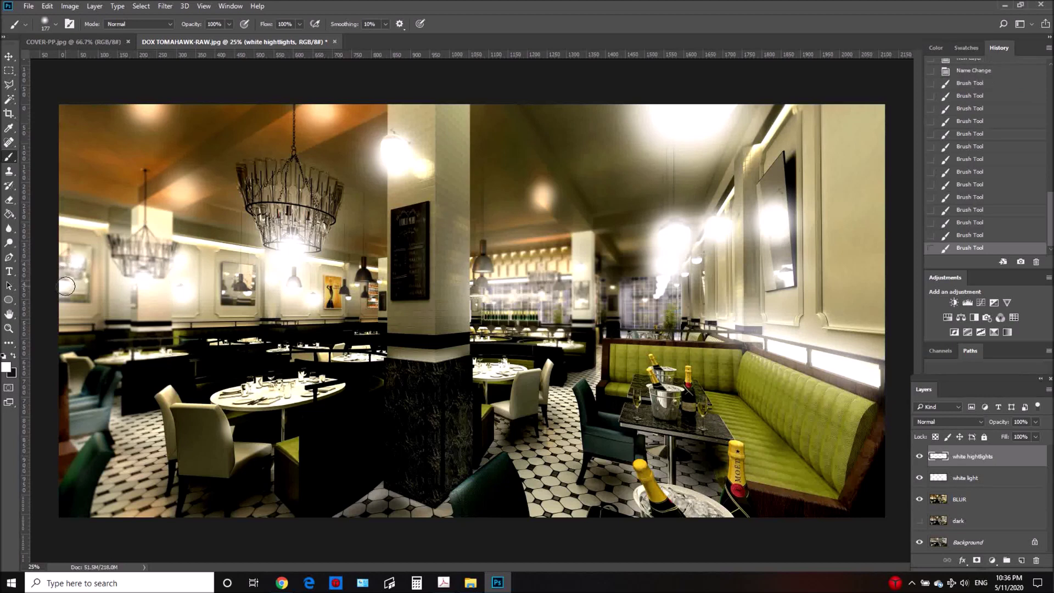
pyautogui.click(67, 286)
pyautogui.moveTo(478, 286)
pyautogui.mouseDown()
pyautogui.moveTo(571, 279)
pyautogui.moveTo(450, 286)
pyautogui.moveTo(473, 280)
pyautogui.mouseUp()
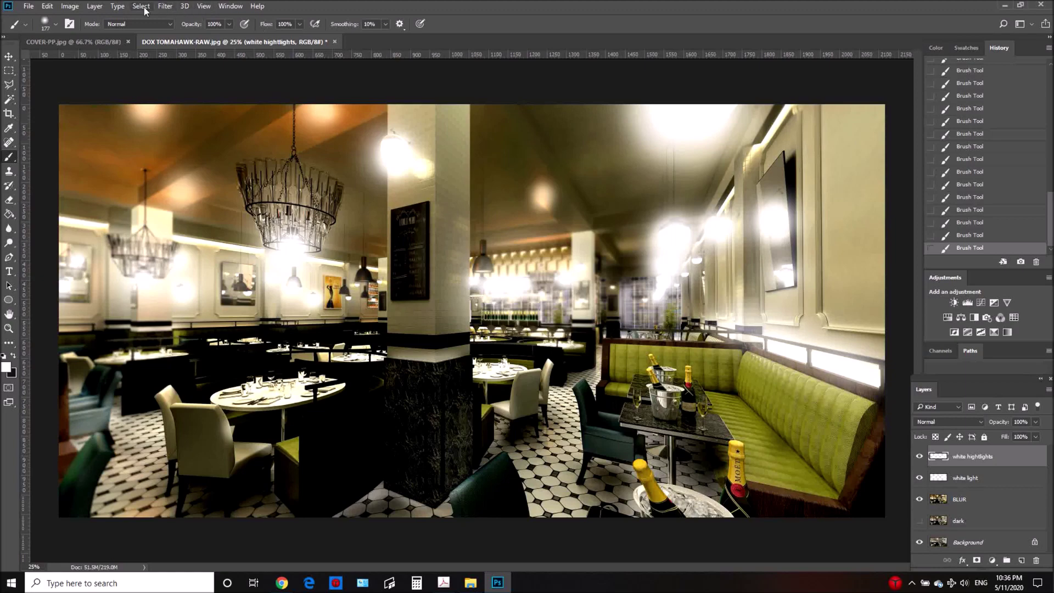
# Step: Apply a Gaussian Blur with a 3.9 pixel radius to the white hightlights layer
pyautogui.click(165, 6)
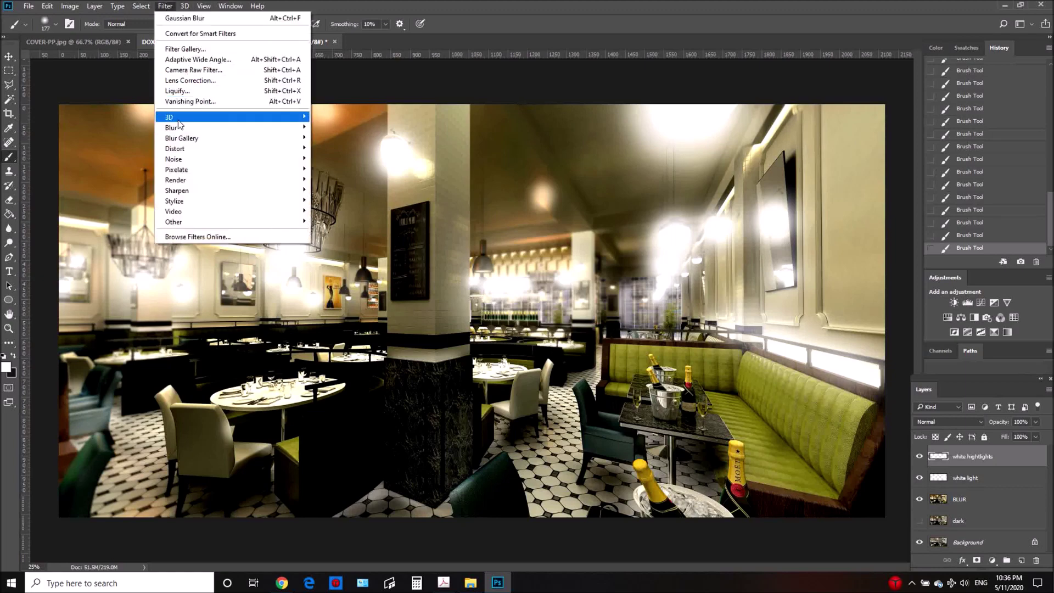
pyautogui.moveTo(180, 128)
pyautogui.click(328, 169)
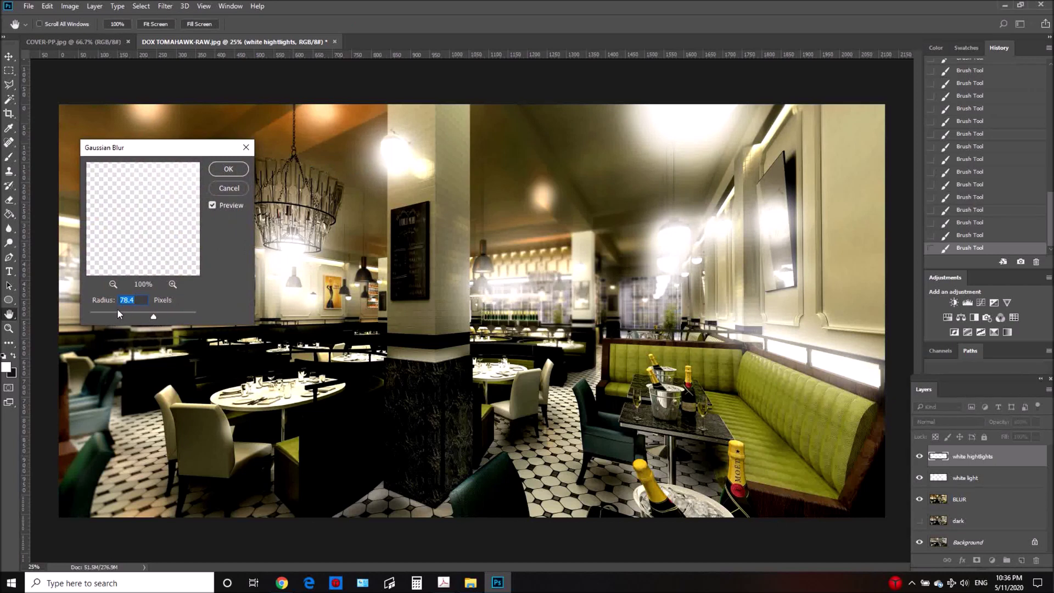
pyautogui.click(117, 312)
pyautogui.click(106, 316)
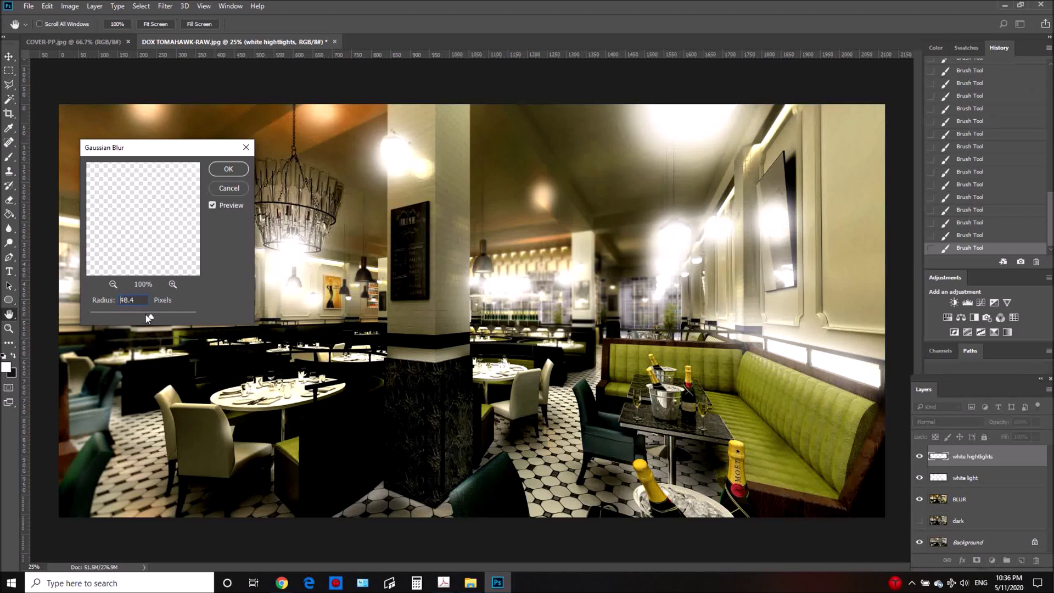
pyautogui.press('Return')
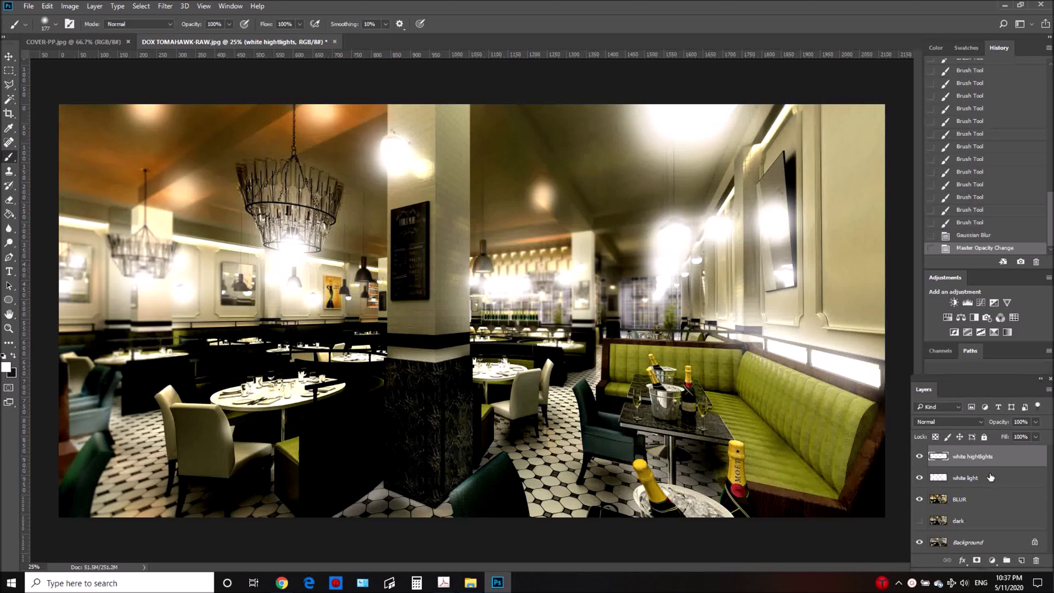
# Step: Lower the white hightlights layer's opacity to 65% and the white light layer's opacity to 40%
pyautogui.click(1035, 422)
pyautogui.moveTo(1017, 436); pyautogui.dragTo(1017, 432)
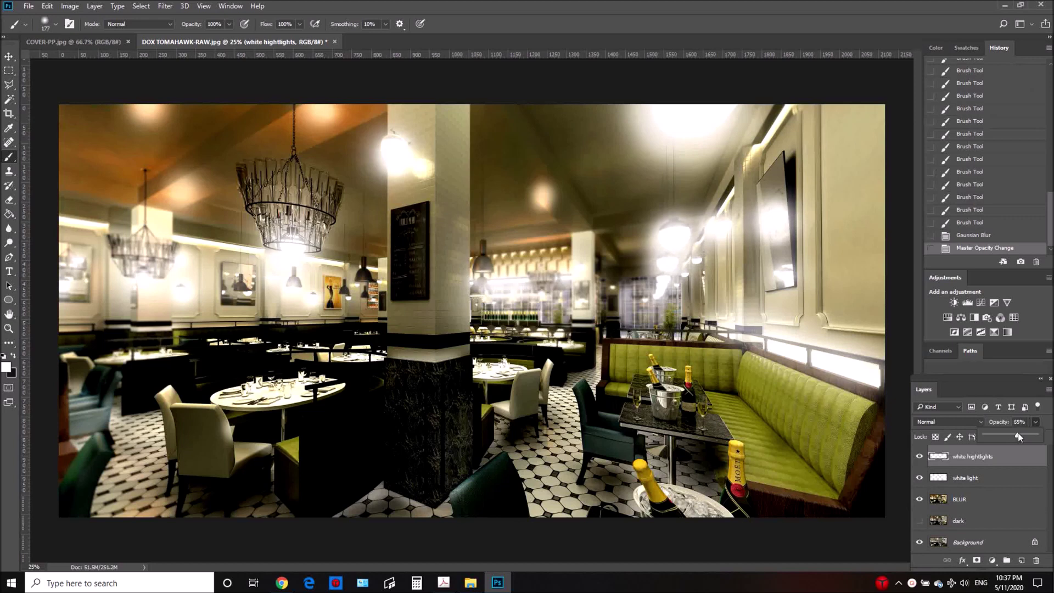
pyautogui.click(981, 483)
pyautogui.click(983, 477)
pyautogui.click(1035, 421)
pyautogui.moveTo(1032, 437); pyautogui.dragTo(1016, 435)
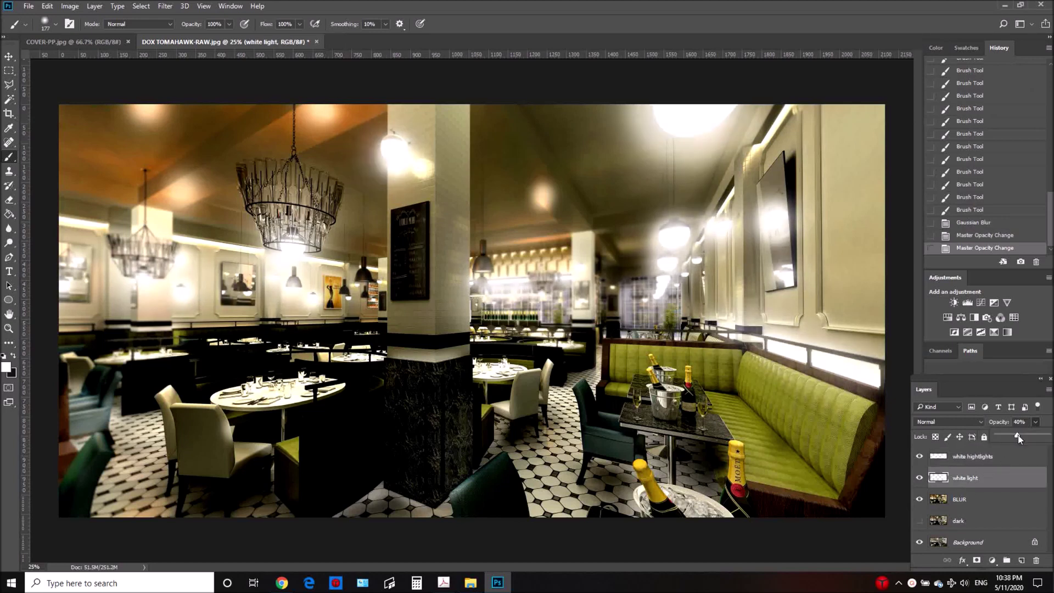
# Step: Add a new layer named "yellow light" above the white hightlights layer
pyautogui.click(972, 457)
pyautogui.click(972, 458)
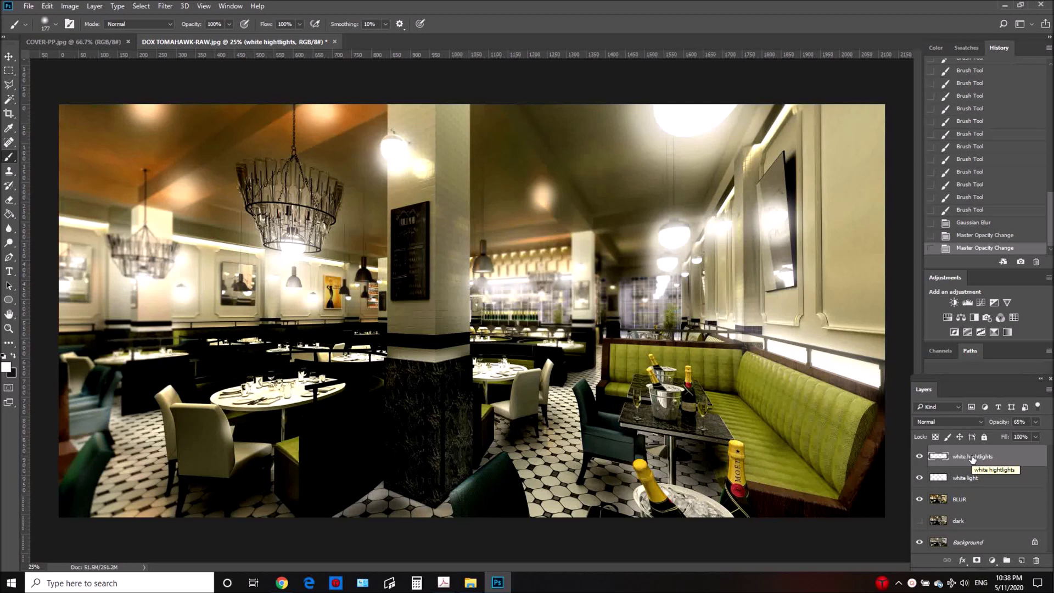
pyautogui.click(1021, 559)
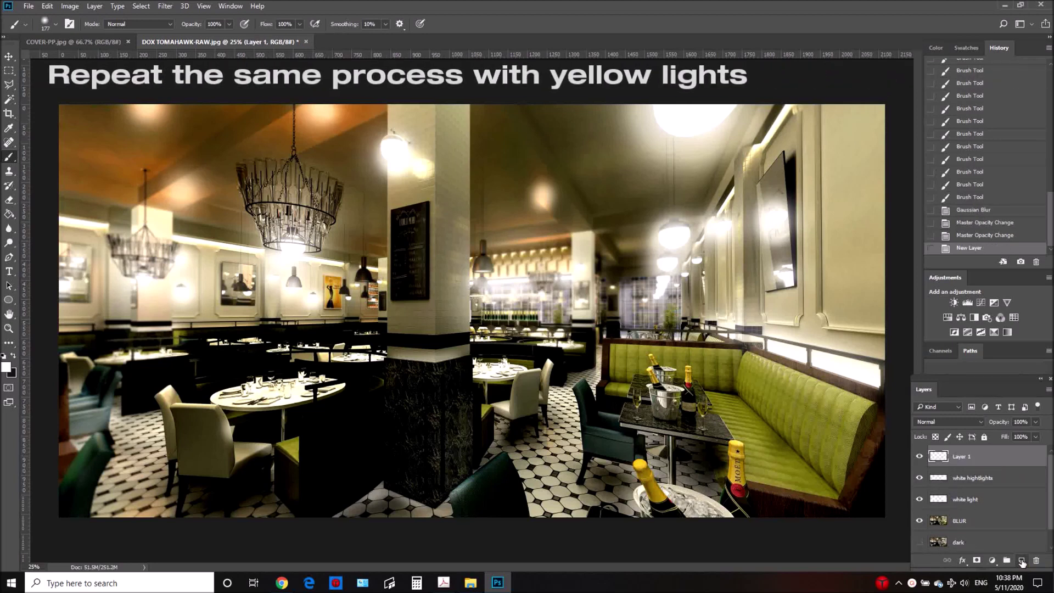
pyautogui.doubleClick(961, 457)
pyautogui.press('BackSpace')
pyautogui.press('Return')
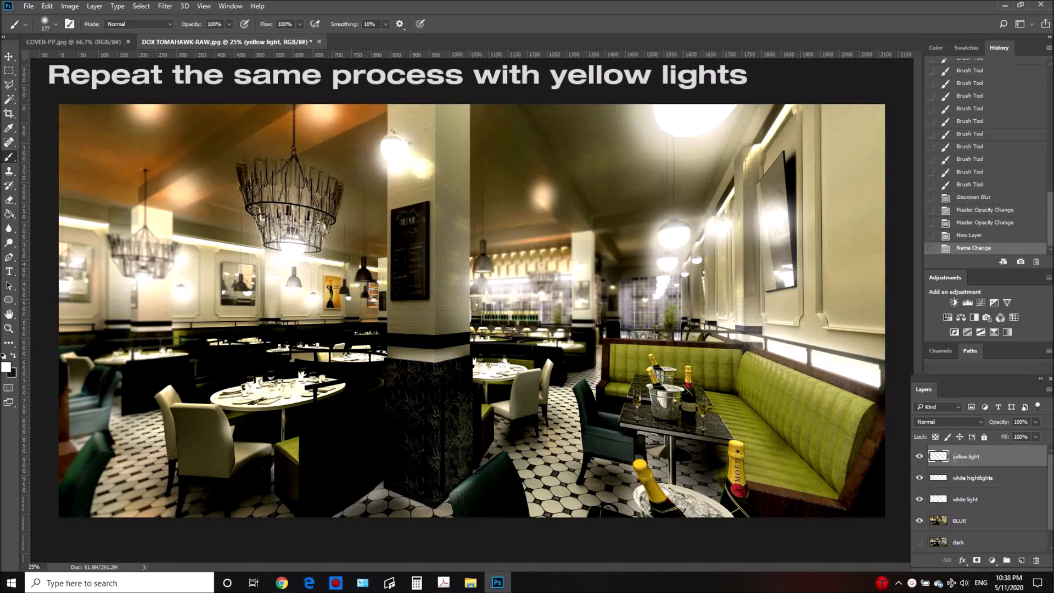
# Step: Set the foreground colour to golden yellow, f5bf1f
pyautogui.click(7, 367)
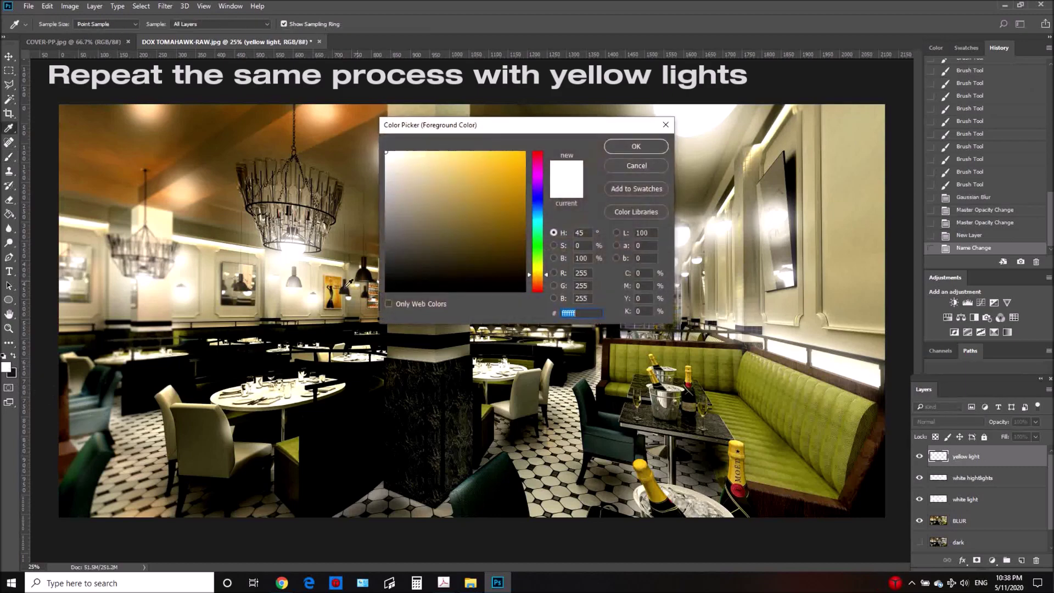
pyautogui.moveTo(509, 167); pyautogui.dragTo(508, 156)
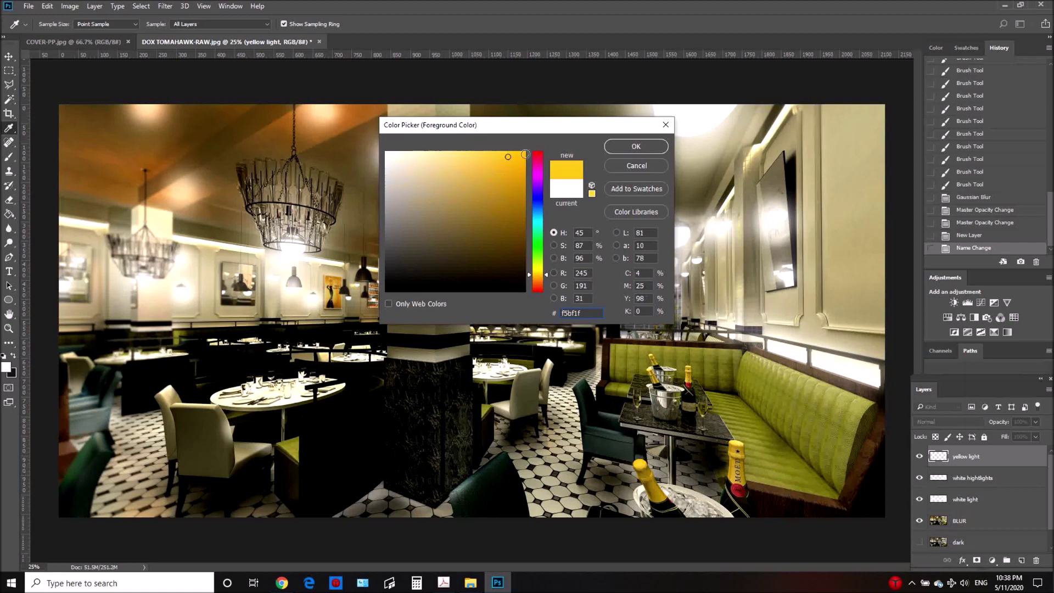
pyautogui.click(635, 147)
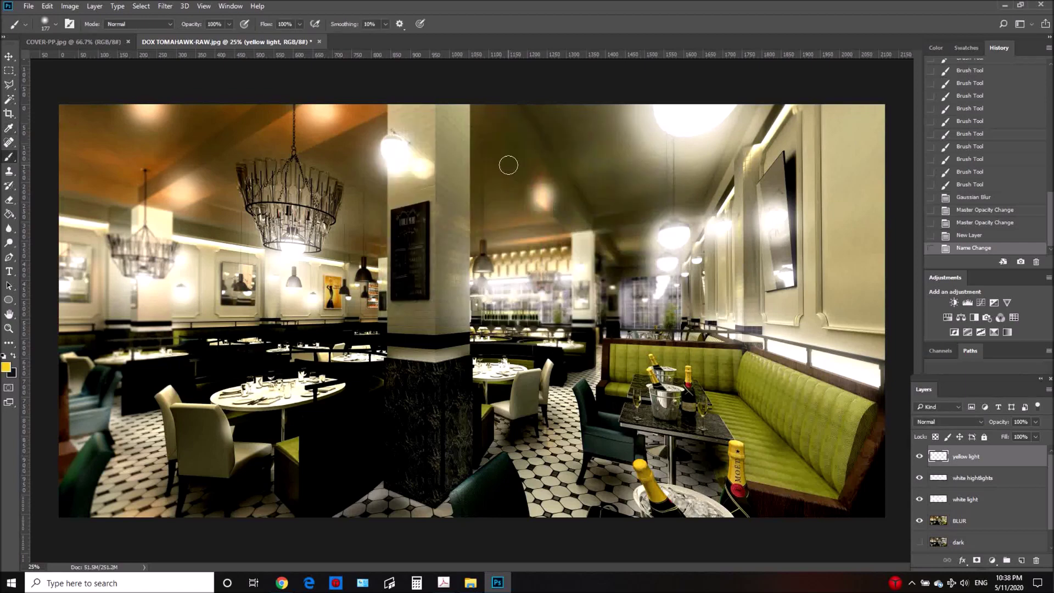
# Step: Paint yellow glows on the yellow light layer over the column globe, chandeliers, pendant lamps, bar lights and ceiling light spots
pyautogui.moveTo(393, 147); pyautogui.dragTo(393, 148)
pyautogui.click(292, 287)
pyautogui.click(309, 295)
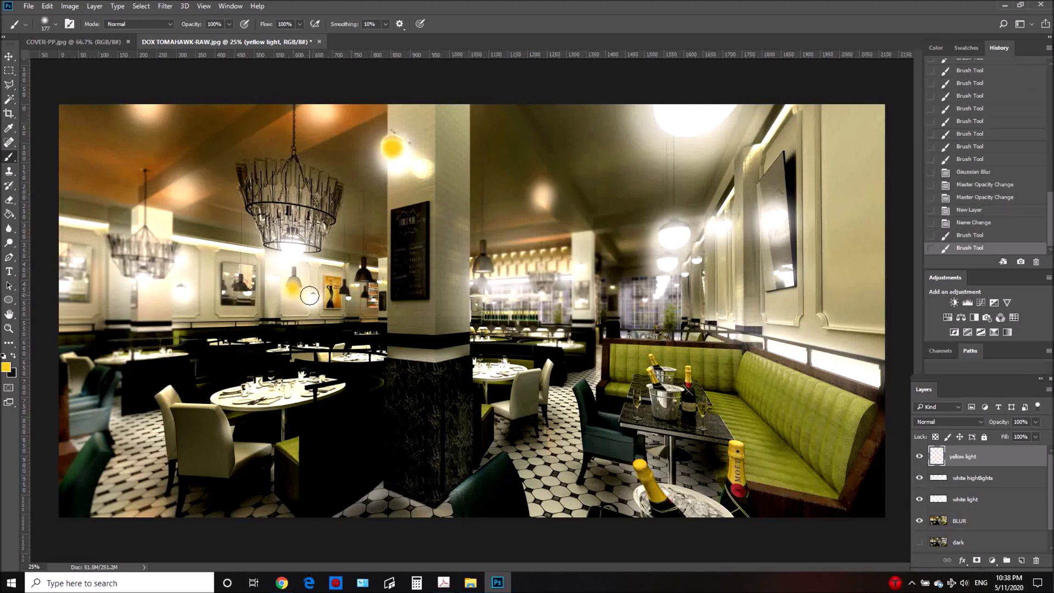
pyautogui.click(343, 291)
pyautogui.click(494, 285)
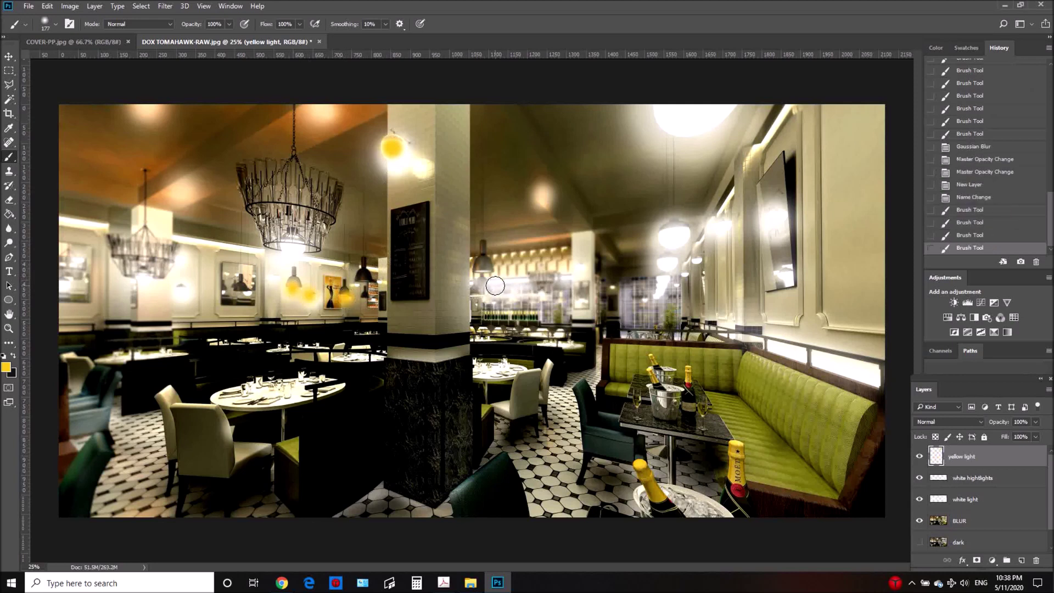
pyautogui.click(518, 286)
pyautogui.click(569, 282)
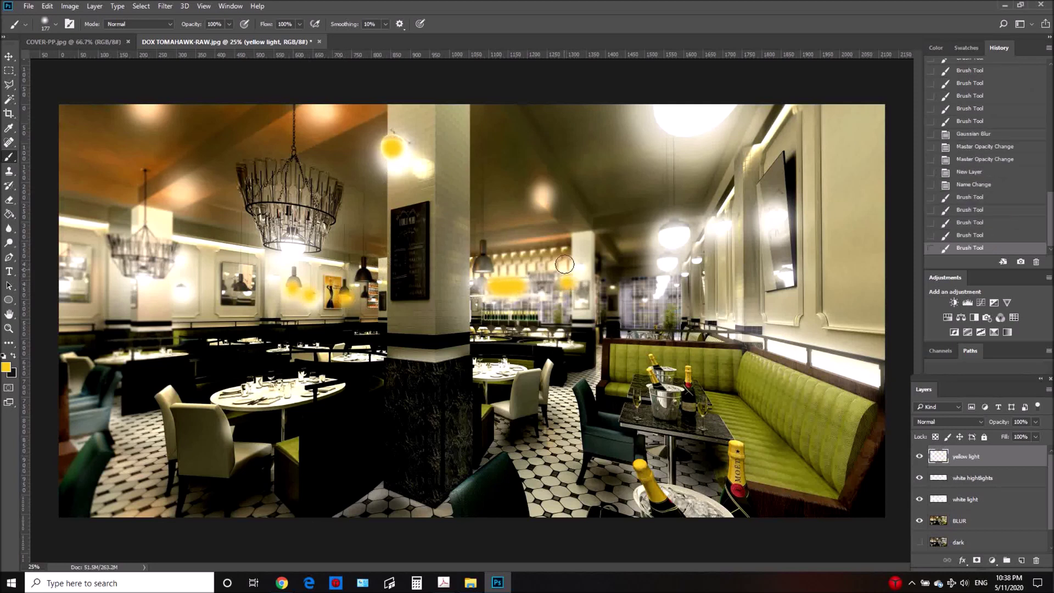
pyautogui.click(578, 268)
pyautogui.click(650, 299)
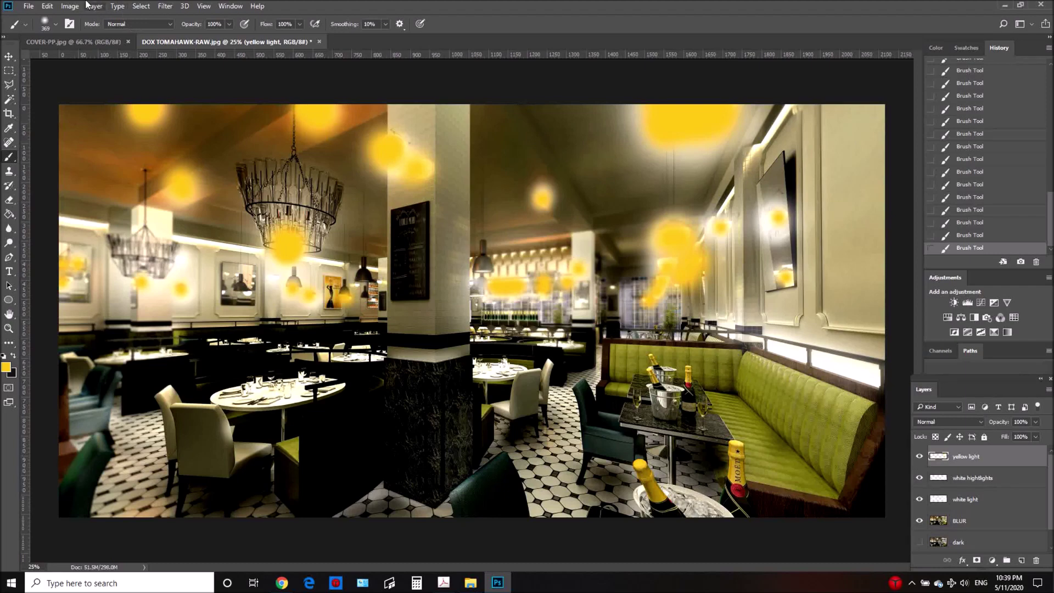
# Step: Apply a Gaussian Blur with a 150.3 pixel radius to the yellow light layer
pyautogui.click(165, 7)
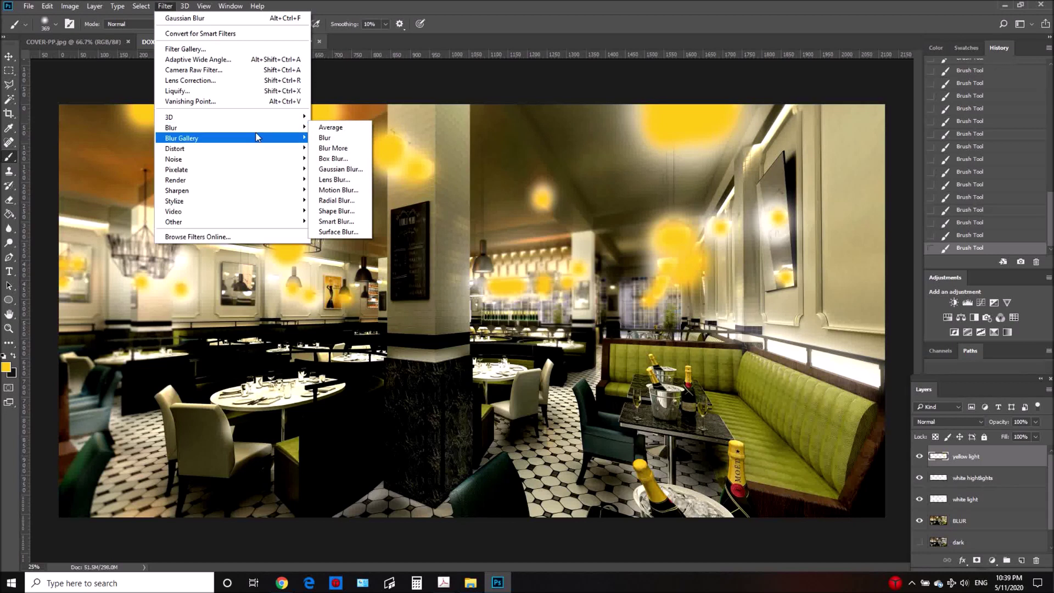
pyautogui.click(328, 169)
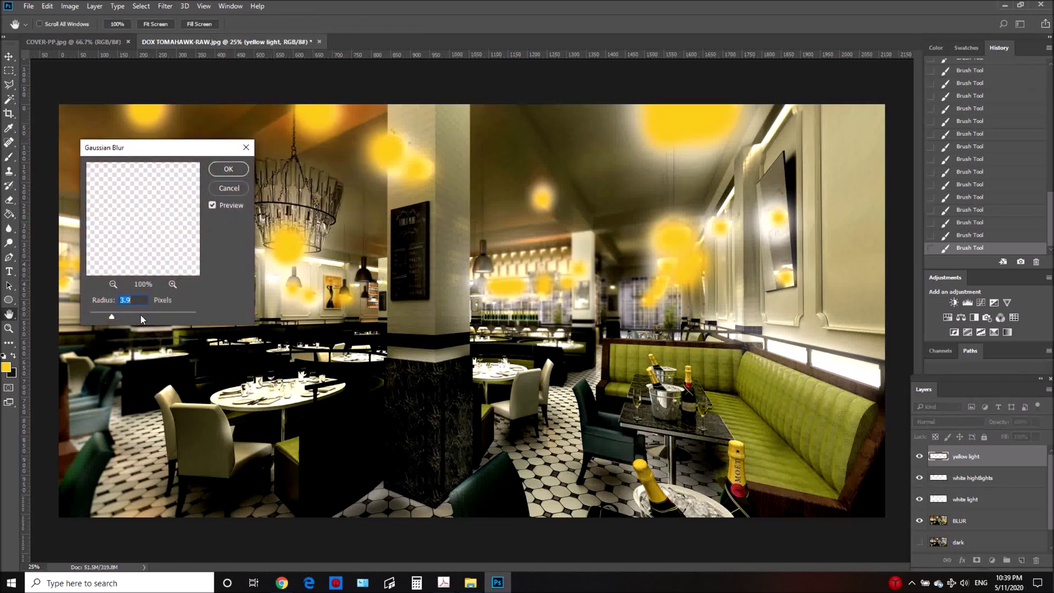
pyautogui.moveTo(155, 314); pyautogui.dragTo(176, 314)
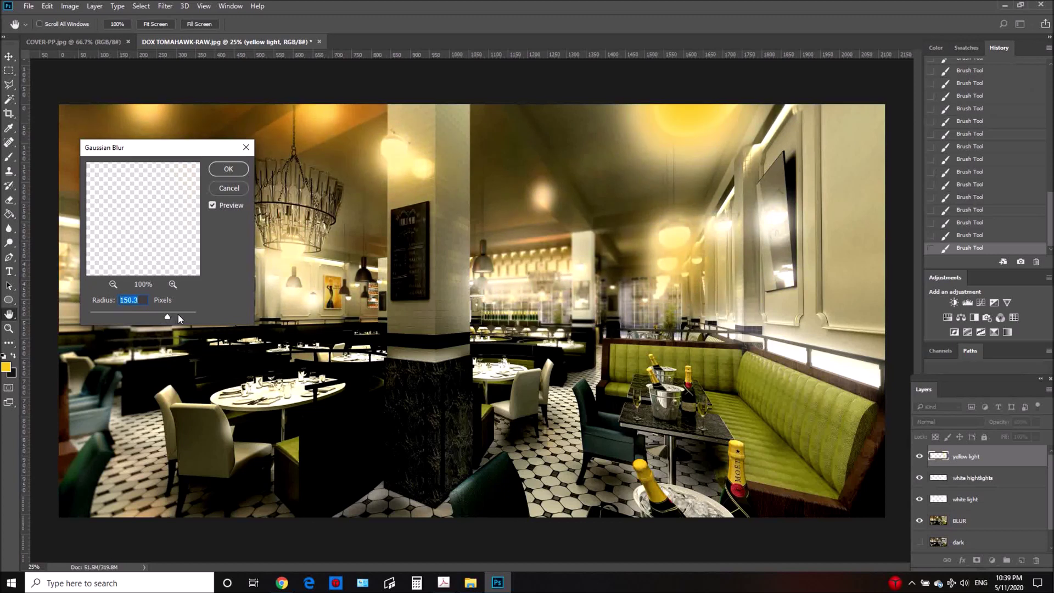
pyautogui.click(225, 169)
# Step: Move the yellow light layer below the white hightlights layer in the layer order
pyautogui.press('b')
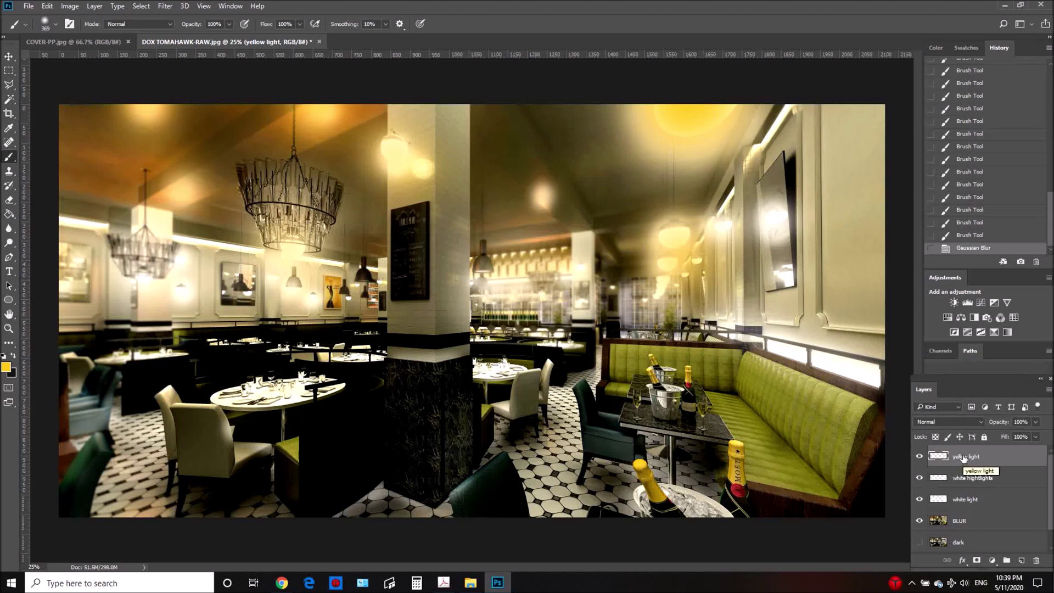
pyautogui.moveTo(963, 458); pyautogui.dragTo(963, 485)
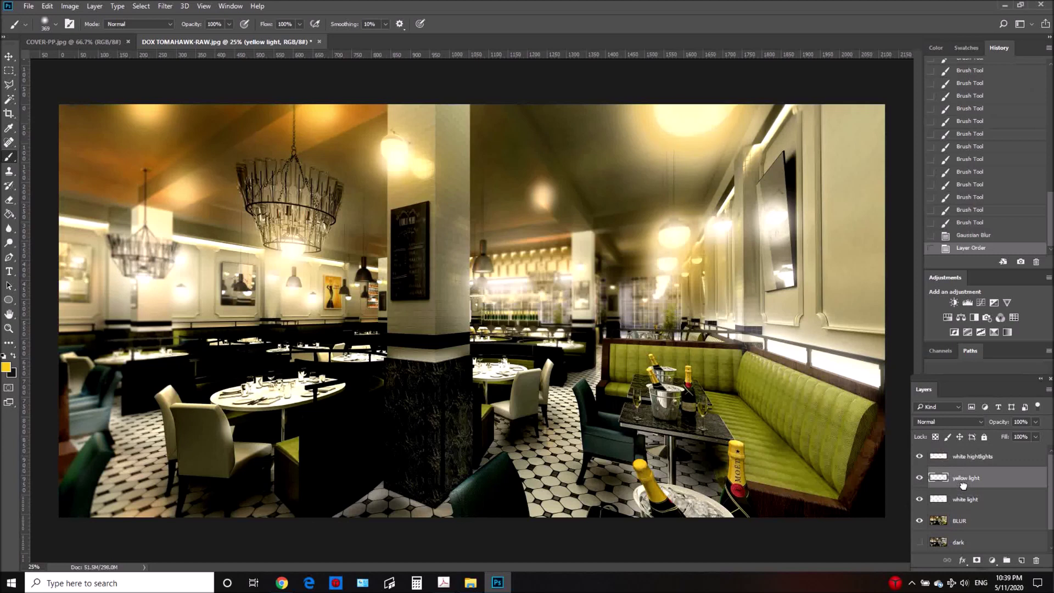
# Step: Move the yellow light layer below the white light layer and set the white hightlights layer's opacity to 70%
pyautogui.moveTo(962, 483); pyautogui.dragTo(960, 503)
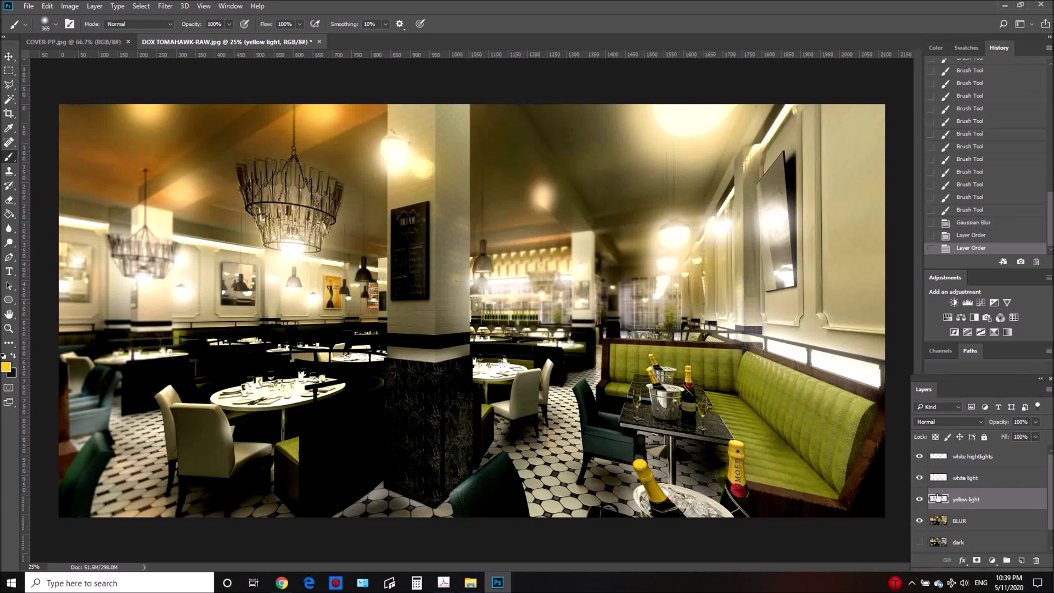
pyautogui.click(960, 485)
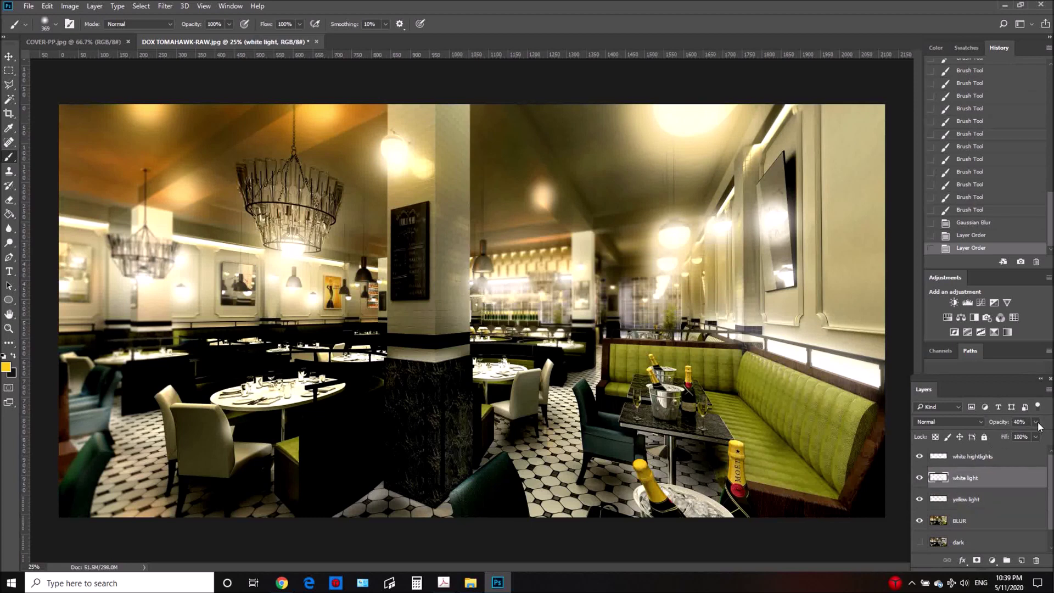
pyautogui.moveTo(1010, 434); pyautogui.dragTo(1034, 435)
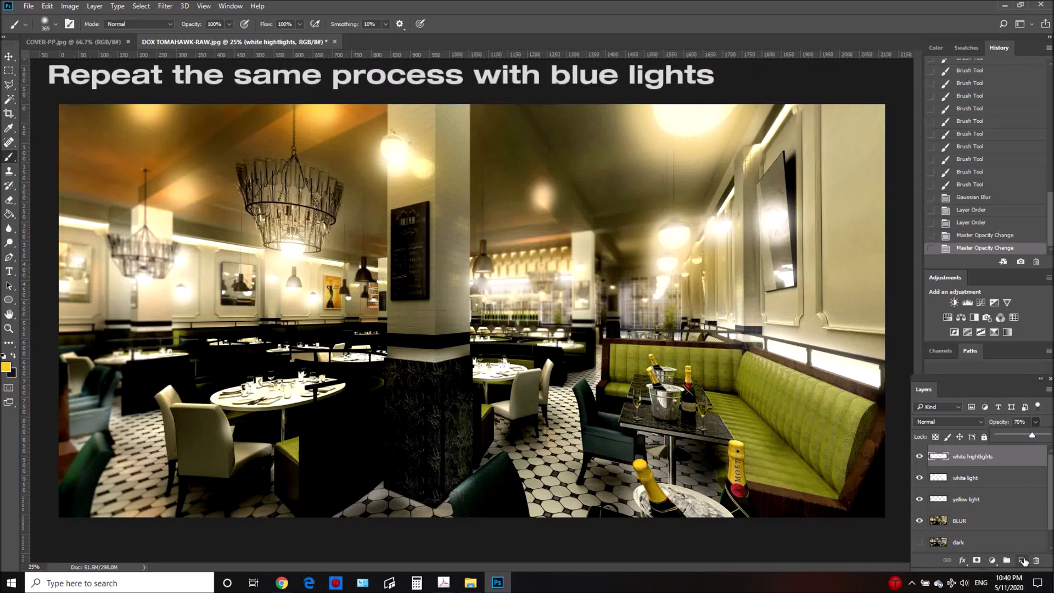
# Step: Add a new layer above white hightlights and name it blue light
pyautogui.click(1022, 561)
pyautogui.doubleClick(966, 457)
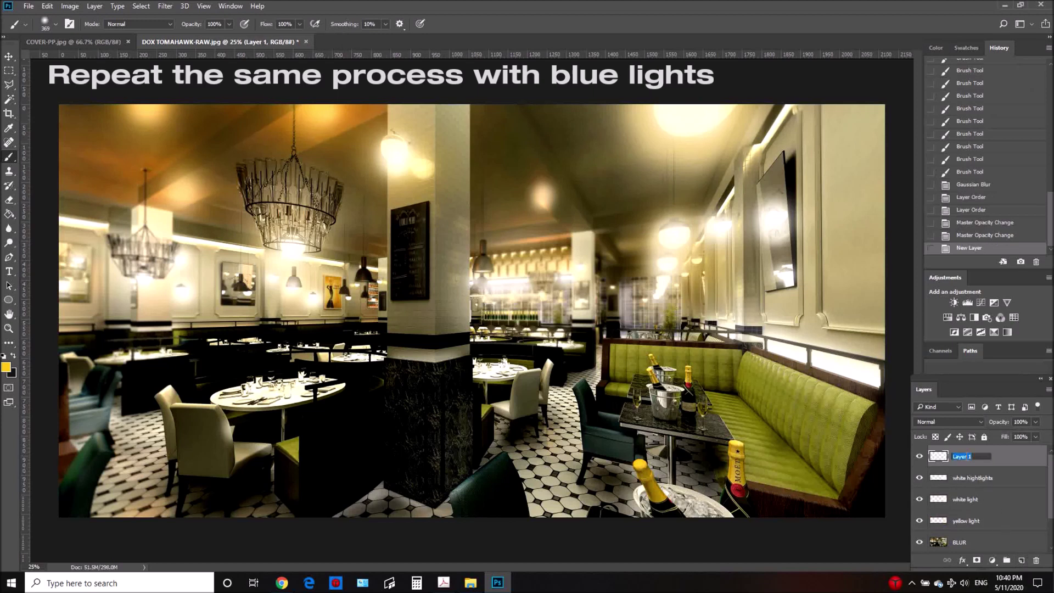
pyautogui.write('blue light')
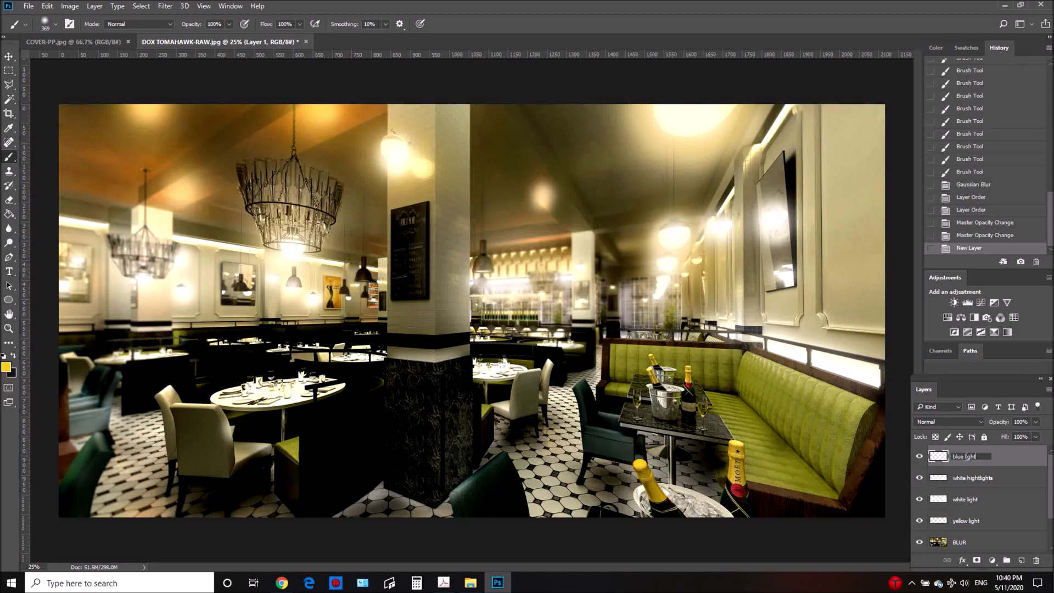
pyautogui.press('Return')
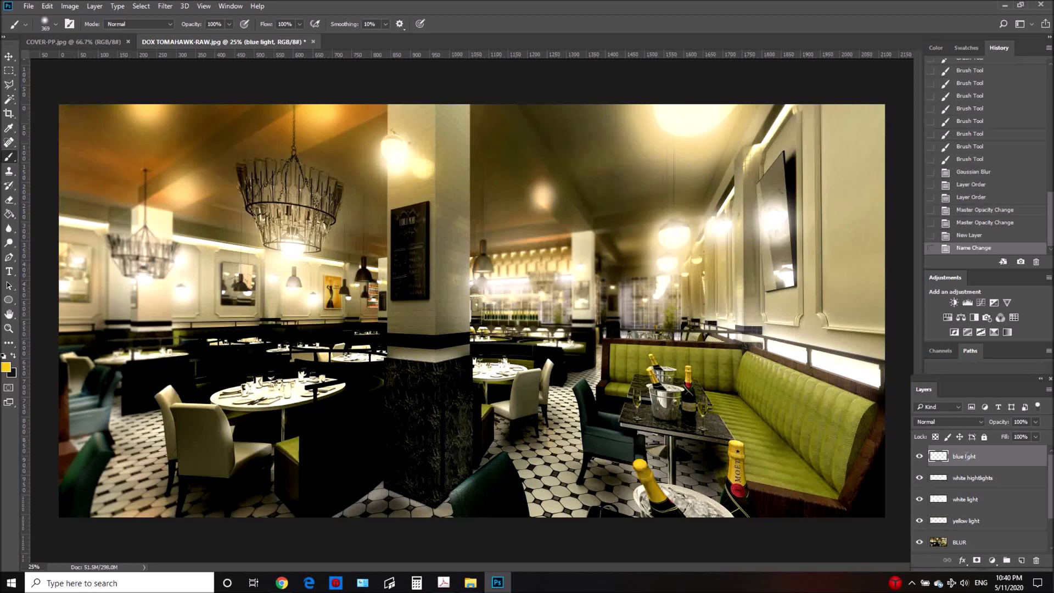
# Step: Set the foreground colour to bright blue, 2282ef
pyautogui.click(8, 367)
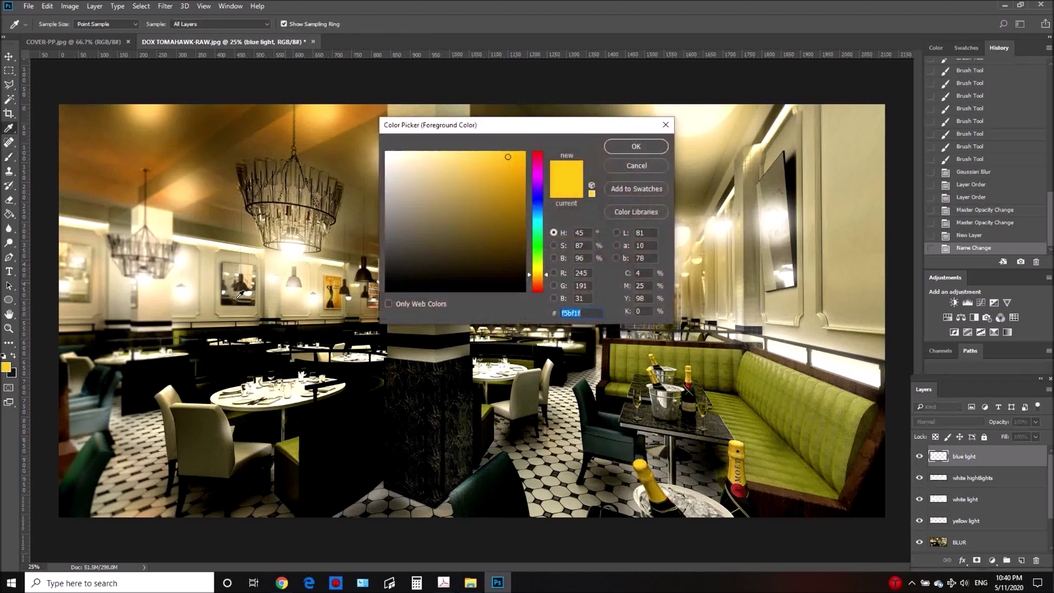
pyautogui.click(541, 209)
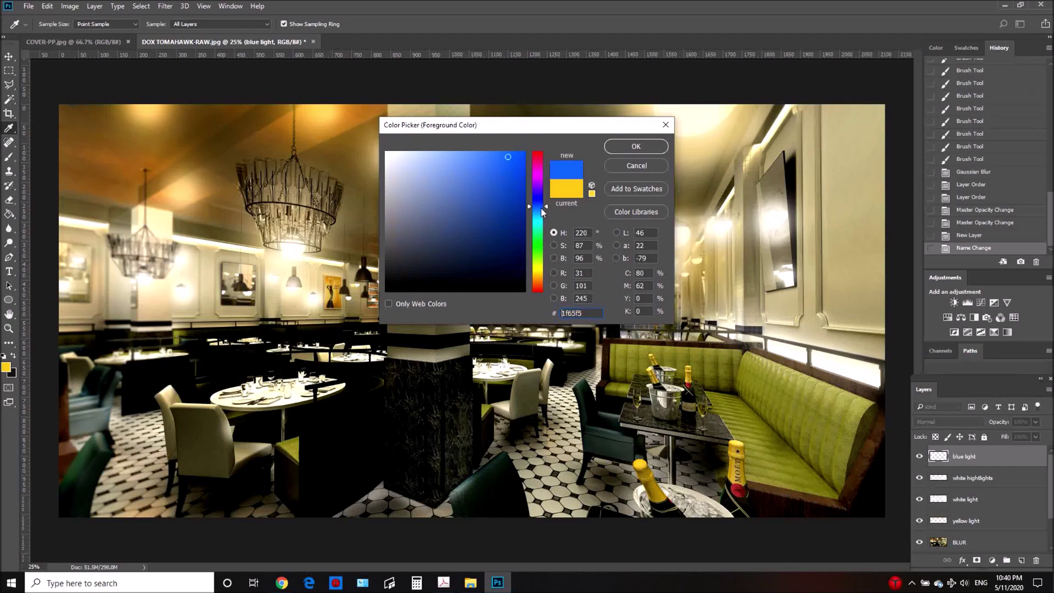
pyautogui.click(505, 159)
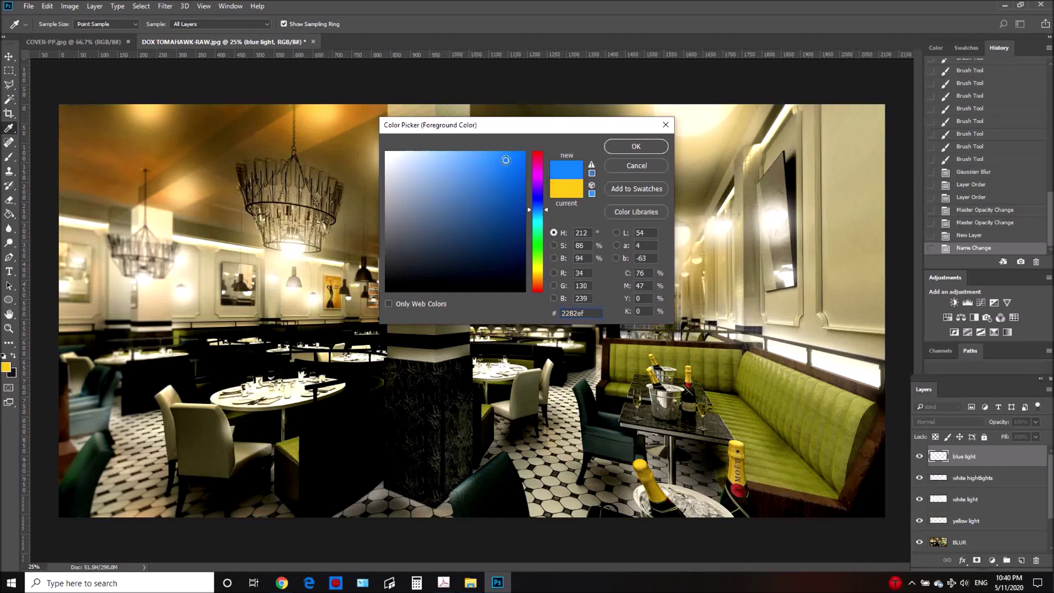
pyautogui.click(636, 147)
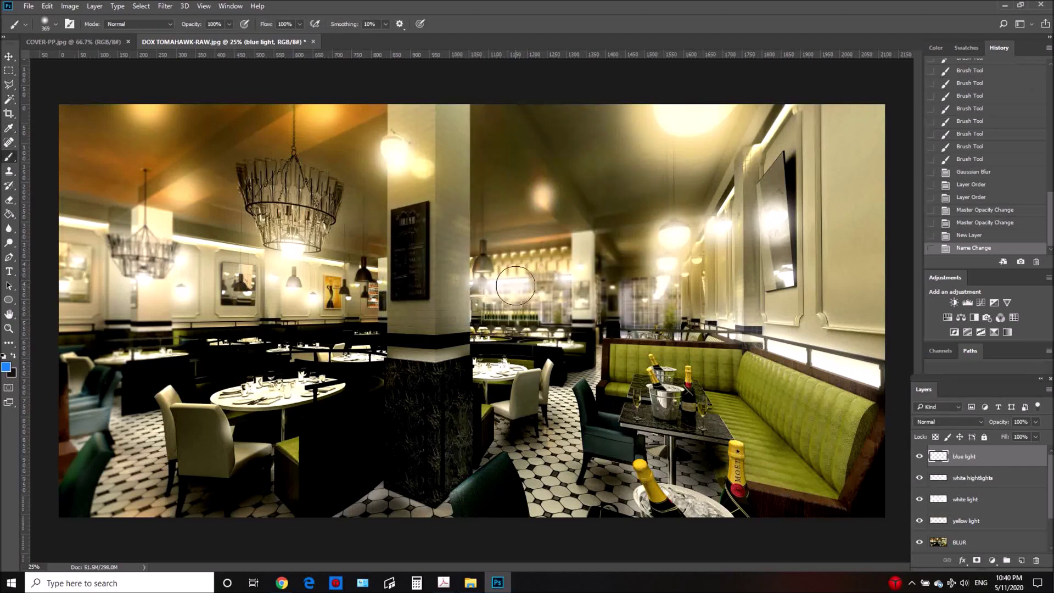
# Step: Paint blue light spots on the blue light layer over the bar, the distant windows and the framed wall mirror
pyautogui.click(502, 297)
pyautogui.click(547, 297)
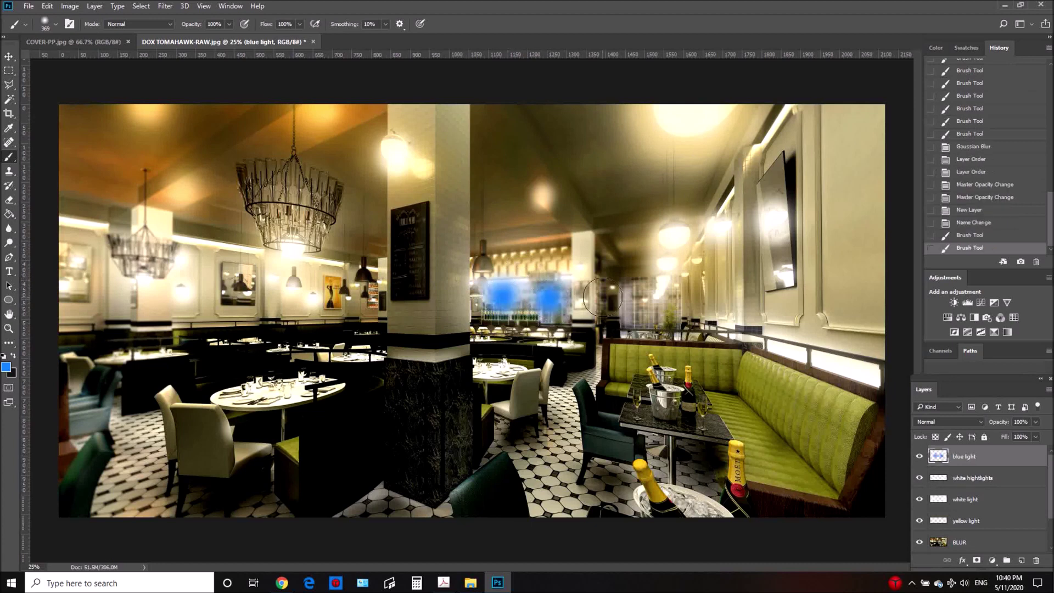
pyautogui.click(631, 301)
pyautogui.click(665, 309)
pyautogui.click(646, 297)
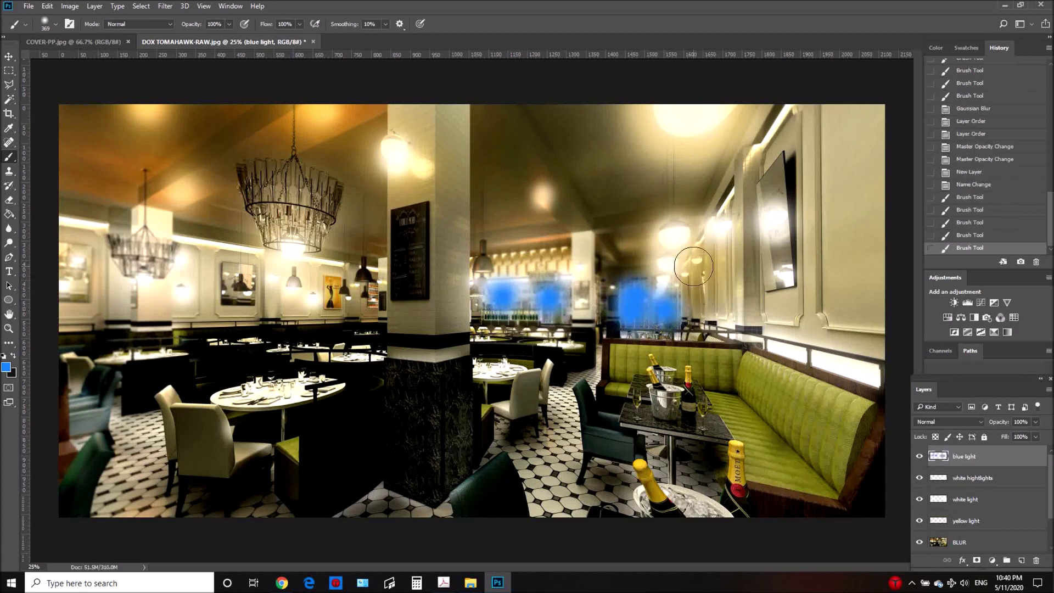
pyautogui.click(770, 257)
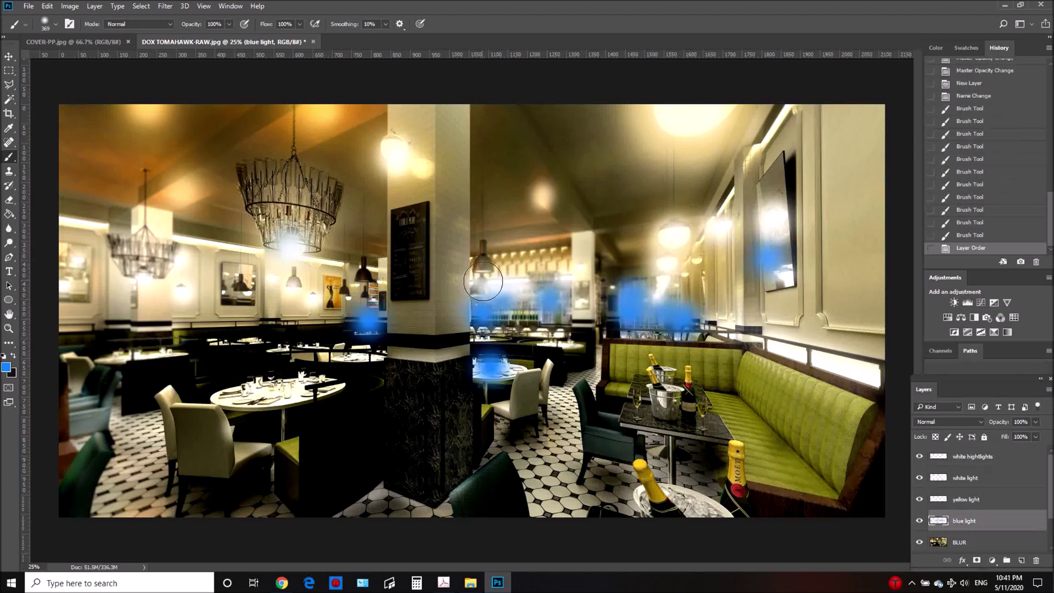
# Step: Apply a Gaussian Blur to the blue light layer to soften the painted spots into a haze
pyautogui.click(166, 6)
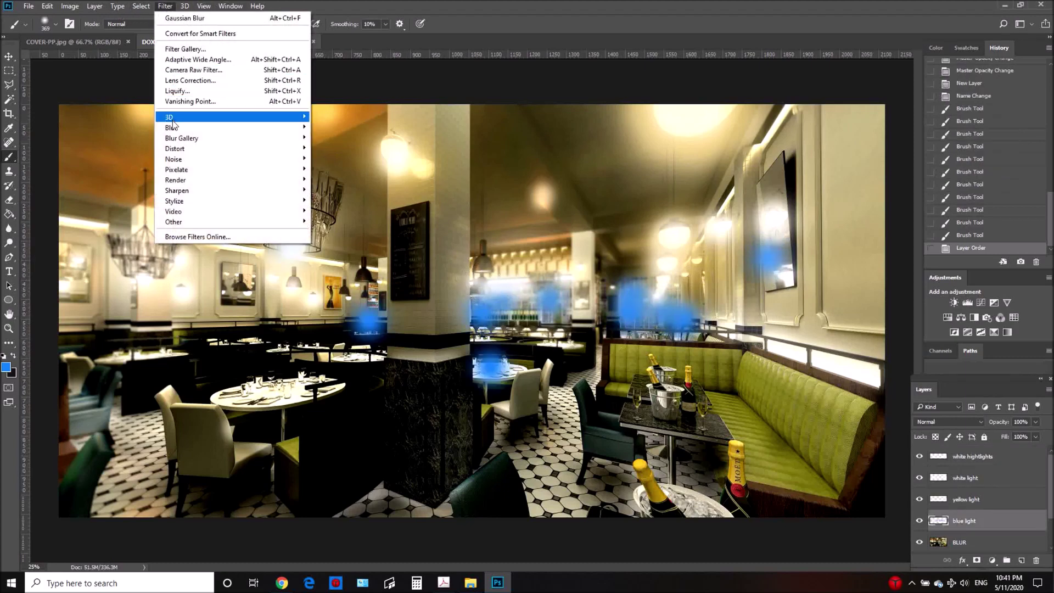
pyautogui.moveTo(263, 128)
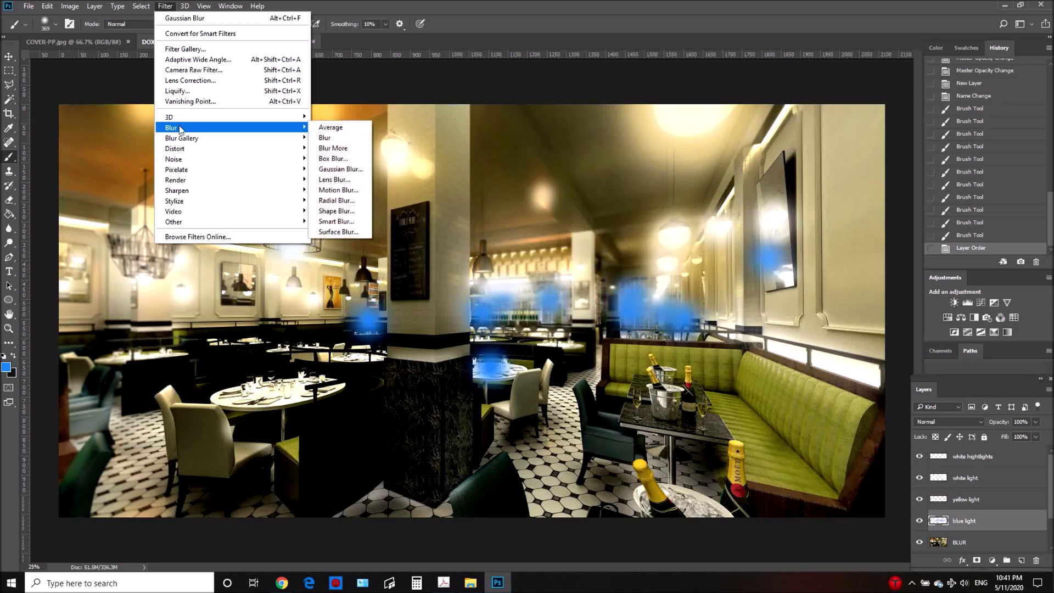
pyautogui.click(342, 174)
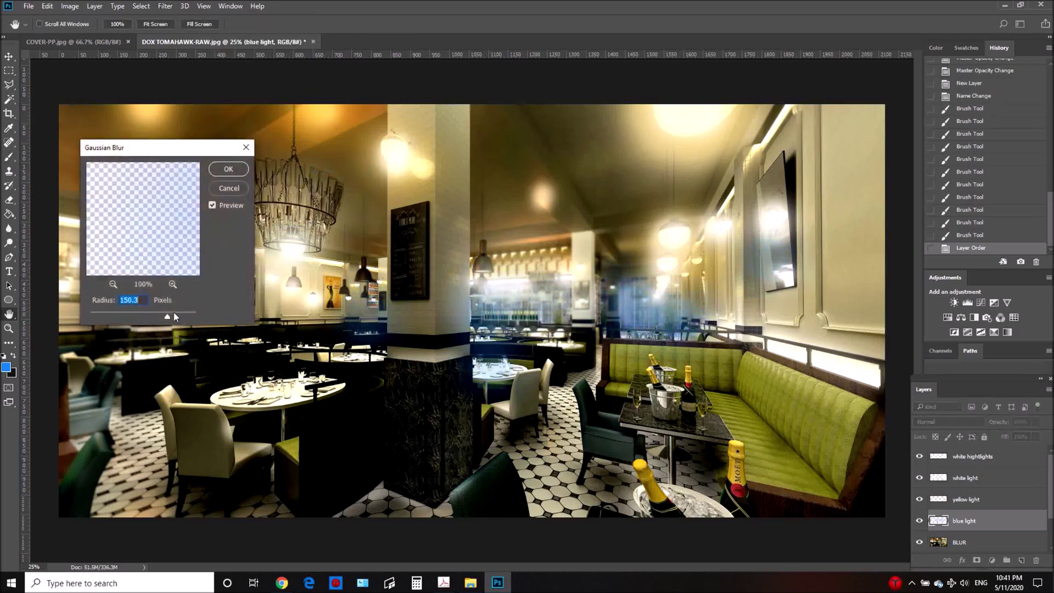
pyautogui.click(176, 311)
pyautogui.click(221, 168)
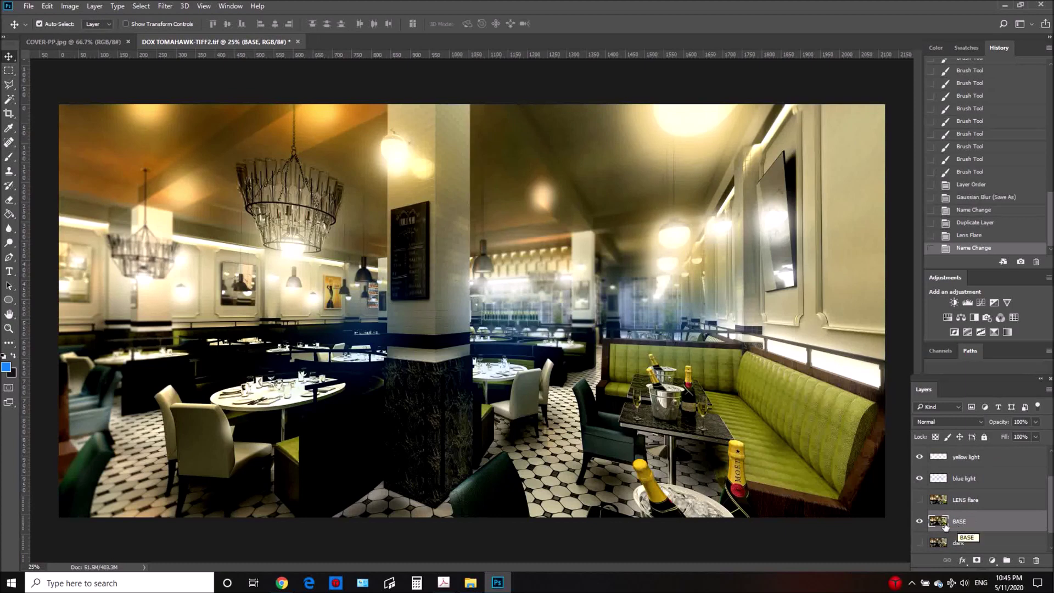
# Step: Duplicate the BASE layer as BASE copy within the same document
pyautogui.rightClick(970, 527)
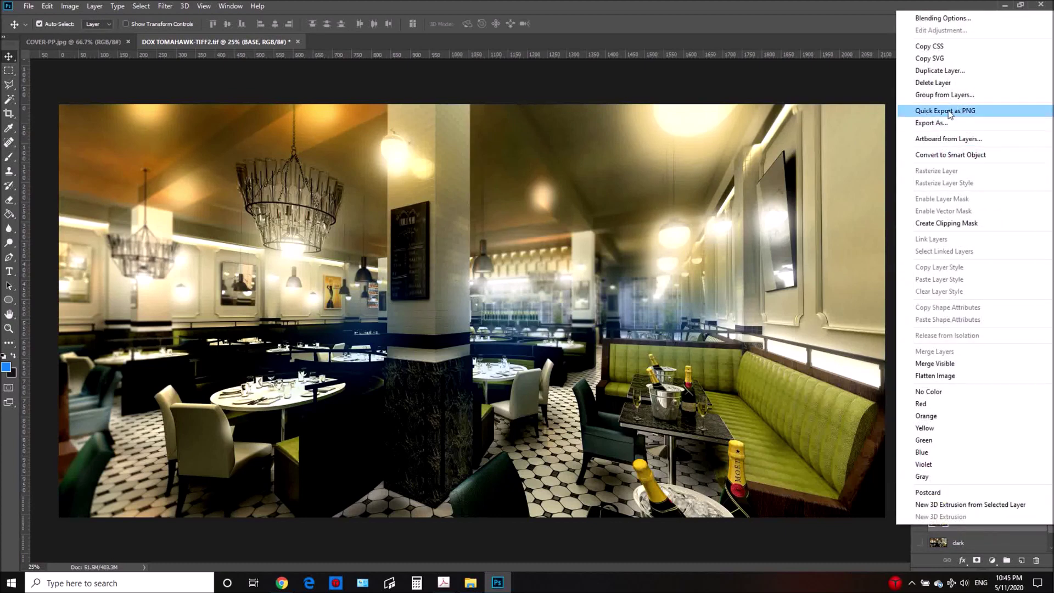
pyautogui.click(940, 71)
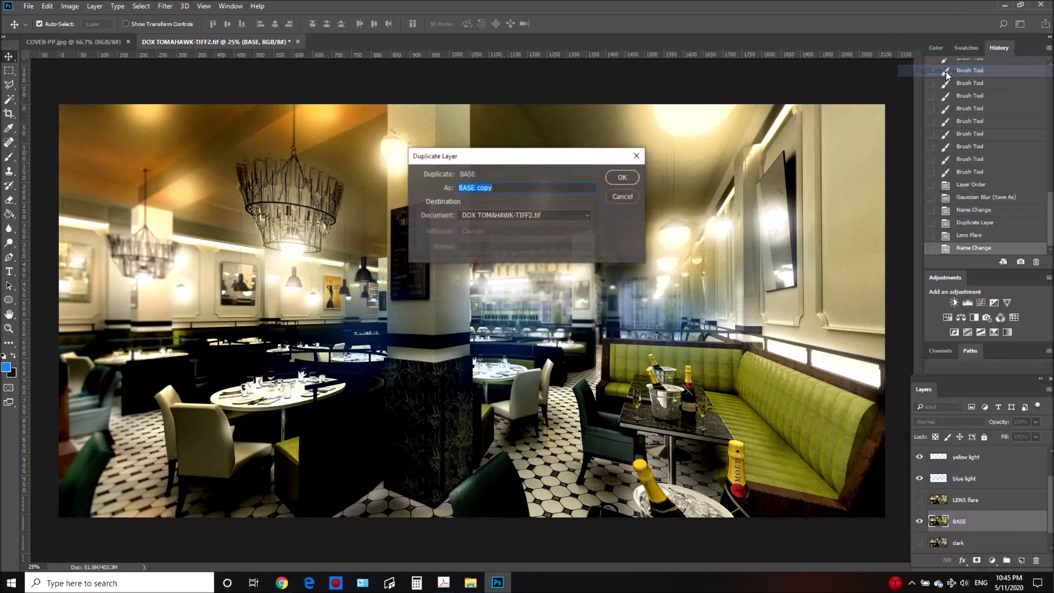
pyautogui.click(624, 177)
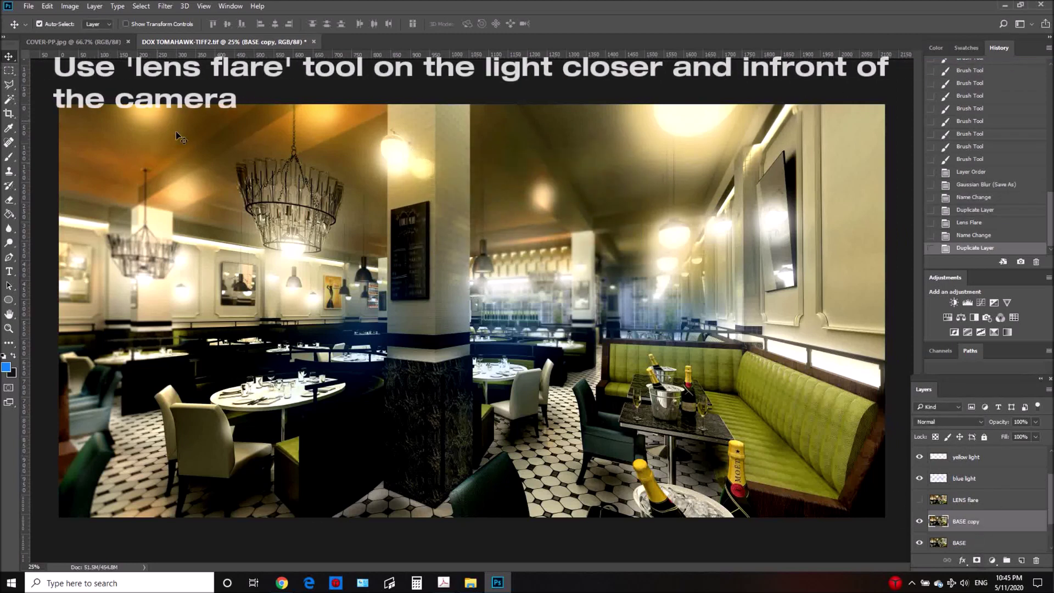
# Step: Render a Lens Flare on BASE copy at the column globe lamp, with the 50-300mm Zoom lens type and 72% brightness
pyautogui.click(168, 6)
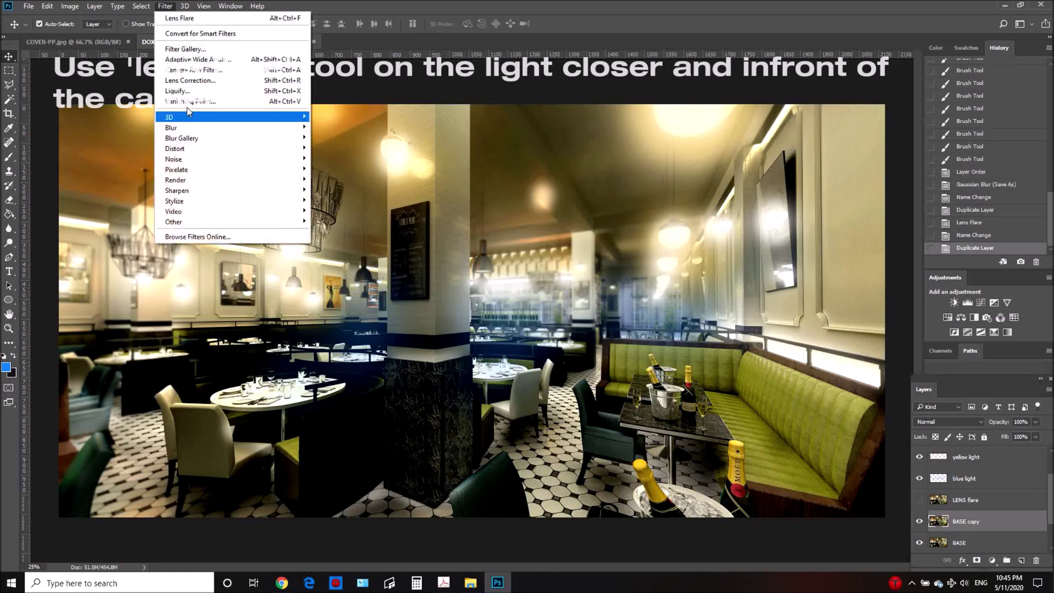
pyautogui.moveTo(181, 180)
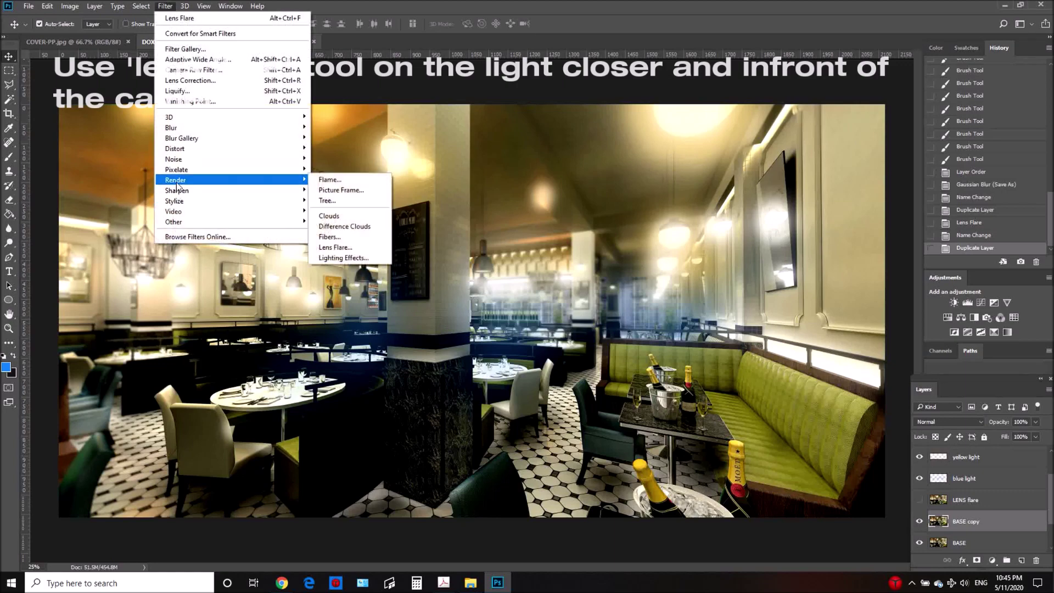
pyautogui.click(336, 247)
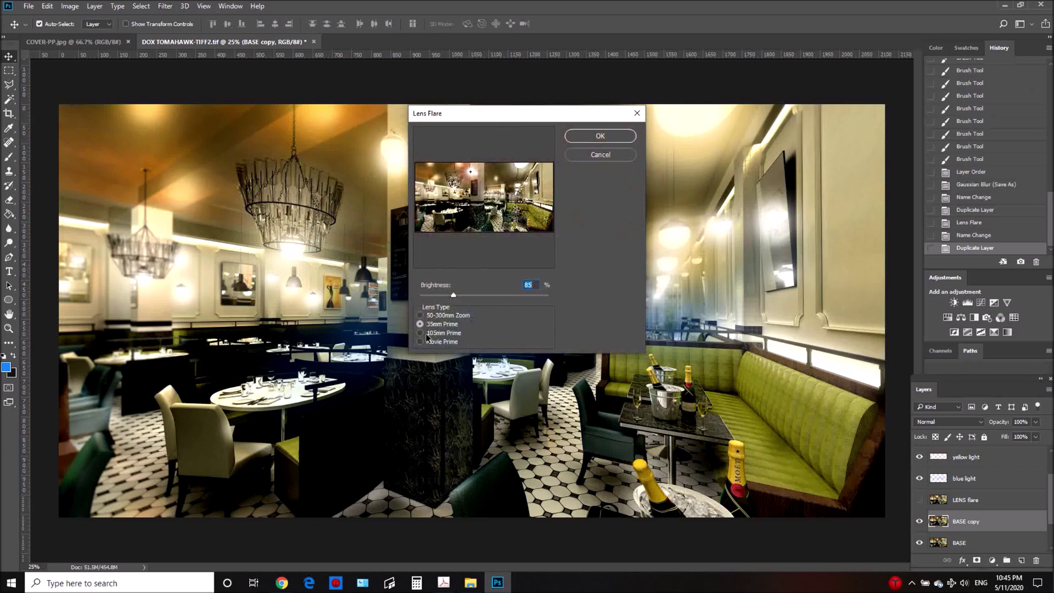
pyautogui.click(420, 332)
pyautogui.click(419, 314)
pyautogui.moveTo(450, 297)
pyautogui.mouseDown()
pyautogui.moveTo(435, 298)
pyautogui.moveTo(448, 297)
pyautogui.mouseUp()
pyautogui.moveTo(459, 111); pyautogui.dragTo(560, 154)
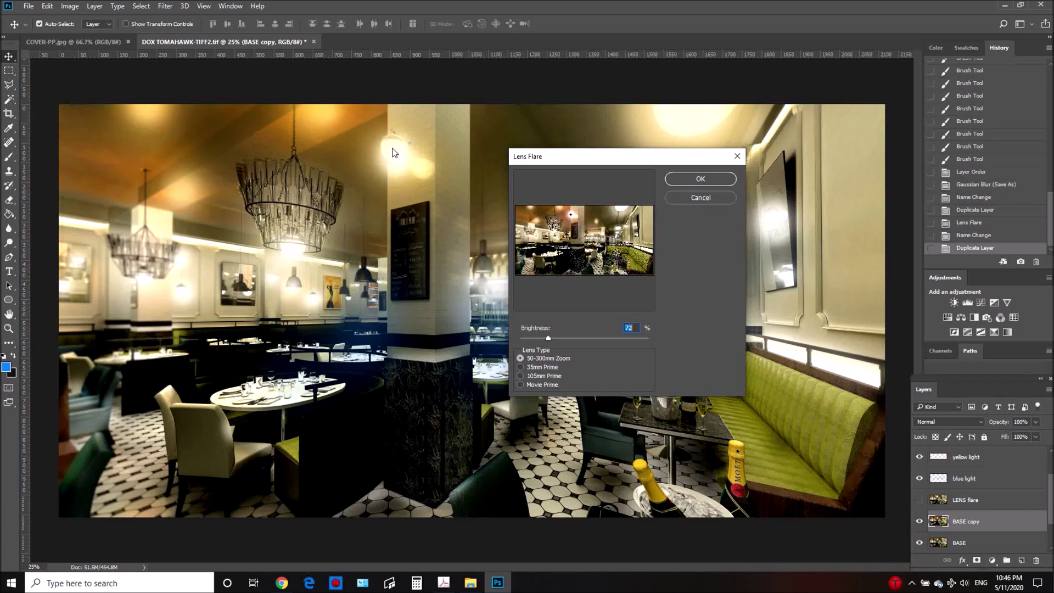
pyautogui.click(693, 179)
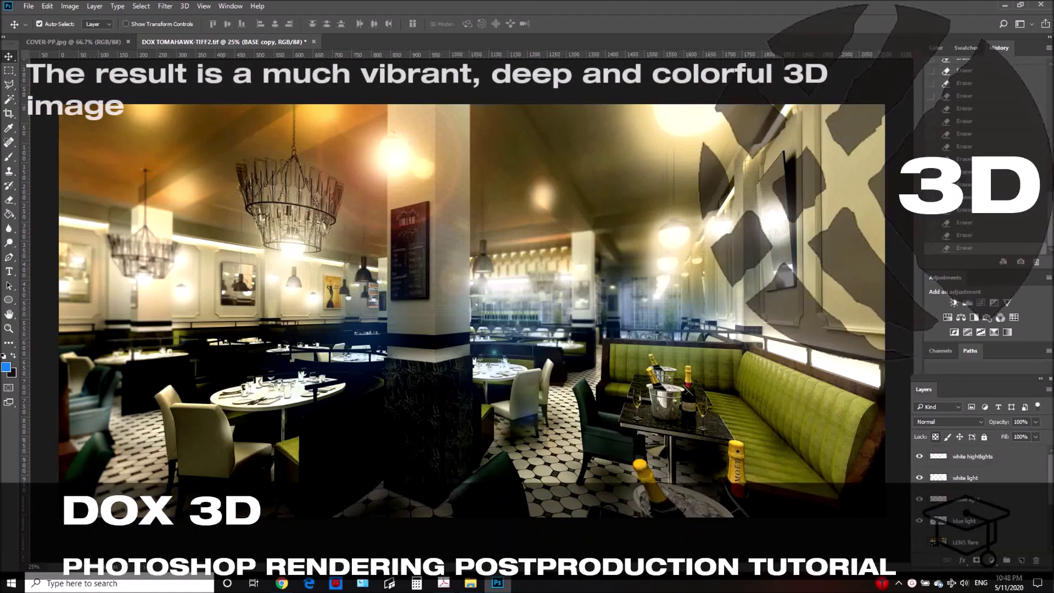
# Step: Merge all layers from white hightlights down to BASE into a single layer
pyautogui.click(961, 459)
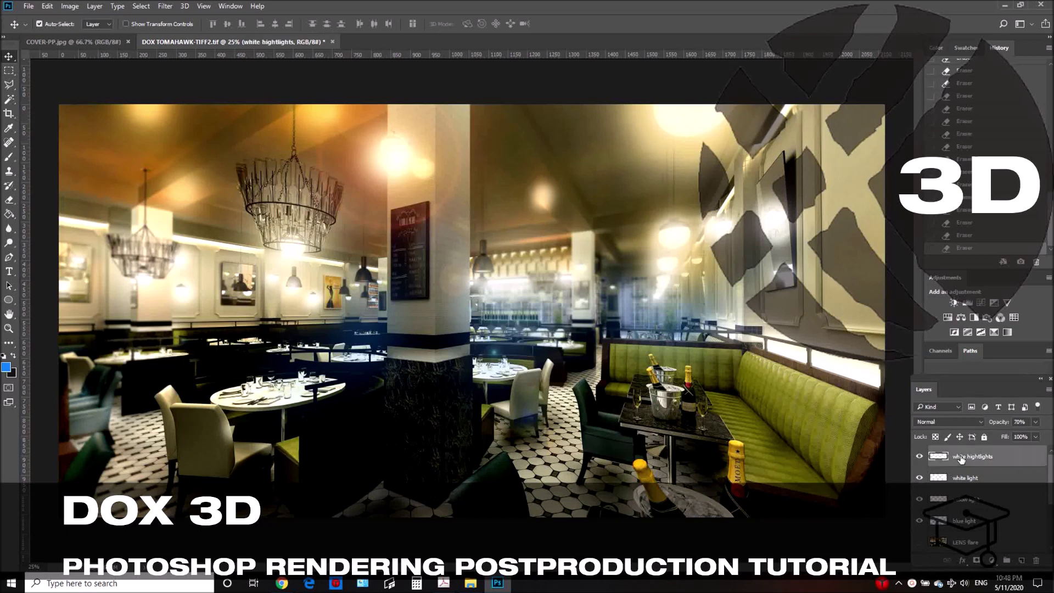
pyautogui.scroll(-2, 960, 460)
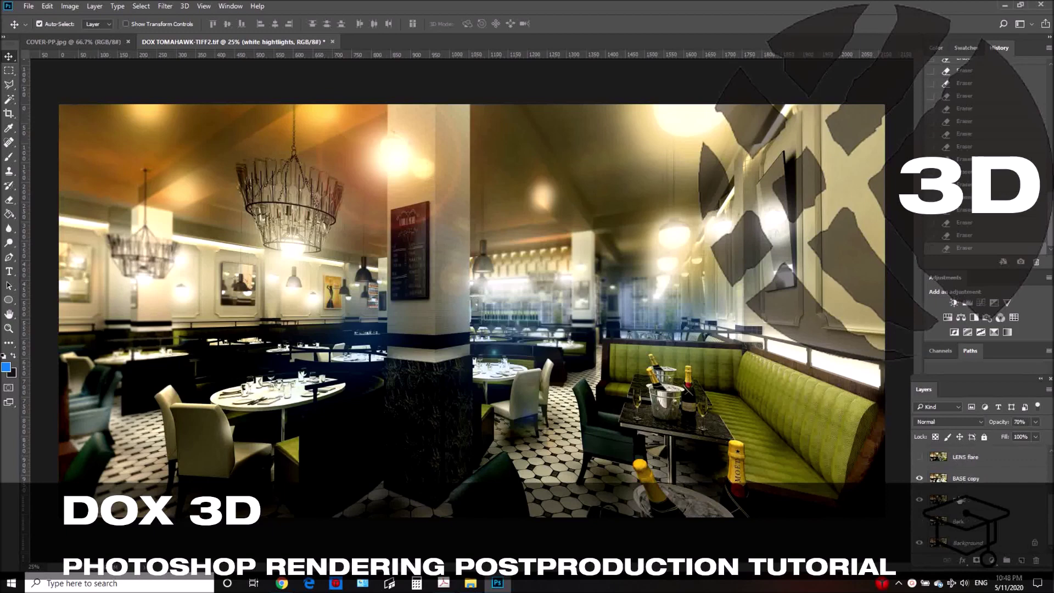
pyautogui.keyDown('shift'); pyautogui.click(960, 504); pyautogui.keyUp('shift')
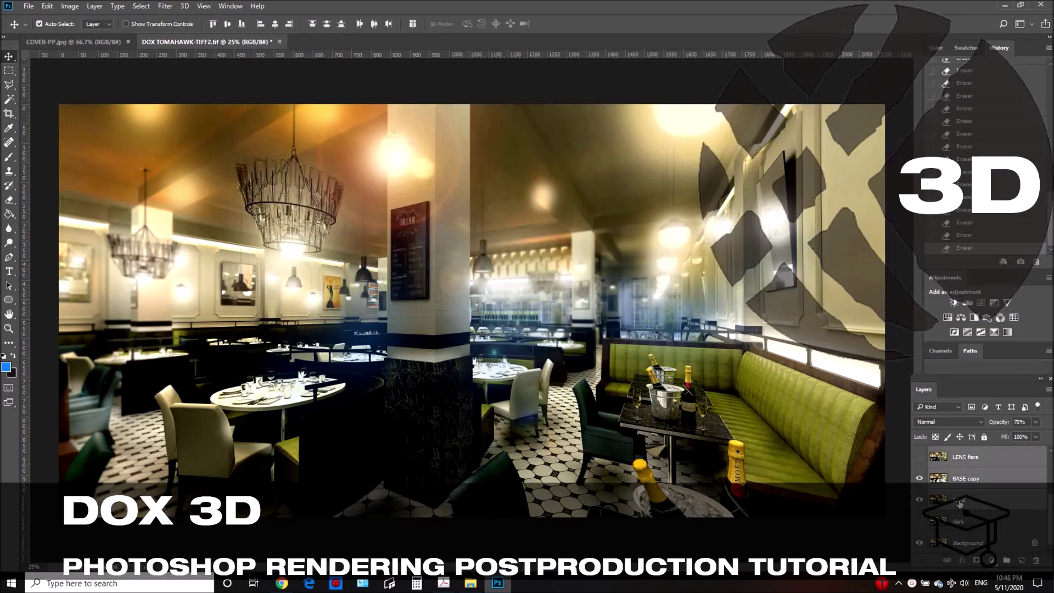
pyautogui.rightClick(960, 504)
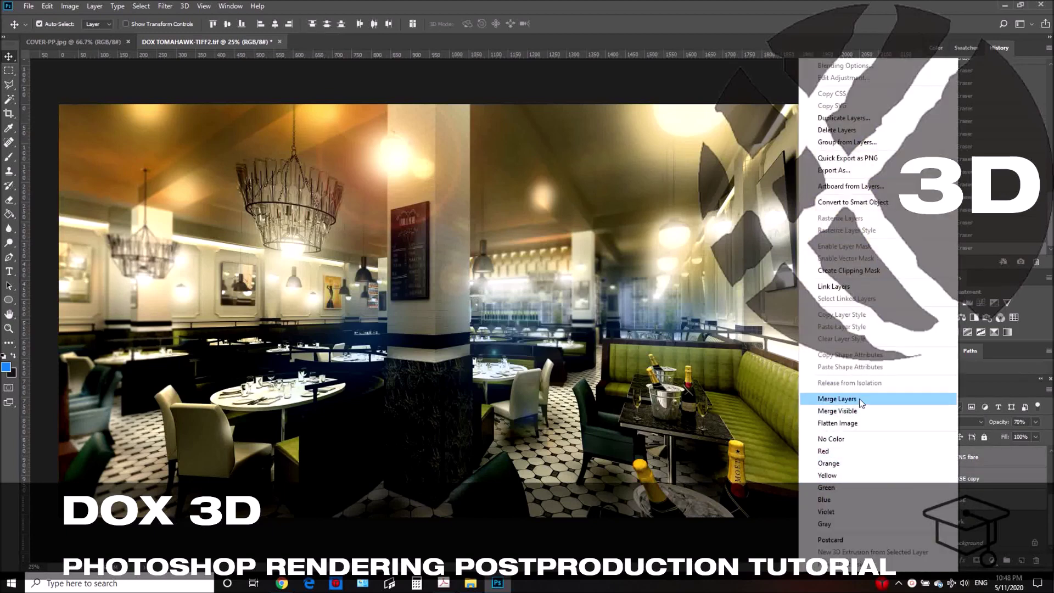
pyautogui.click(846, 399)
# Step: Rename the merged layer as FINAL
pyautogui.doubleClick(974, 457)
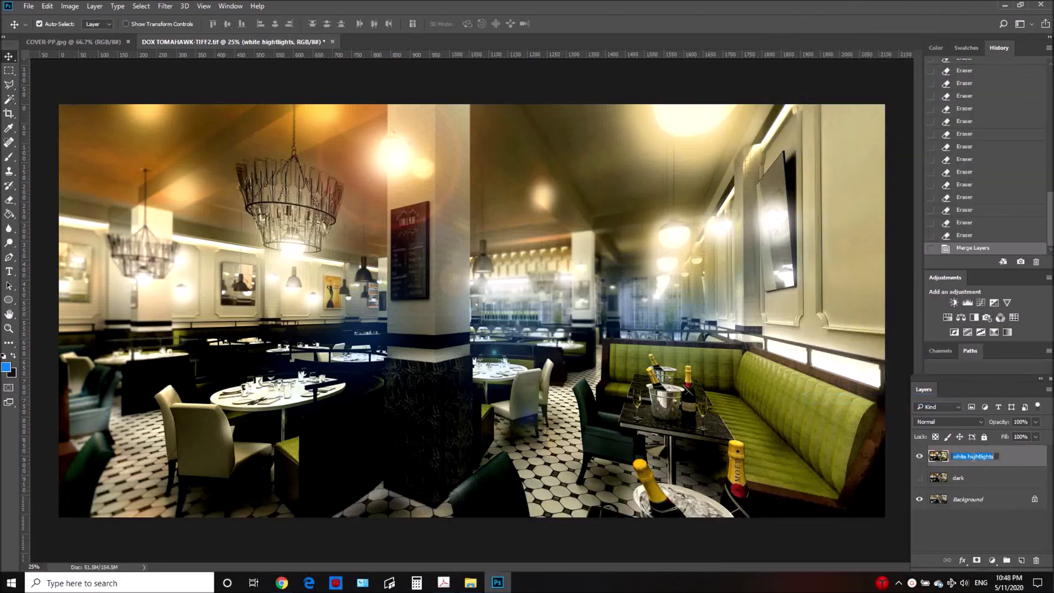
pyautogui.write('FINAL')
pyautogui.click(1021, 456)
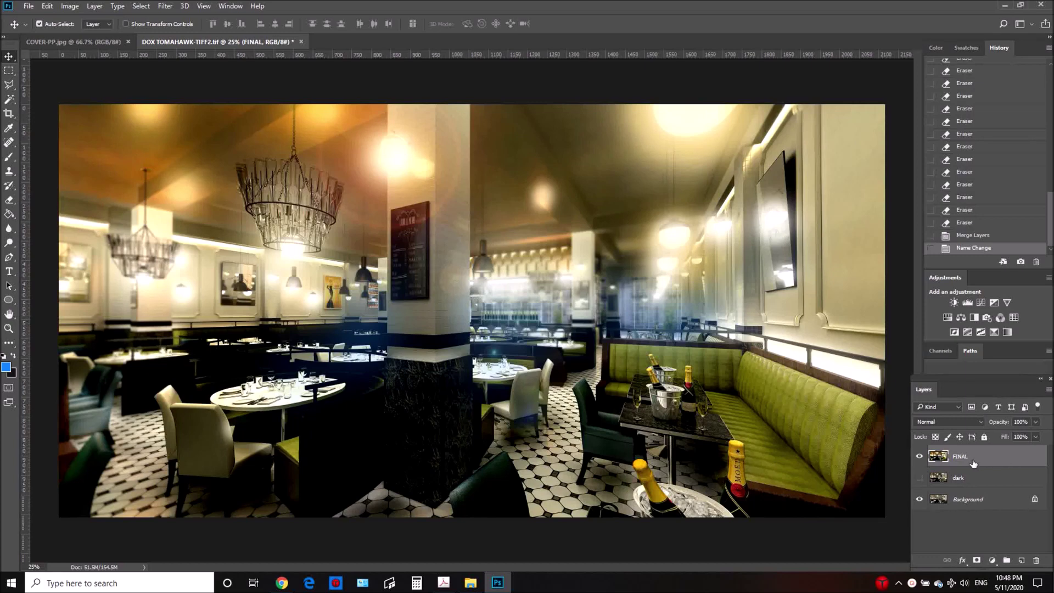
# Step: Compare the FINAL layer with the original rendering, and examine the column, bar and tables at 50% magnification
pyautogui.click(920, 456)
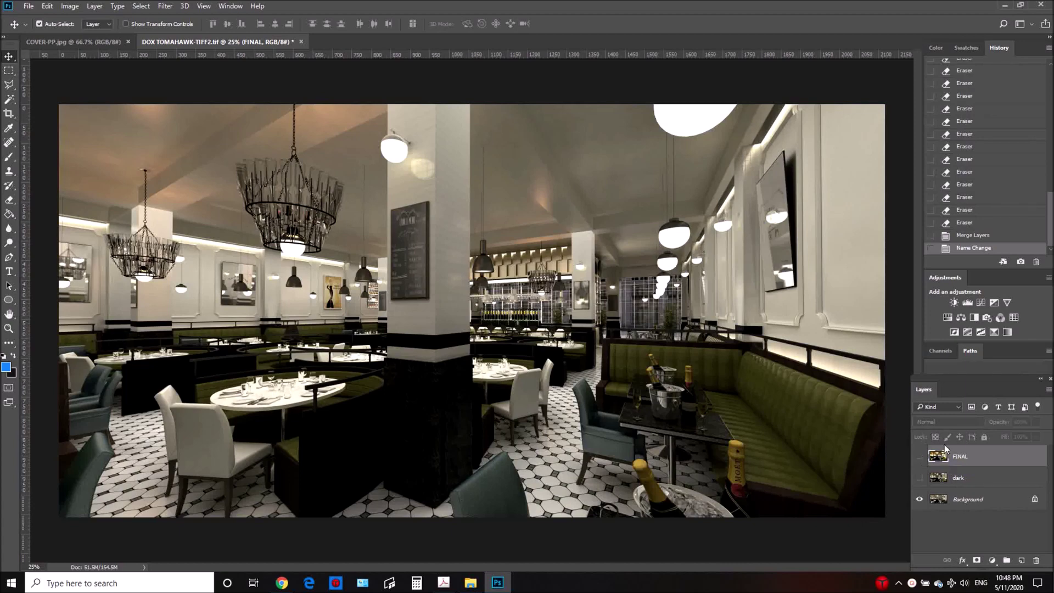
pyautogui.click(919, 456)
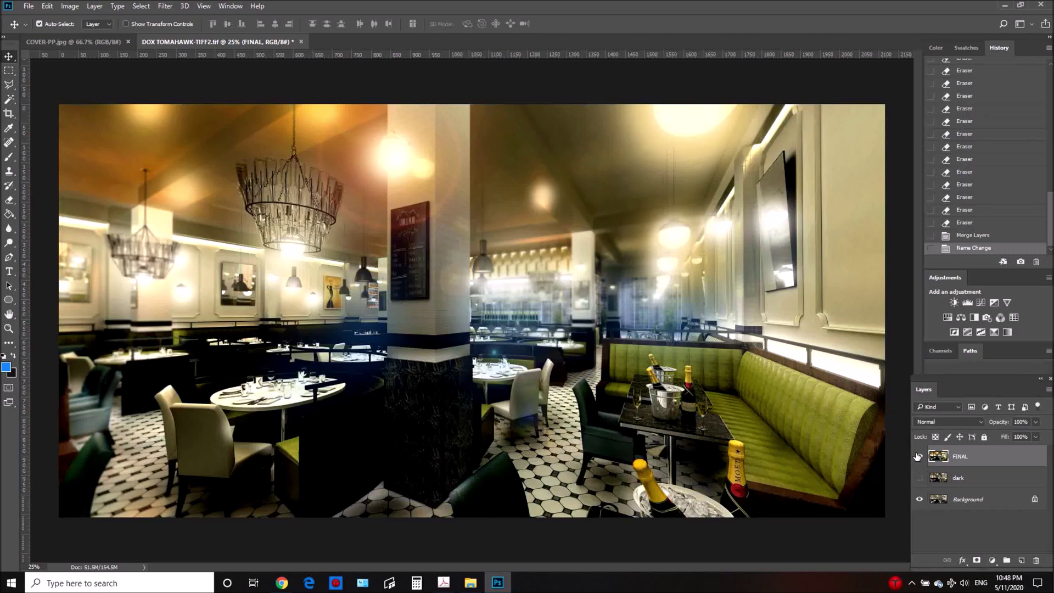
pyautogui.hotkey('ctrl', '+')
pyautogui.hotkey('ctrl', '+')
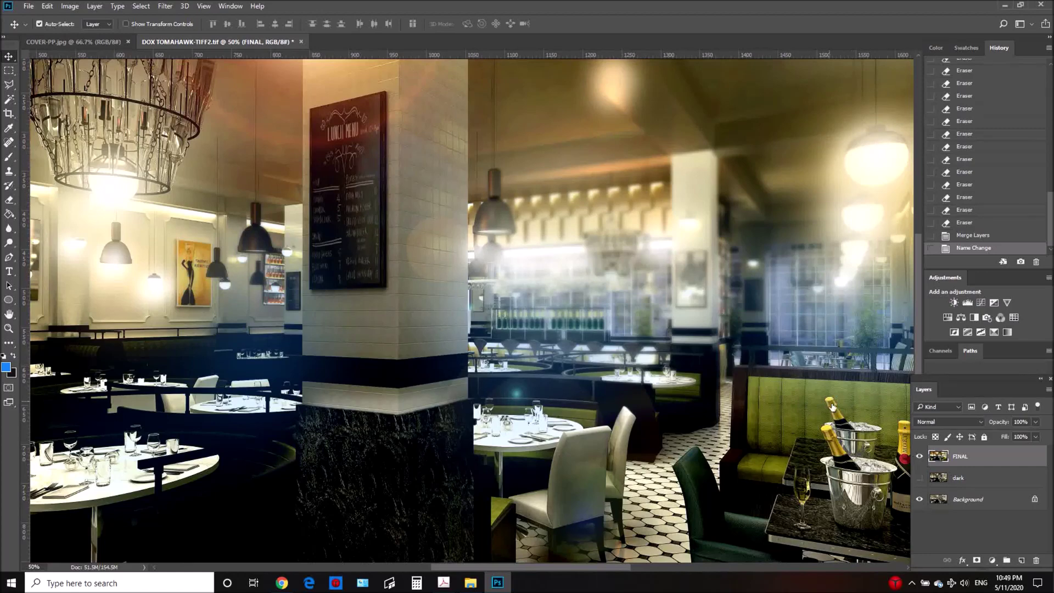
pyautogui.moveTo(651, 313)
pyautogui.mouseDown()
pyautogui.moveTo(729, 313)
pyautogui.moveTo(658, 318)
pyautogui.mouseUp()
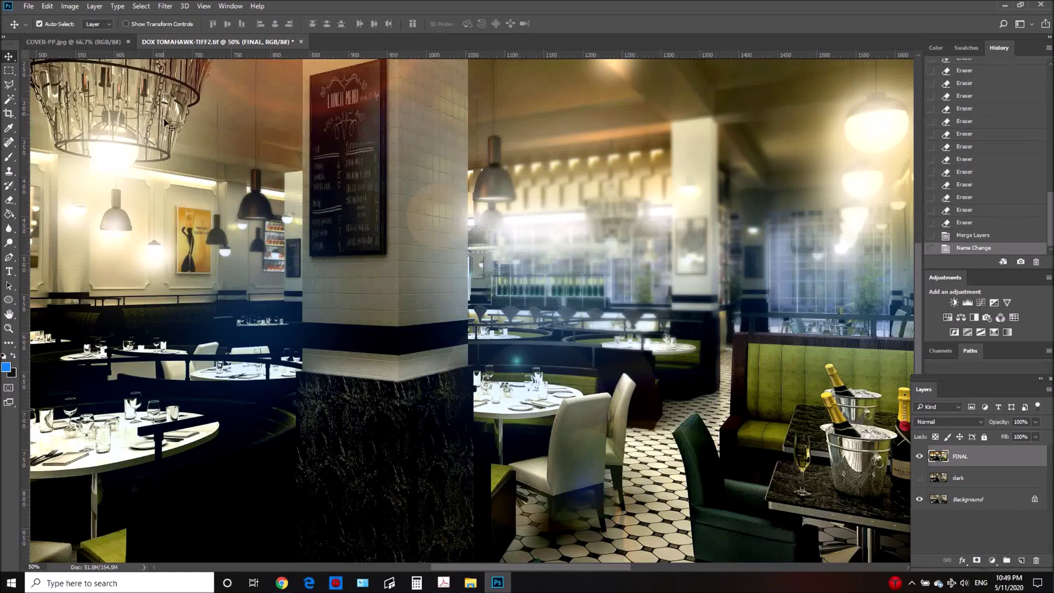
# Step: Compare the FINAL layer with the original rendering at 50% magnification around the column and bar, and at the green booth with champagne
pyautogui.moveTo(231, 166); pyautogui.dragTo(280, 174)
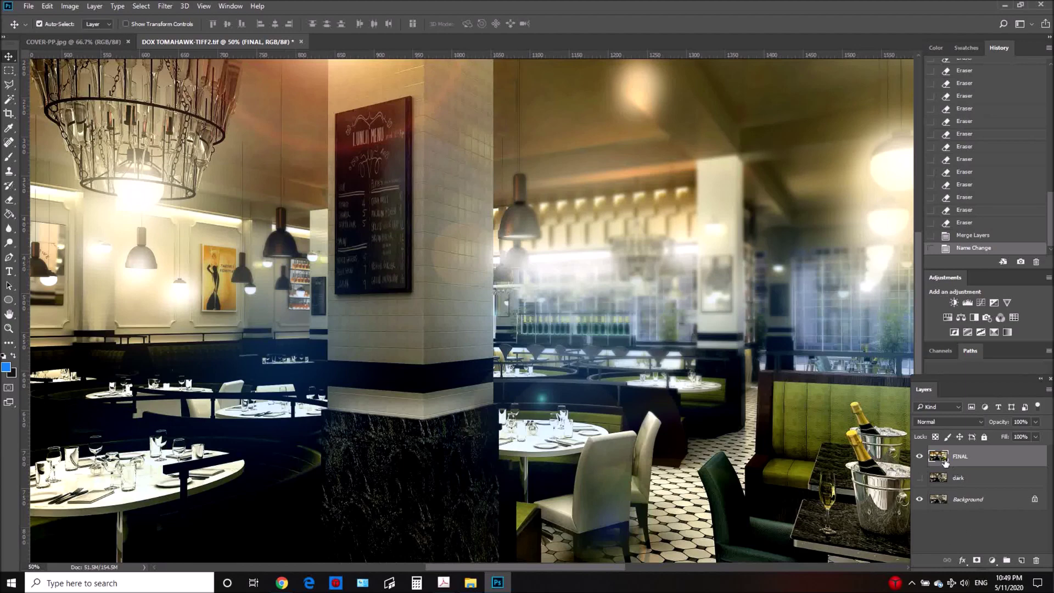
pyautogui.click(920, 456)
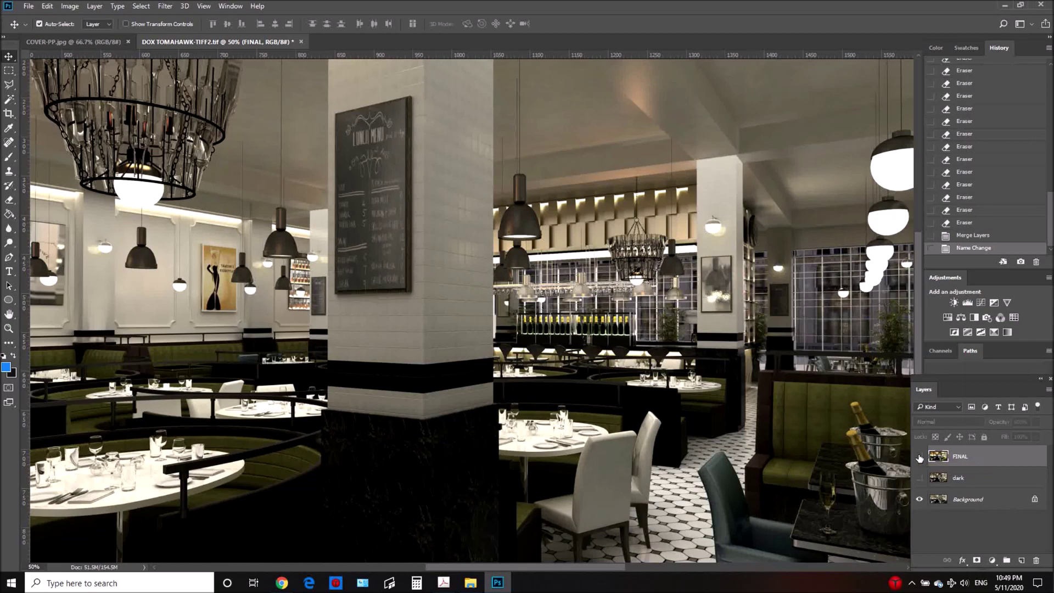
pyautogui.click(920, 458)
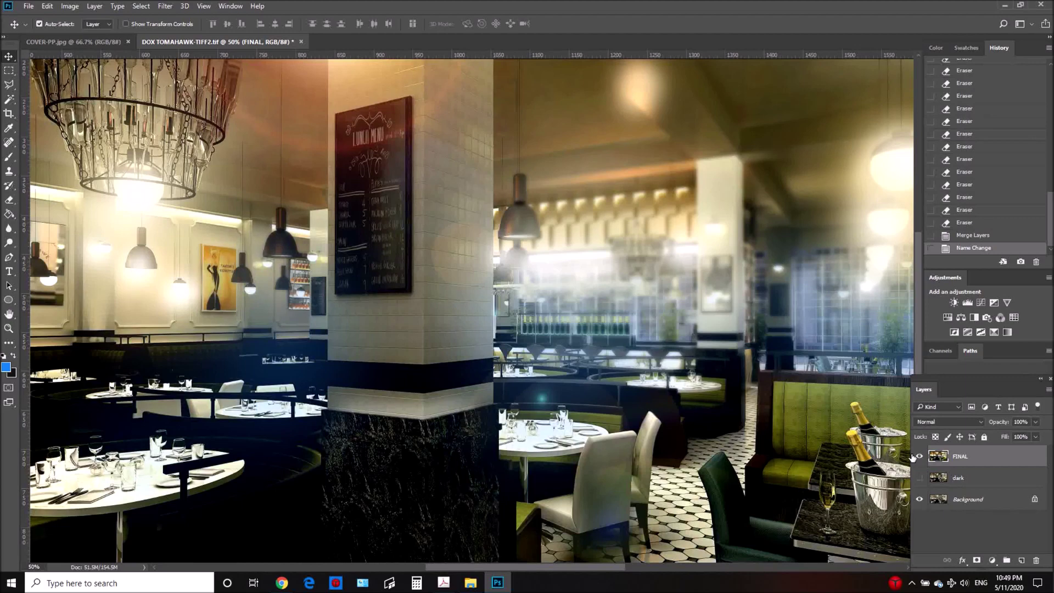
pyautogui.hotkey('ctrl', '-')
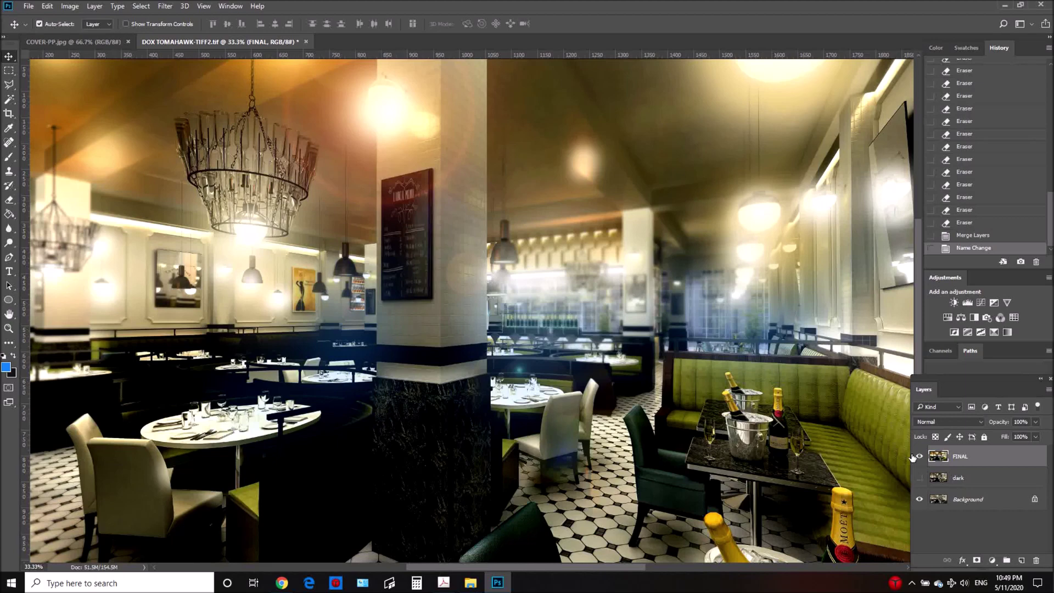
pyautogui.press('ctrl')
pyautogui.hotkey('ctrl', '+')
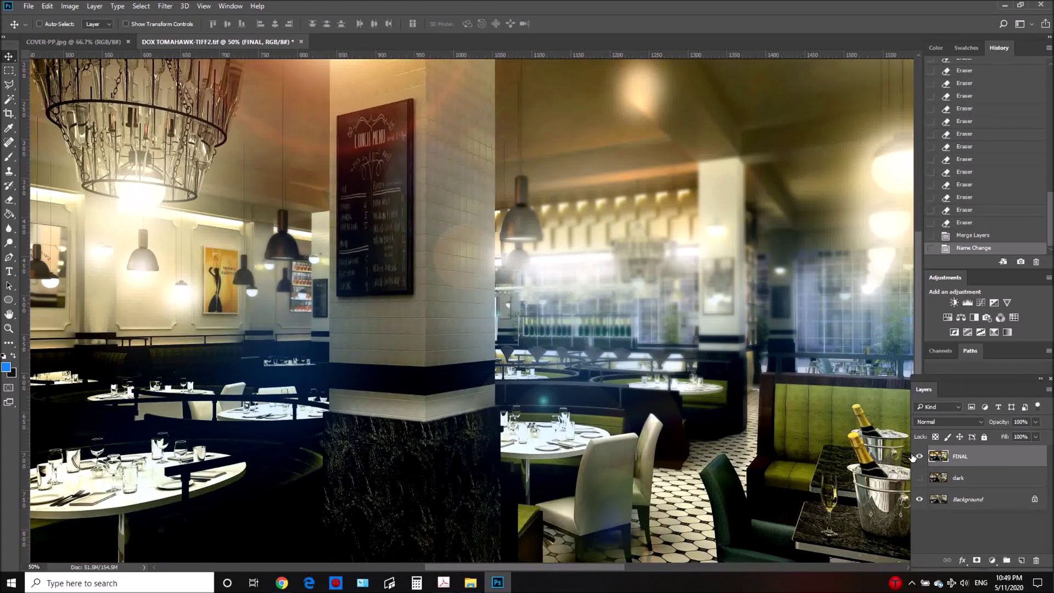
pyautogui.moveTo(680, 316); pyautogui.dragTo(422, 162)
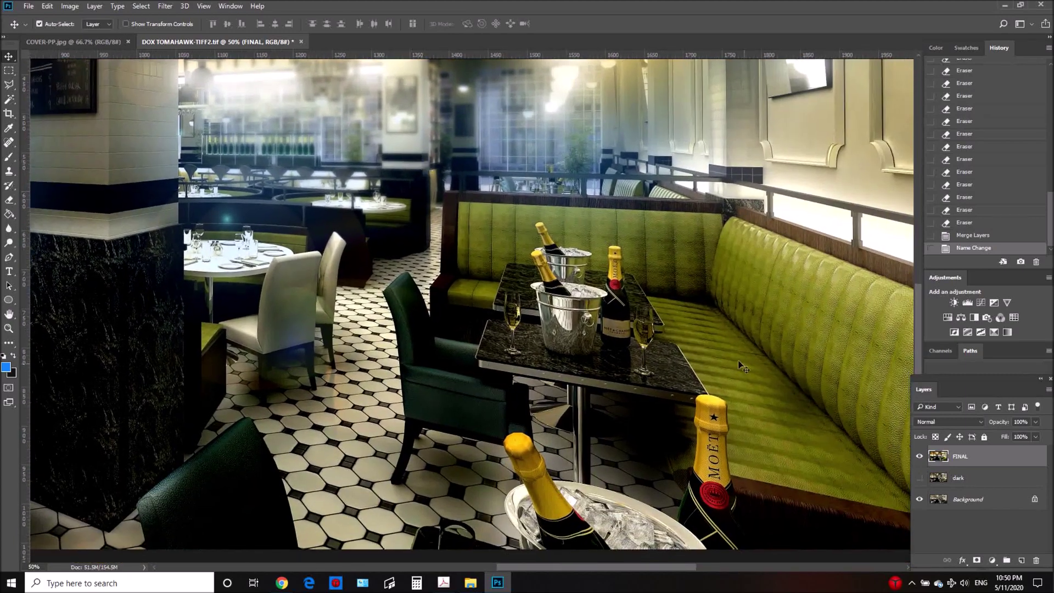
pyautogui.click(919, 455)
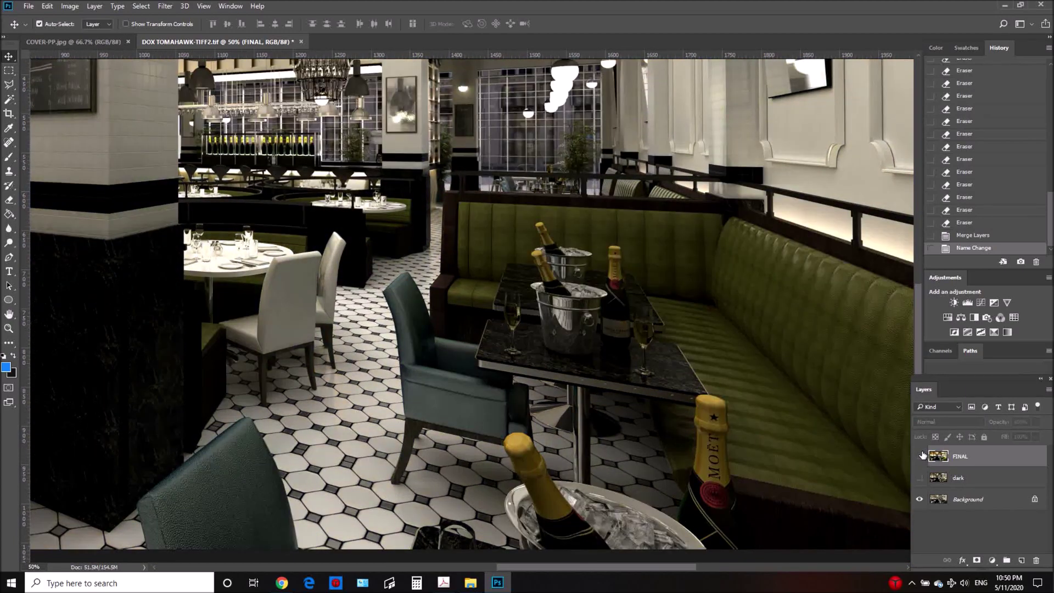
pyautogui.click(919, 456)
# Step: Compare FINAL with the original at the round dining tables and the chandelier, and view the whole image at 25% magnification
pyautogui.moveTo(473, 356); pyautogui.dragTo(1031, 352)
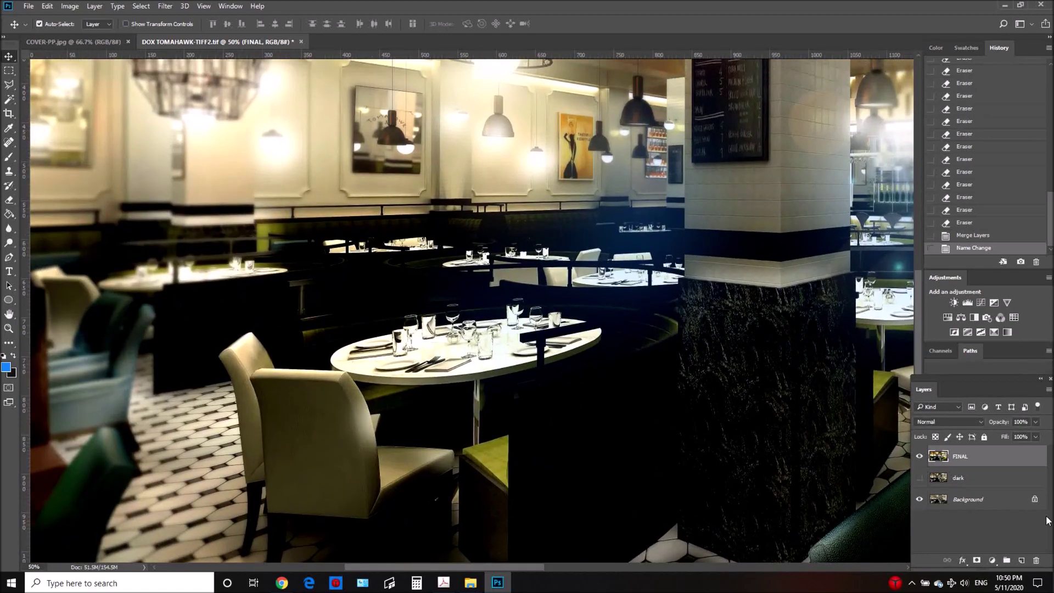
pyautogui.click(920, 456)
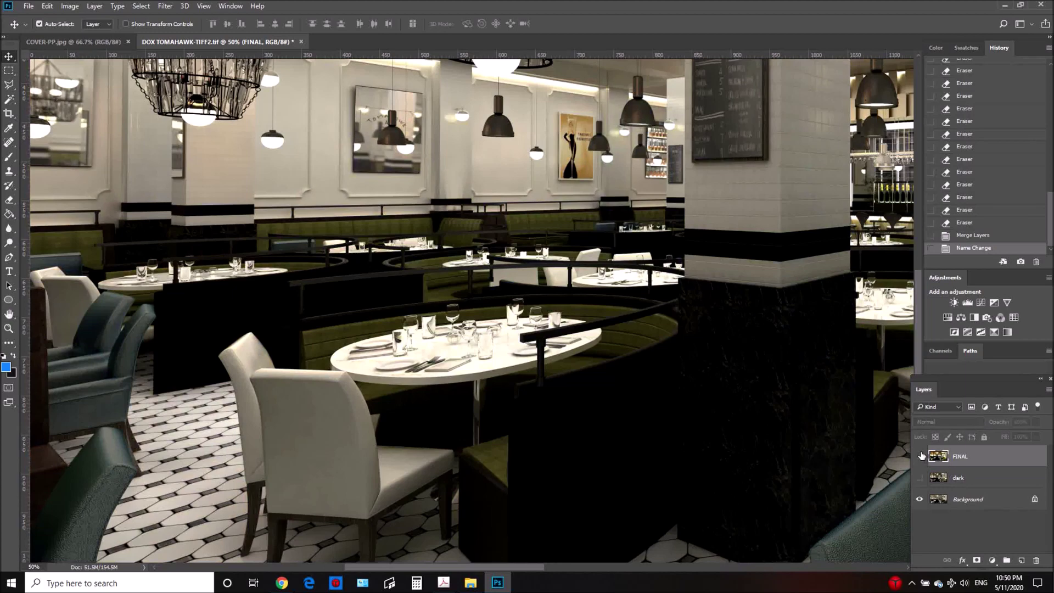
pyautogui.click(920, 455)
pyautogui.moveTo(705, 412); pyautogui.dragTo(507, 492)
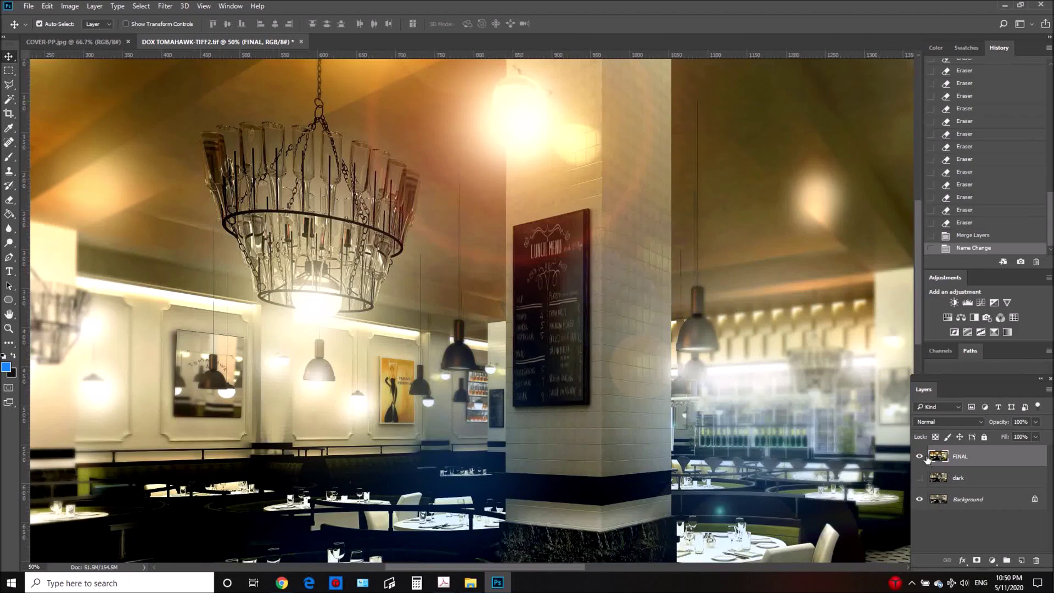
pyautogui.click(921, 456)
pyautogui.click(922, 456)
pyautogui.hotkey('ctrl', '-')
pyautogui.hotkey('ctrl', '-')
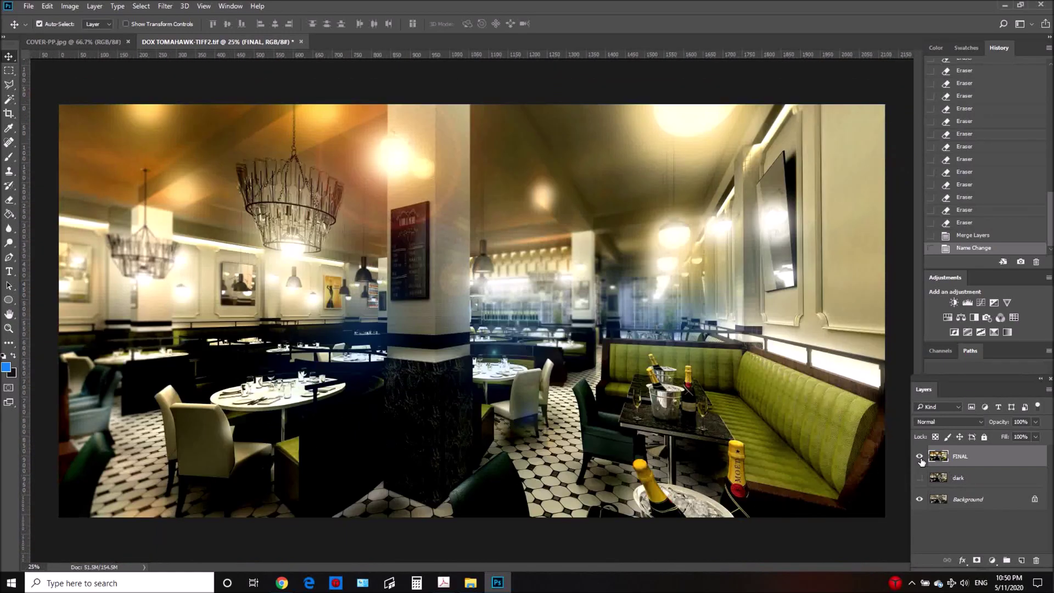